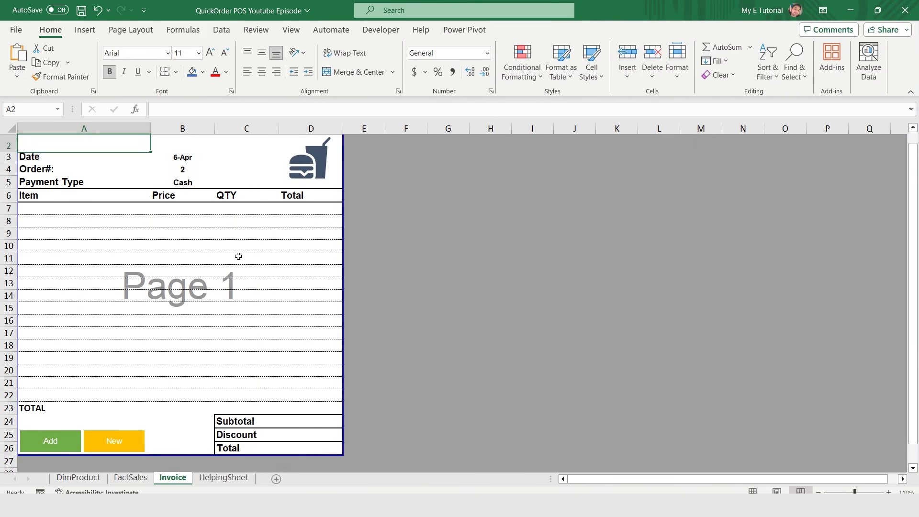
# Enter the item Deal 1 - 70 with quantity 5 on the first line of the invoice.
pyautogui.press('Down')
pyautogui.press('Down')
pyautogui.press('Down')
pyautogui.press('Down')
pyautogui.write('Deal 1 - 70')
pyautogui.press('Return')
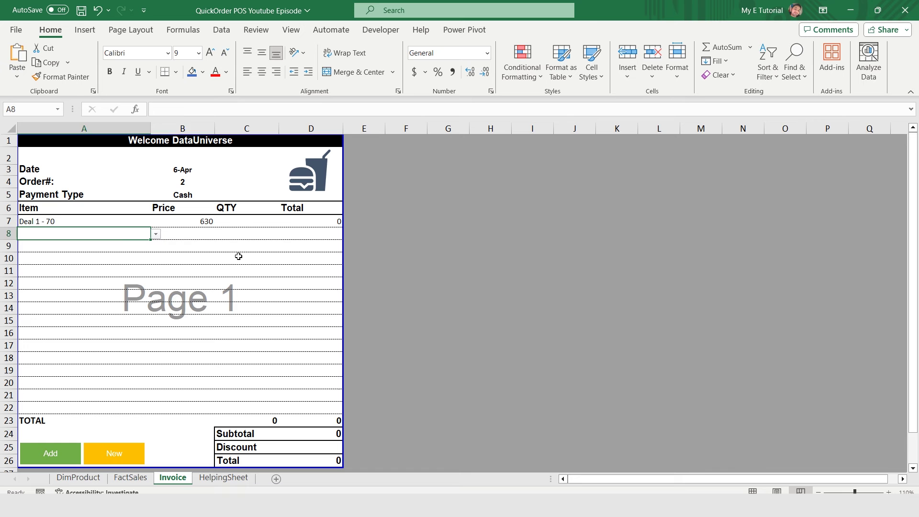
pyautogui.press('Right')
pyautogui.press('Up')
pyautogui.press('Right')
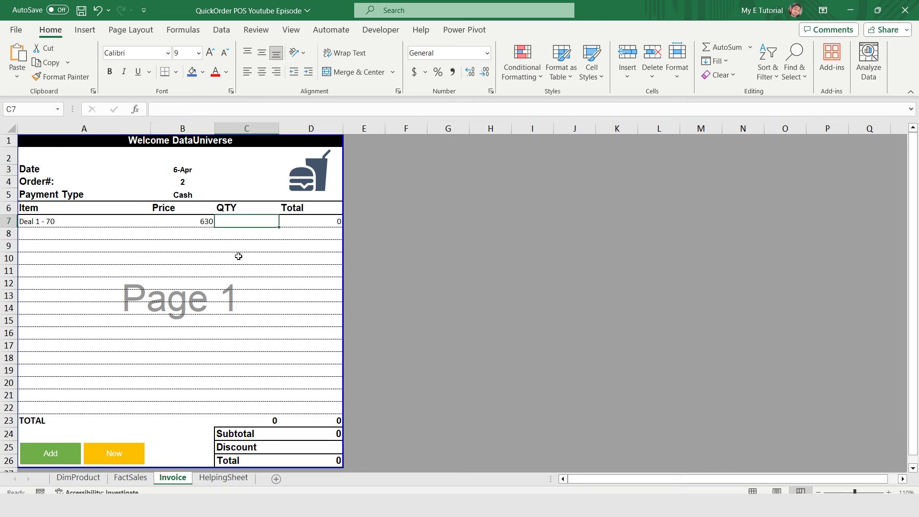
pyautogui.press('Left')
pyautogui.press('Right')
pyautogui.write('5')
pyautogui.press('Return')
pyautogui.press('Up')
# Record the order in the FactSales sheet and reset the Invoice sheet for a new order.
pyautogui.click(47, 450)
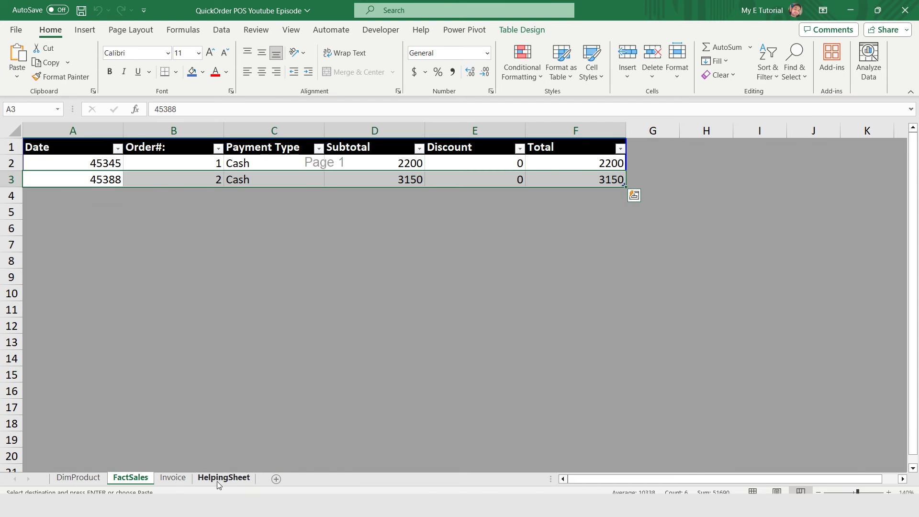
pyautogui.click(173, 478)
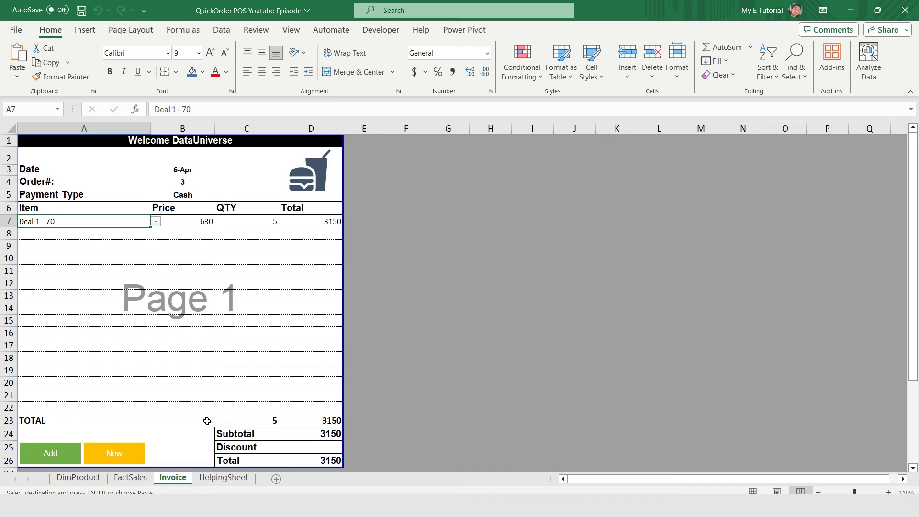
pyautogui.click(118, 461)
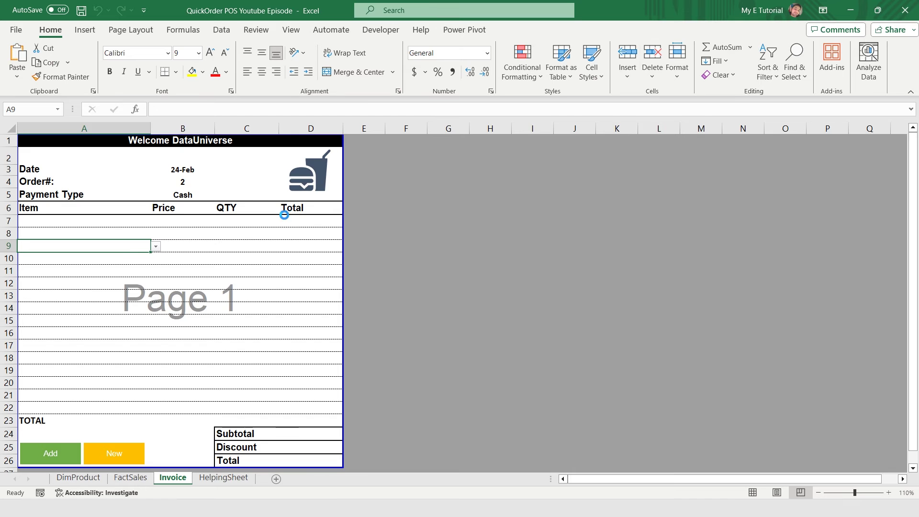
# Create a blank workbook and save it to the Desktop as FastFood Quick Order Pro, an Excel Macro-Enabled Workbook.
pyautogui.hotkey('ctrl', 'n')
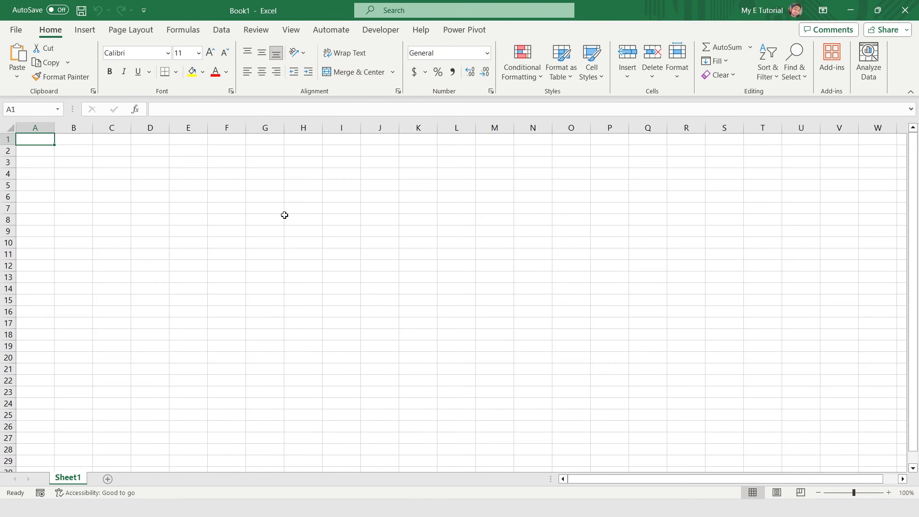
pyautogui.click(16, 30)
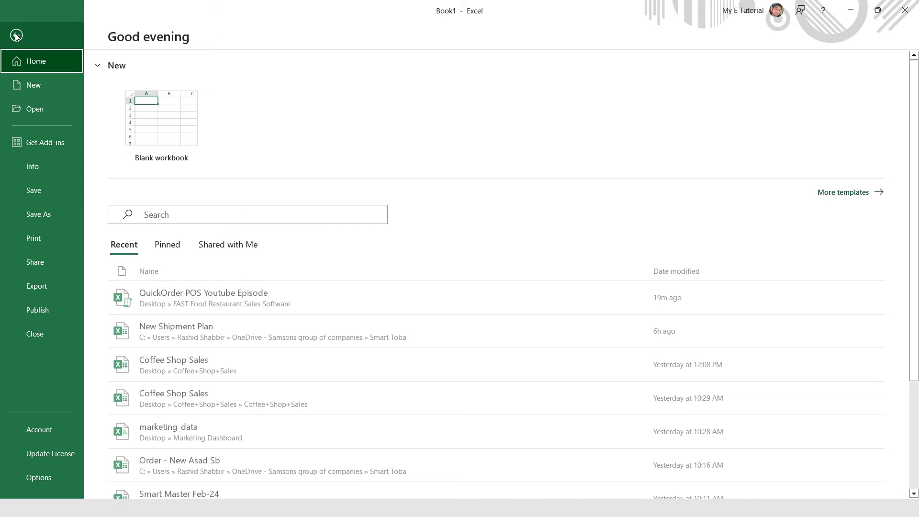
pyautogui.click(44, 216)
pyautogui.click(157, 235)
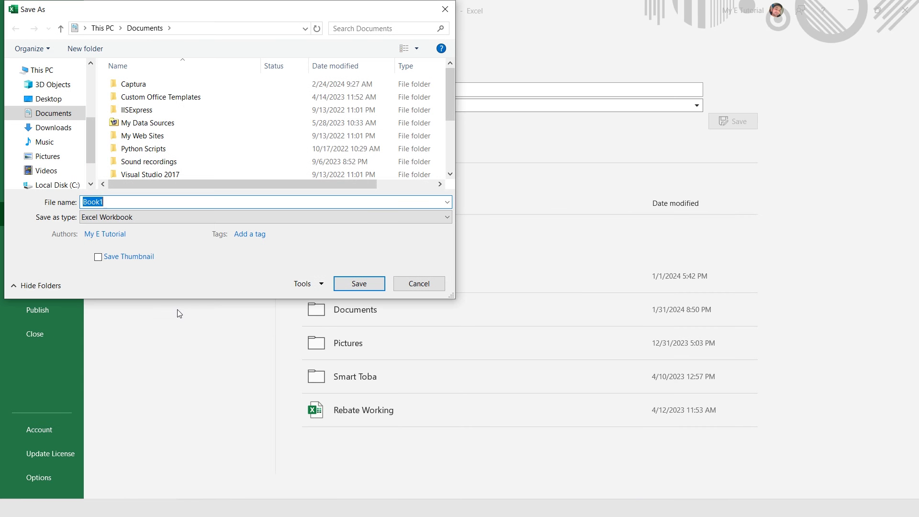
pyautogui.write('FastFood Quick Order Pro')
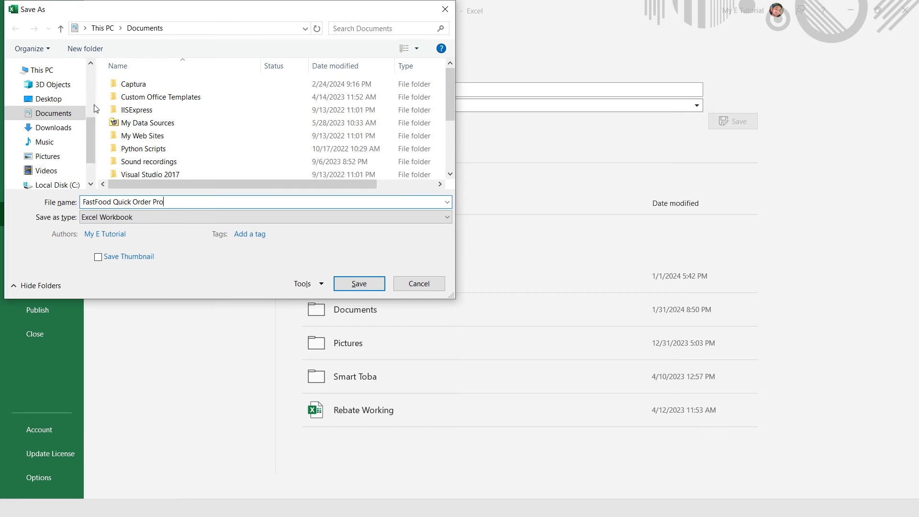
pyautogui.click(63, 100)
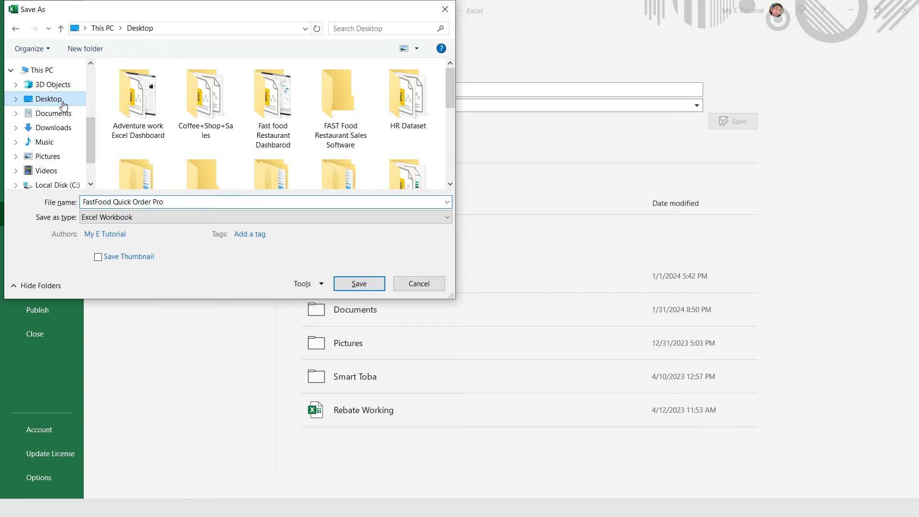
pyautogui.click(139, 220)
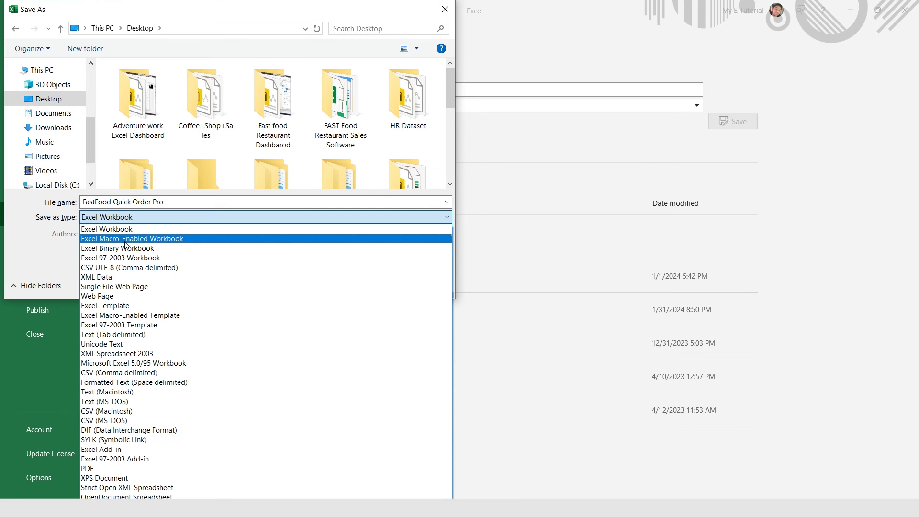
pyautogui.click(136, 240)
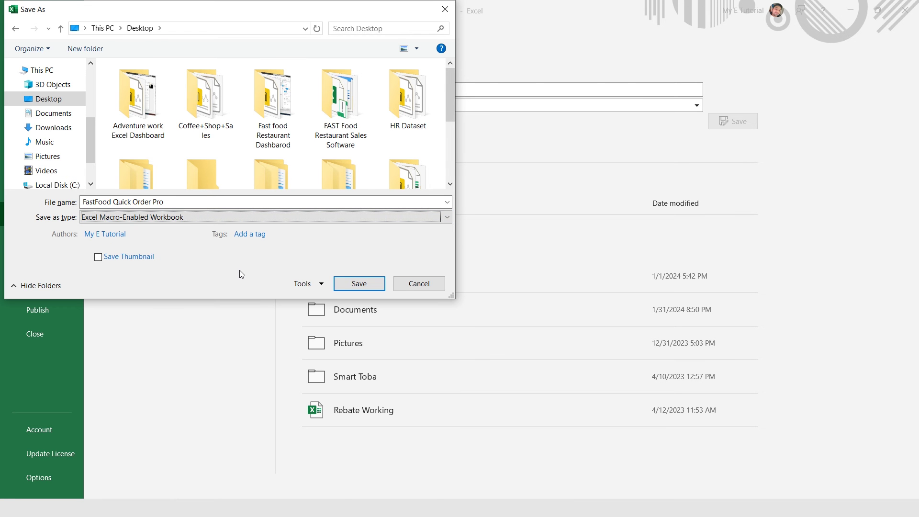
pyautogui.click(358, 283)
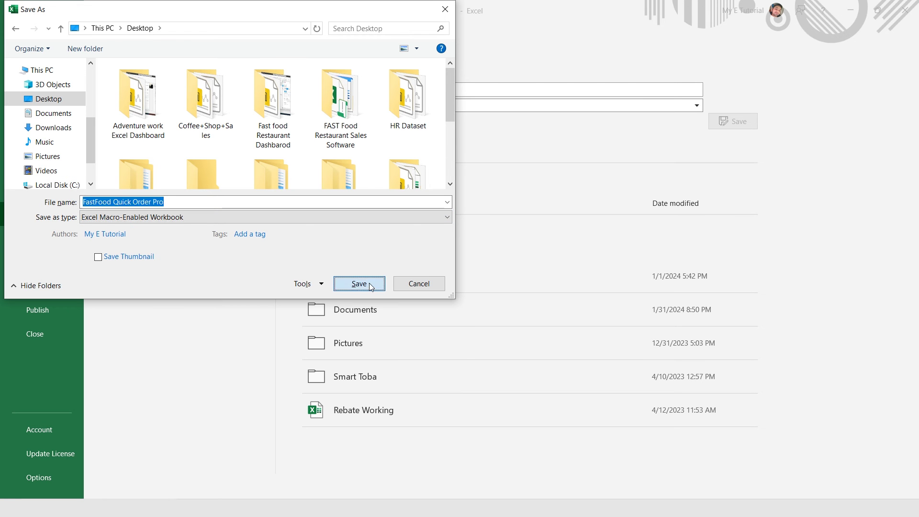
# Rename the sheet DimProduct and fill row 1 with the headers Product ID, Product Name, Category, Description, Price and Size/Portion.
pyautogui.write('DimProduct')
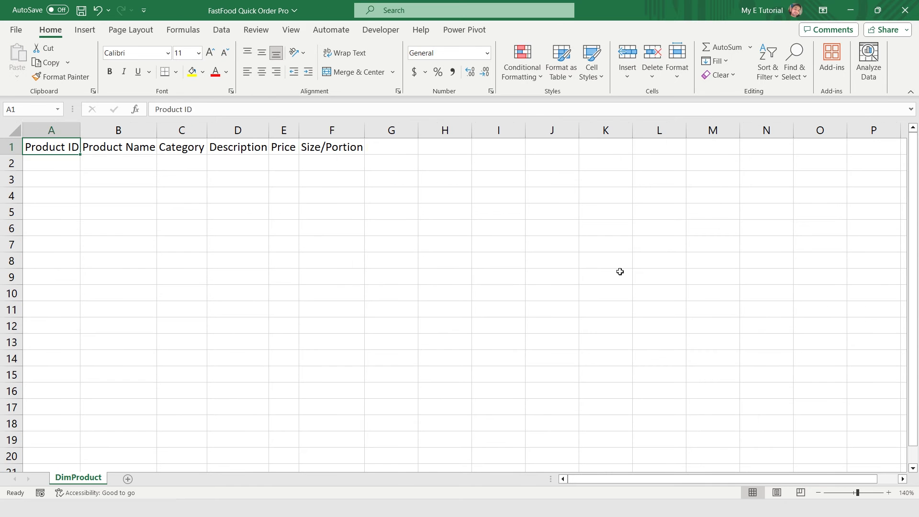
pyautogui.scroll(3, 620, 271)
pyautogui.hotkey('ctrl', 'Home')
# Review the product table's column headers in row 1, from Product ID across to Price.
pyautogui.press('Right')
pyautogui.press('Right')
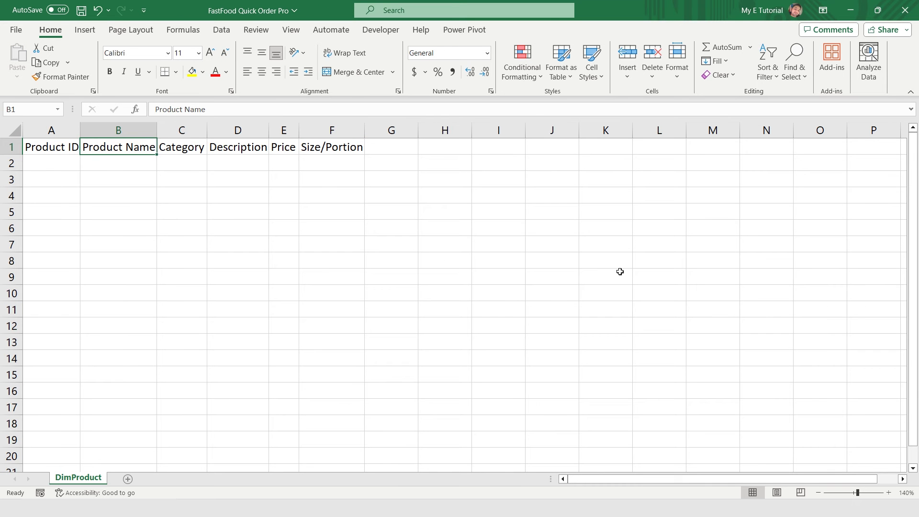
pyautogui.press('Right')
pyautogui.press('Right')
pyautogui.press('Right')
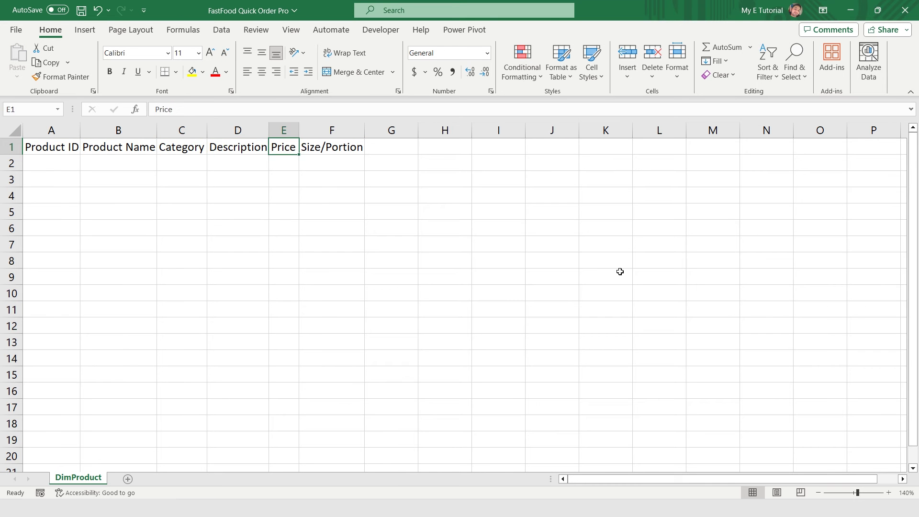
pyautogui.press('Left')
pyautogui.press('Left')
pyautogui.press('Home')
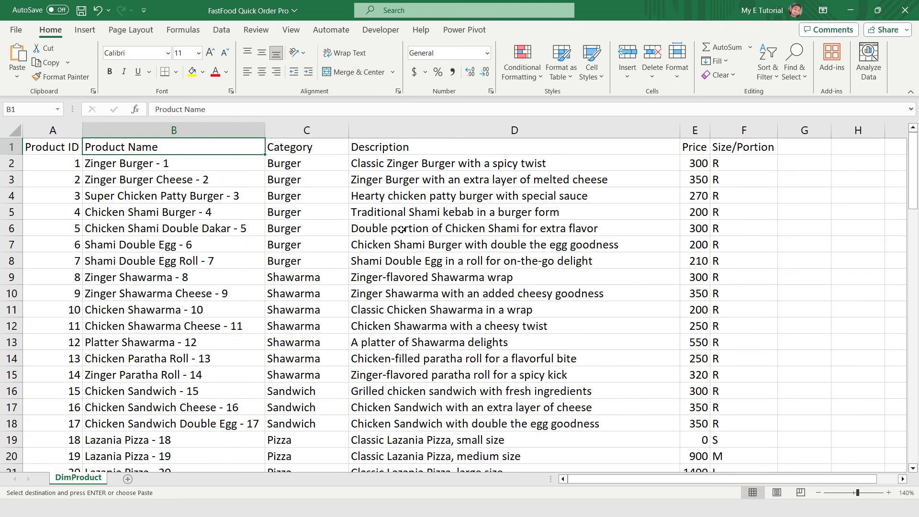
# Paste the product list with IDs 1 to 87 beneath the headers, starting in A2, and check its last row.
pyautogui.press('Down')
pyautogui.press('Down')
pyautogui.hotkey('ctrl', 'Down')
pyautogui.press('Left')
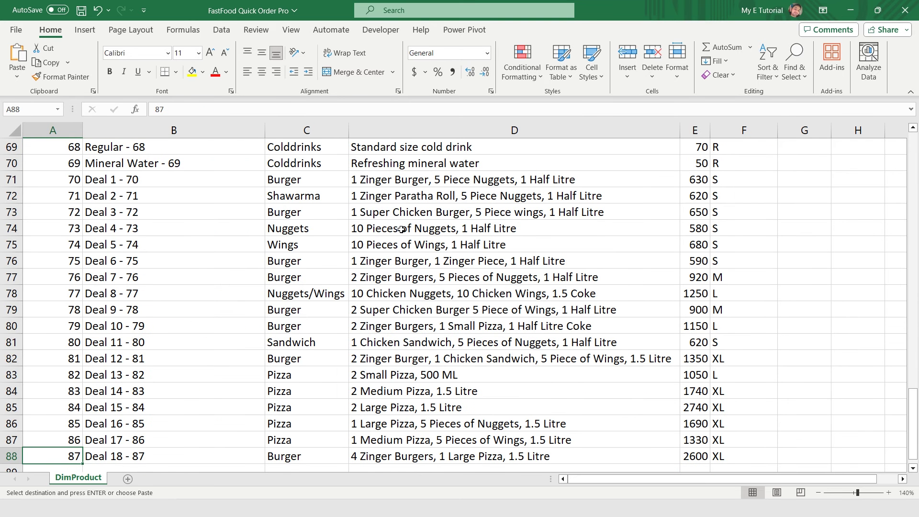
pyautogui.hotkey('ctrl', 'Up')
pyautogui.press('Down')
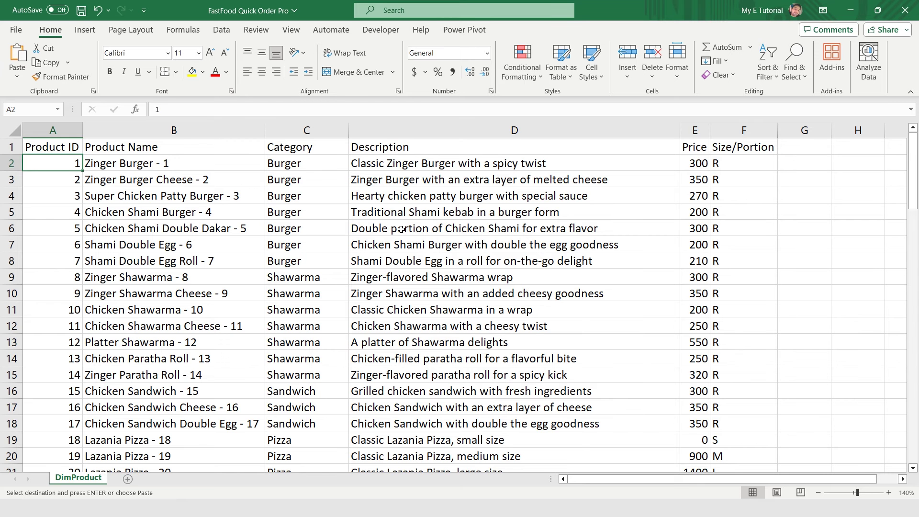
# Fill the whole DimProduct sheet with White, Background 1, Darker 5%.
pyautogui.hotkey('ctrl', 'a')
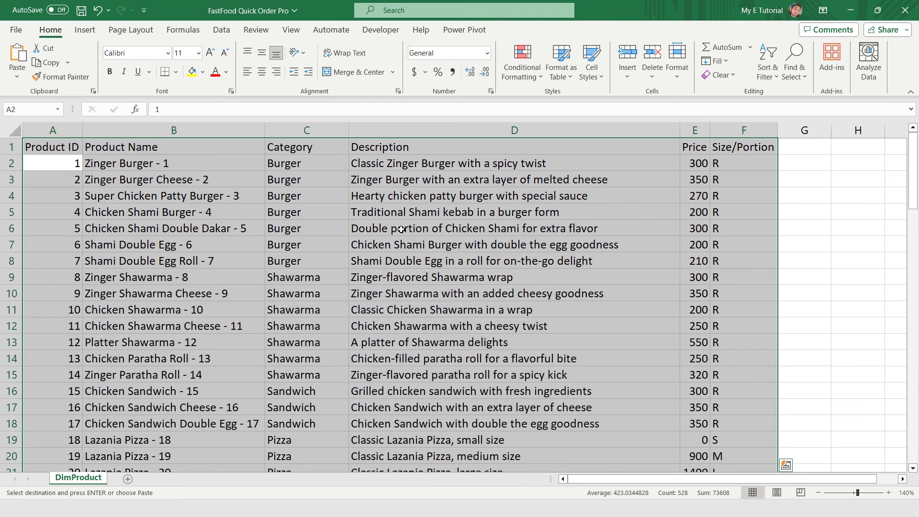
pyautogui.hotkey('ctrl', 'a')
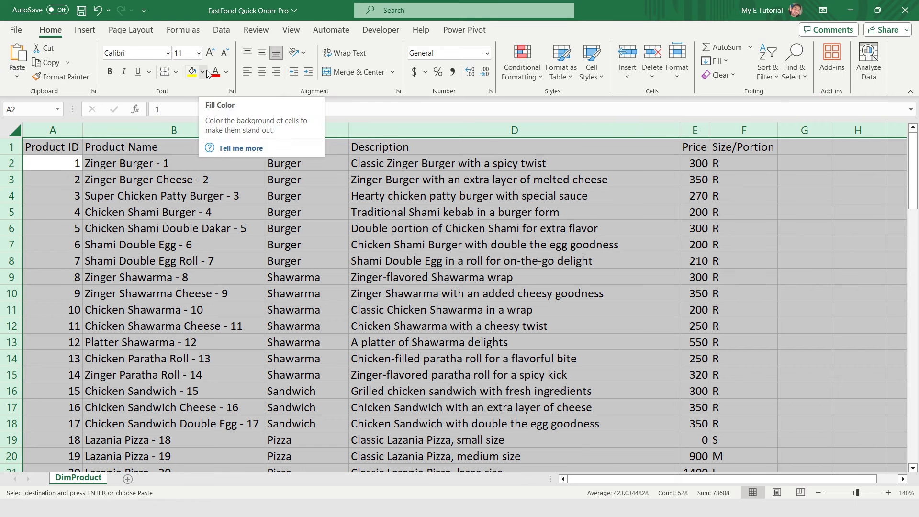
pyautogui.click(204, 72)
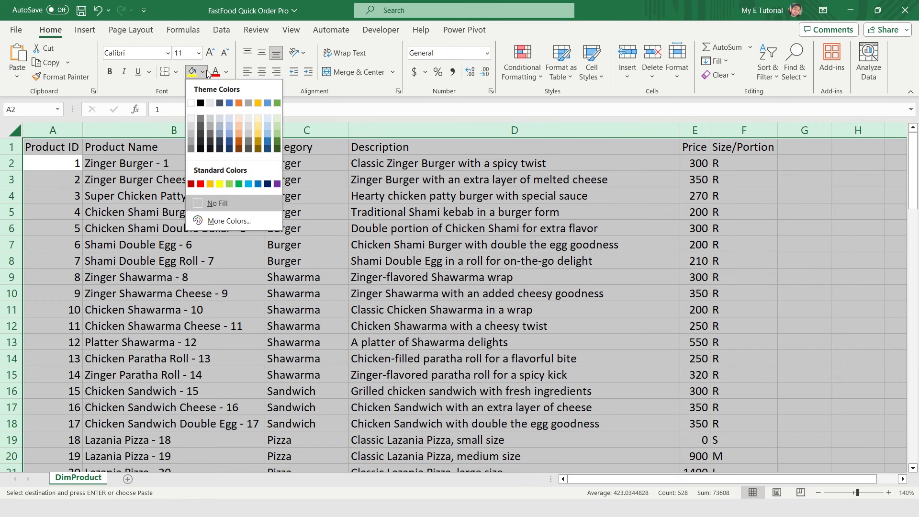
pyautogui.click(191, 121)
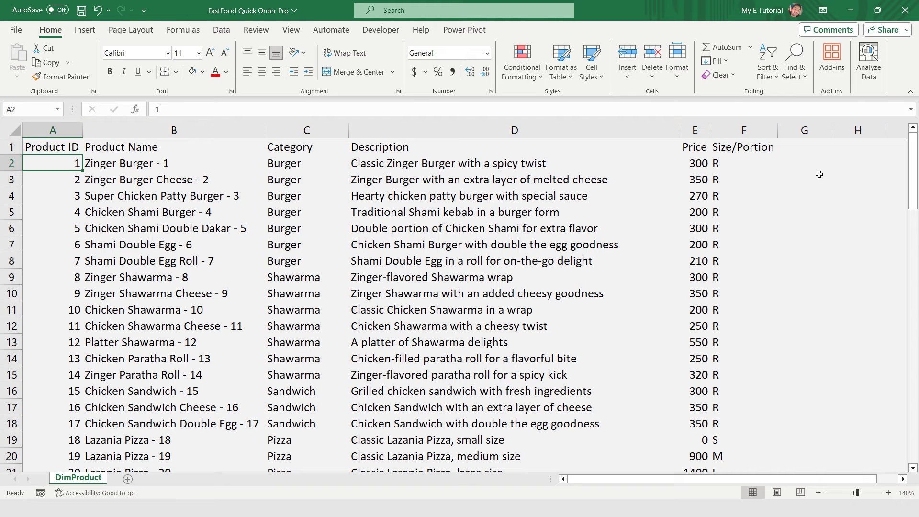
# Shade the first product row, A2:F2, with White, Background 1, Darker 25%.
pyautogui.hotkey('ctrl', 'shift', 'Right')
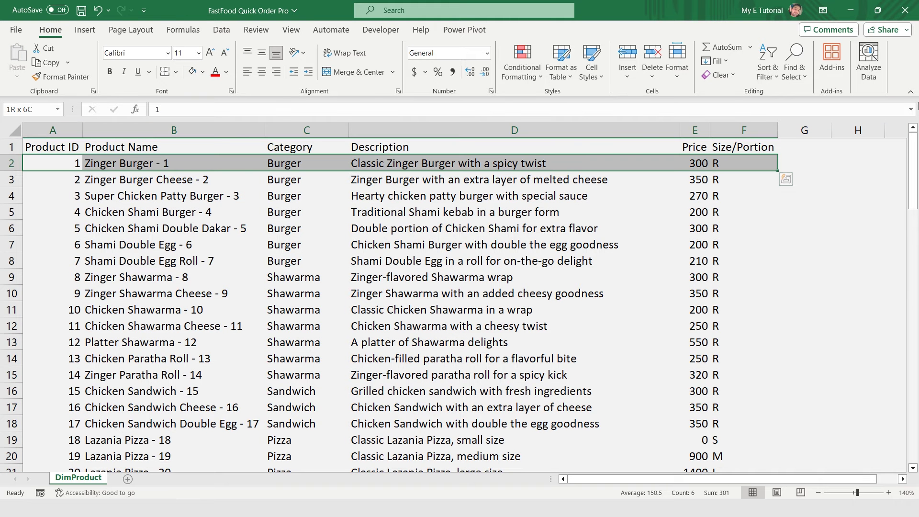
pyautogui.click(203, 72)
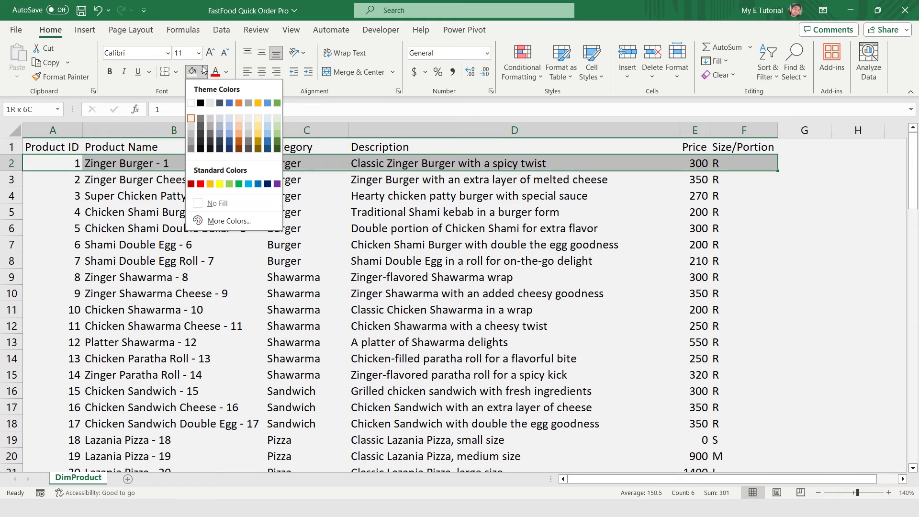
pyautogui.click(191, 137)
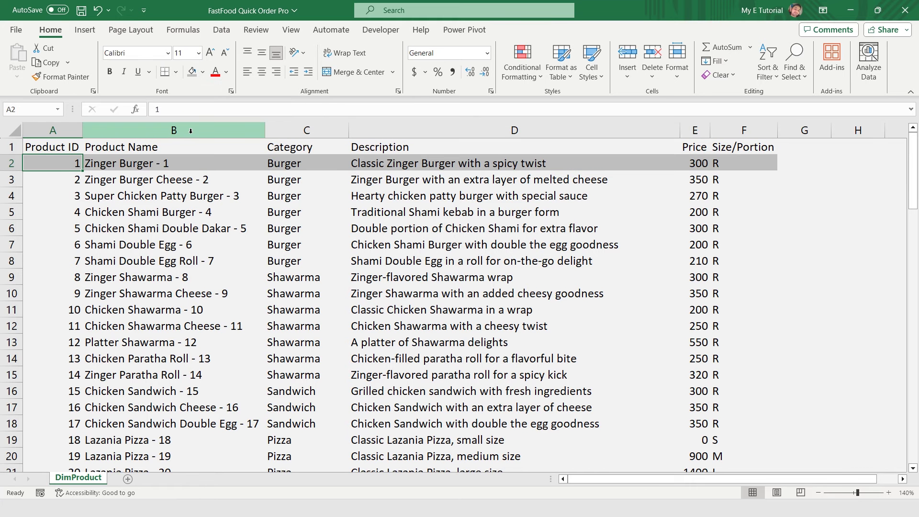
# Copy the first two product rows, A2:F3, as the banding pattern.
pyautogui.hotkey('shift', 'Down')
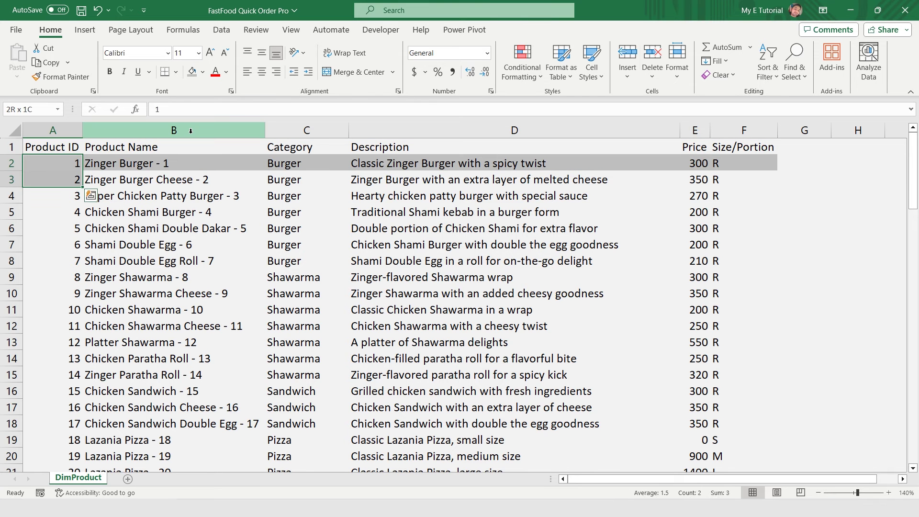
pyautogui.hotkey('shift', 'Right')
pyautogui.hotkey('shift', 'Right')
pyautogui.hotkey('shift', 'Right')
pyautogui.hotkey('shift', 'Right')
pyautogui.hotkey('shift', 'Right')
pyautogui.hotkey('ctrl', 'c')
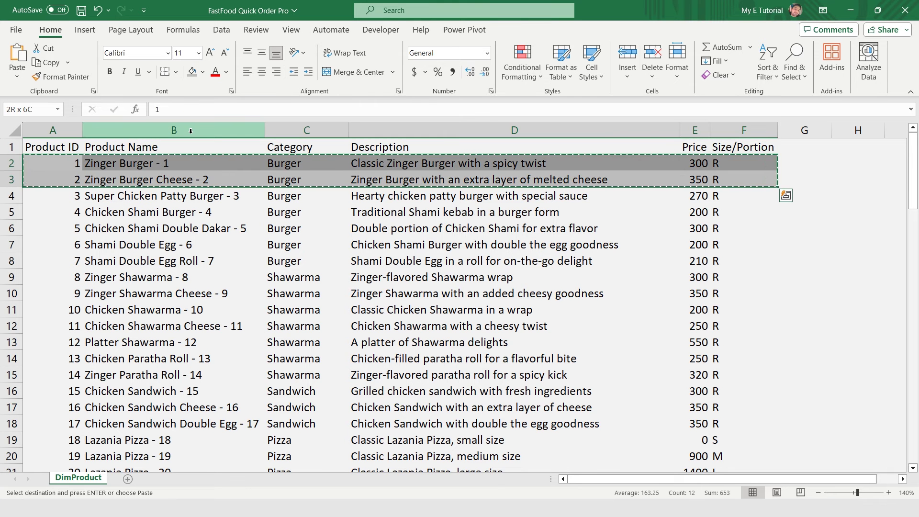
# Apply only the formats of the copied rows to the remaining product rows, A4:F88.
pyautogui.press('Down')
pyautogui.press('Down')
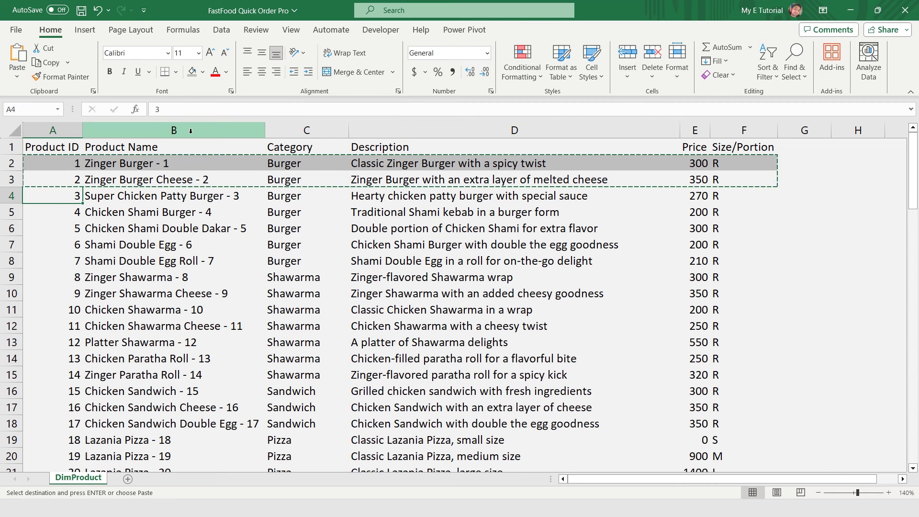
pyautogui.hotkey('shift', 'Right')
pyautogui.hotkey('shift', 'Right')
pyautogui.hotkey('shift', 'Right')
pyautogui.hotkey('shift', 'Right')
pyautogui.hotkey('shift', 'Right')
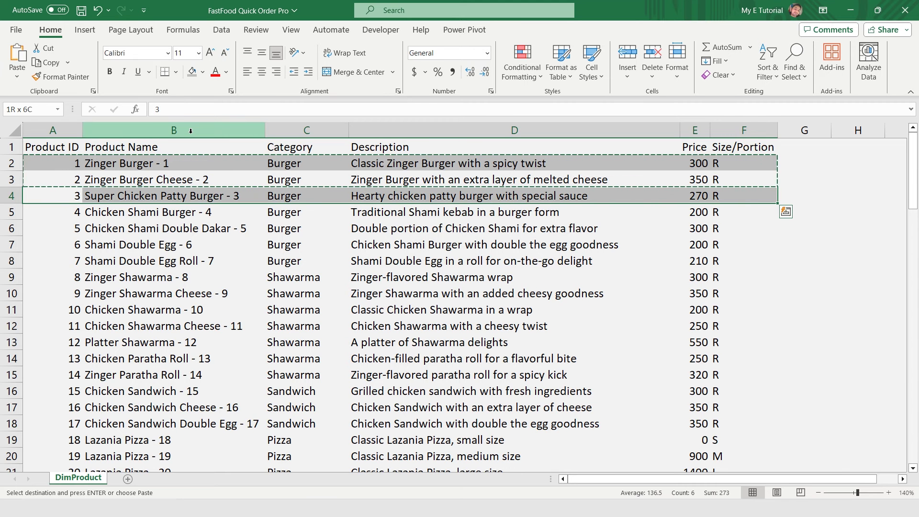
pyautogui.hotkey('ctrl', 'shift', 'Down')
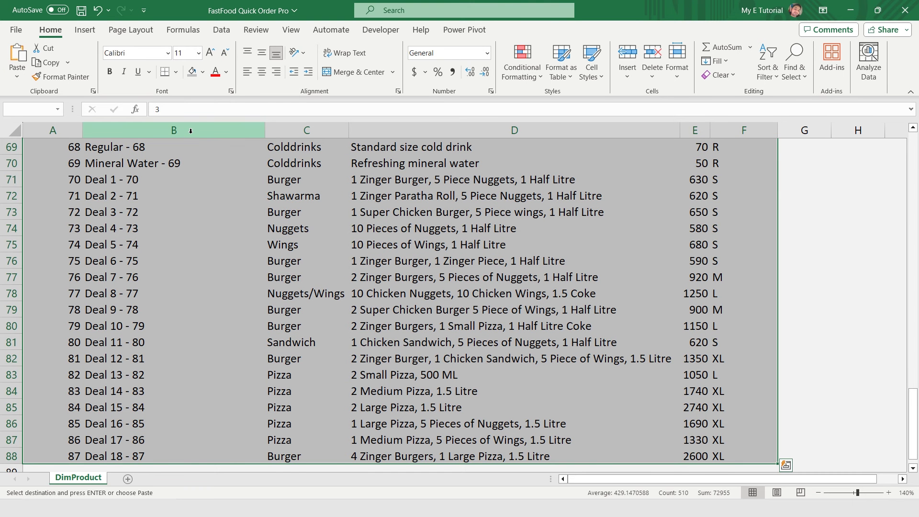
pyautogui.scroll(20, 191, 130)
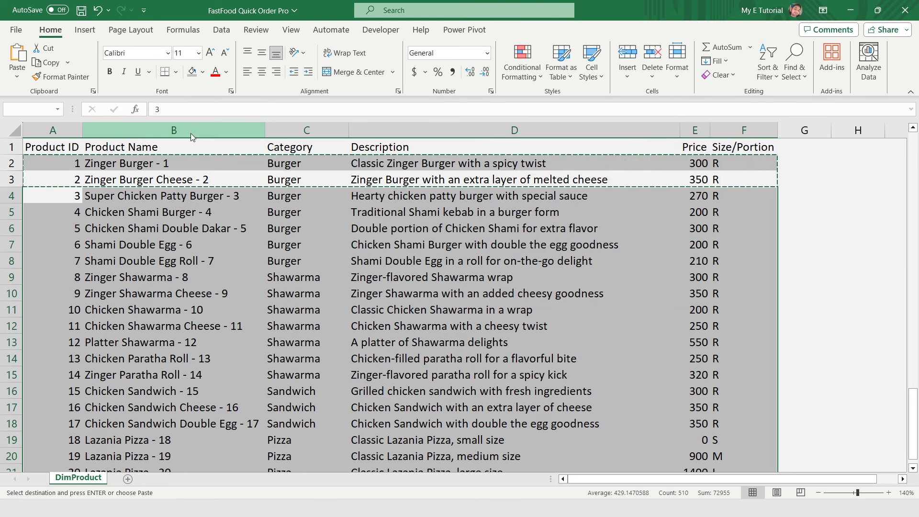
pyautogui.hotkey('ctrl', 'alt', 'v')
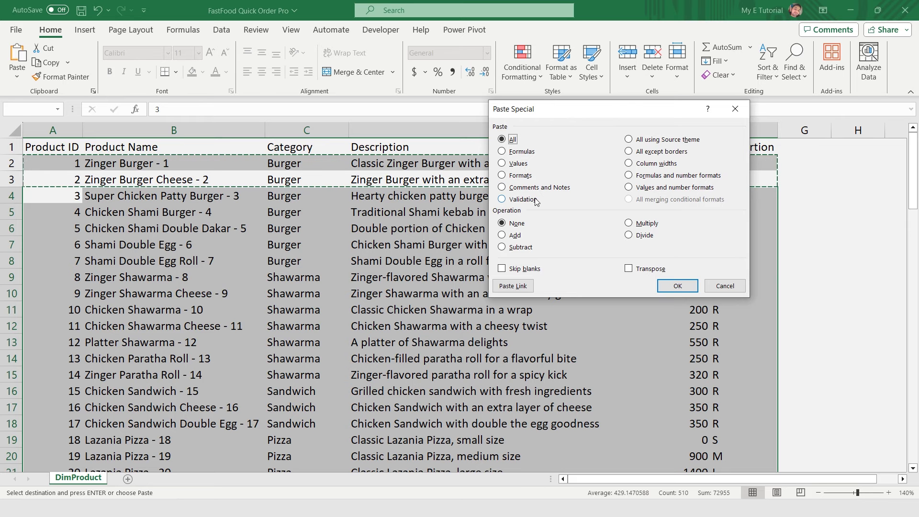
pyautogui.click(502, 176)
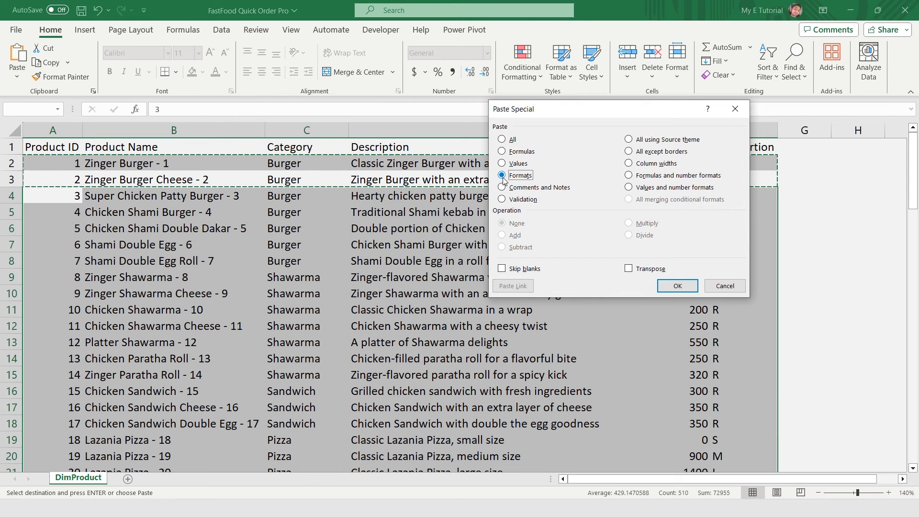
pyautogui.click(678, 286)
pyautogui.hotkey('ctrl', 'Home')
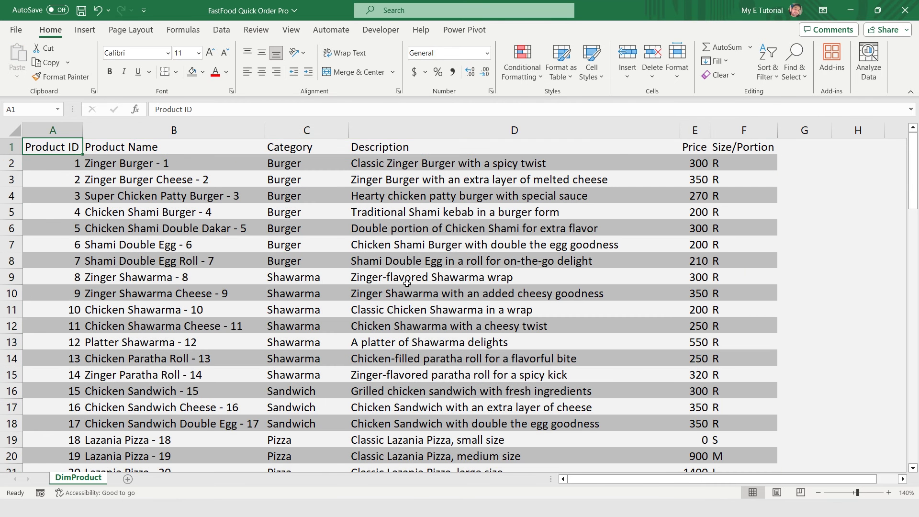
# Fill the DimProduct header row, A1:F1, with black and make its text white.
pyautogui.hotkey('ctrl', 'shift', 'Right')
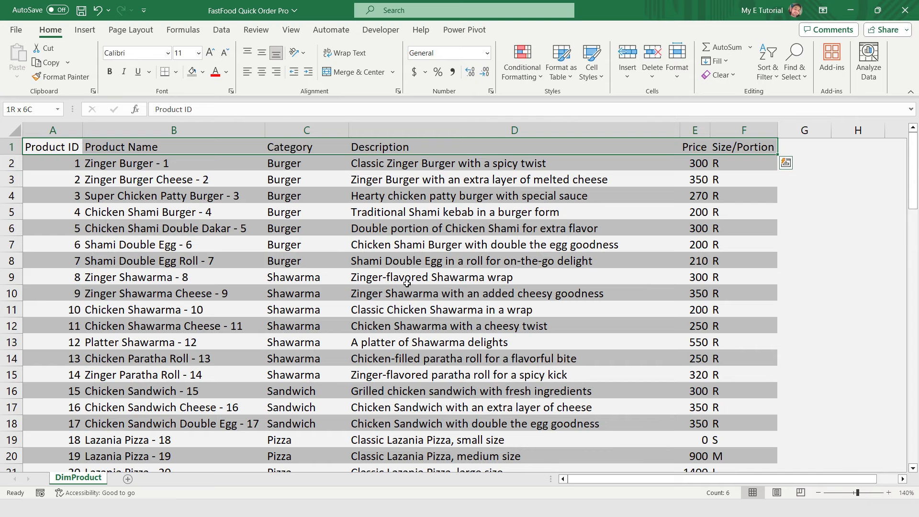
pyautogui.click(202, 71)
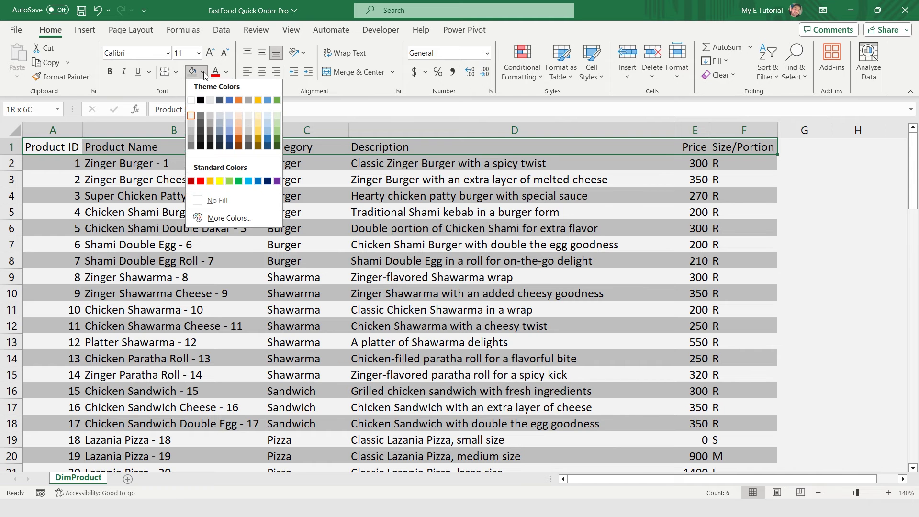
pyautogui.click(201, 103)
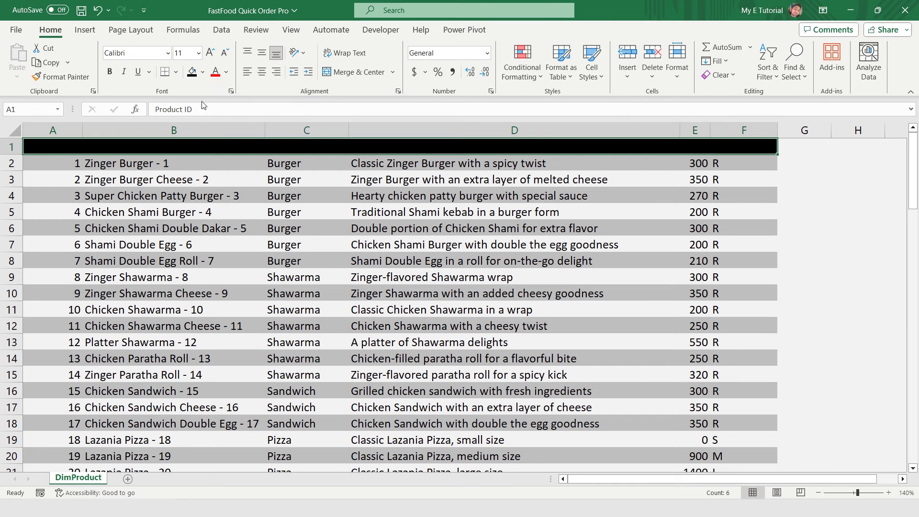
pyautogui.click(227, 72)
pyautogui.click(214, 122)
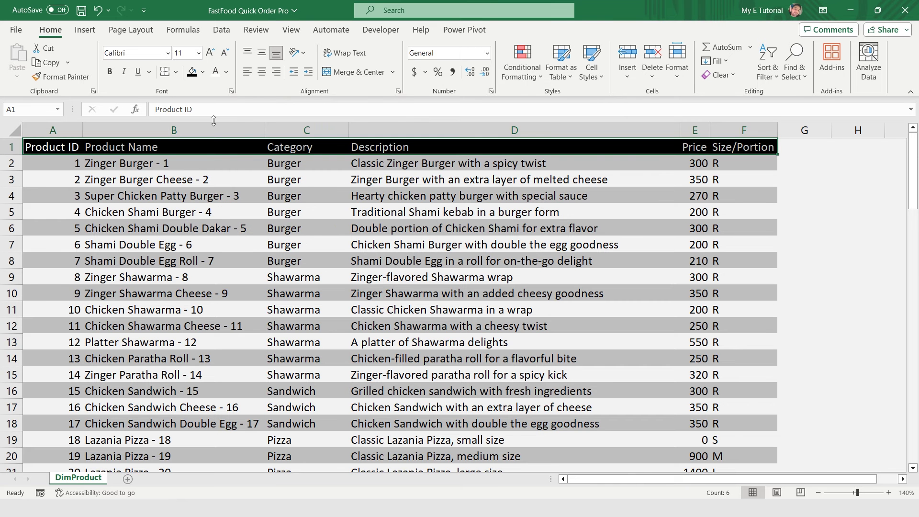
# Set the header row's font to bold Arial.
pyautogui.click(135, 54)
pyautogui.write('Arial')
pyautogui.press('Return')
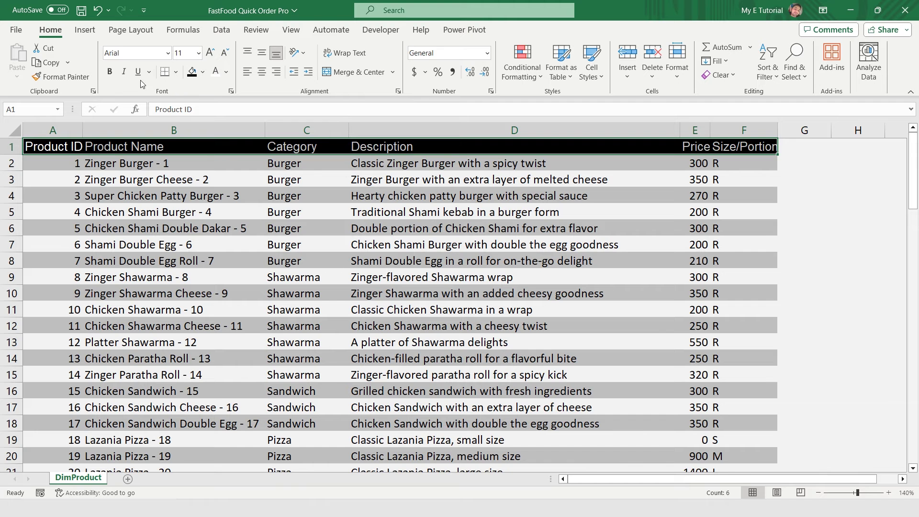
pyautogui.click(110, 71)
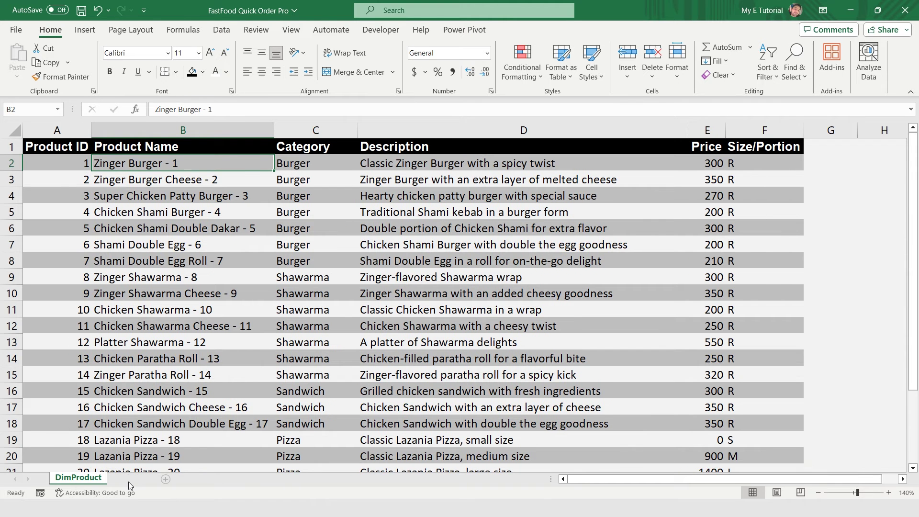
# Add two new worksheets after DimProduct and rename the first one SalesData.
pyautogui.click(127, 478)
pyautogui.click(165, 479)
pyautogui.keyDown('shift'); pyautogui.click(126, 478); pyautogui.keyUp('shift')
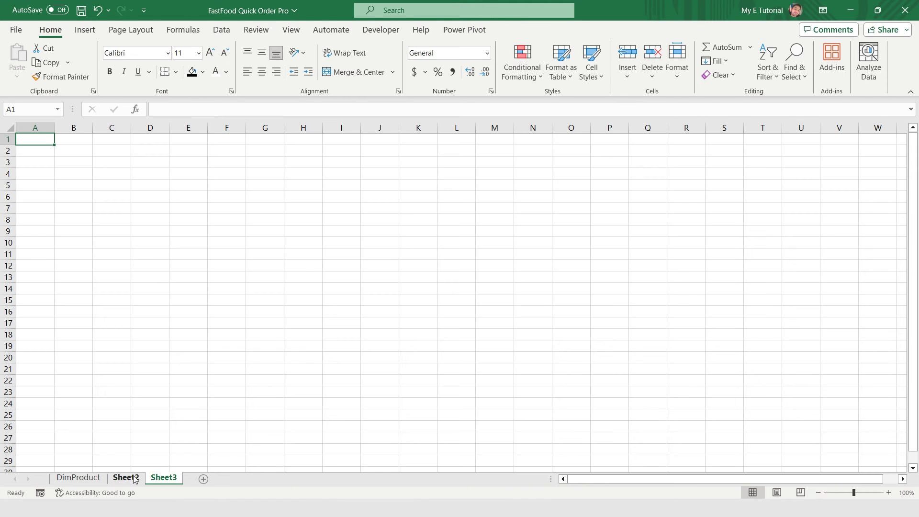
pyautogui.write('Database')
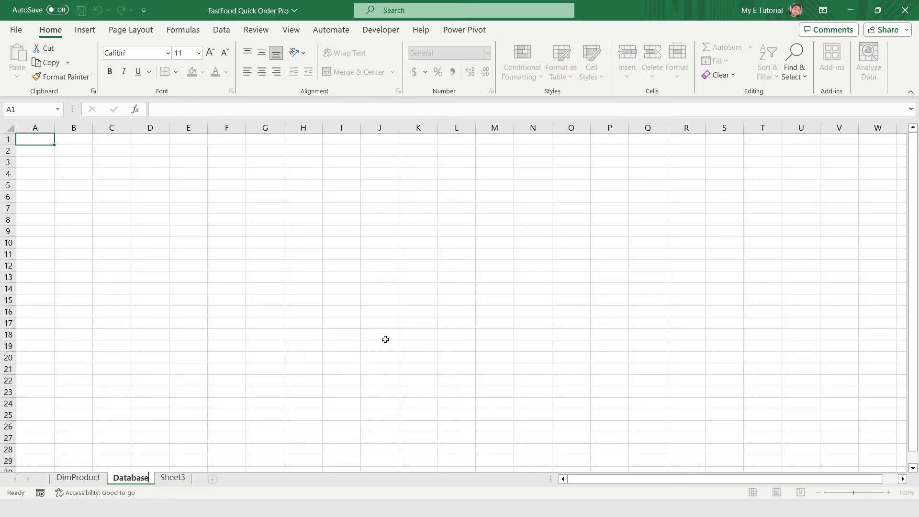
pyautogui.hotkey('ctrl', 'a')
pyautogui.write('SalesData')
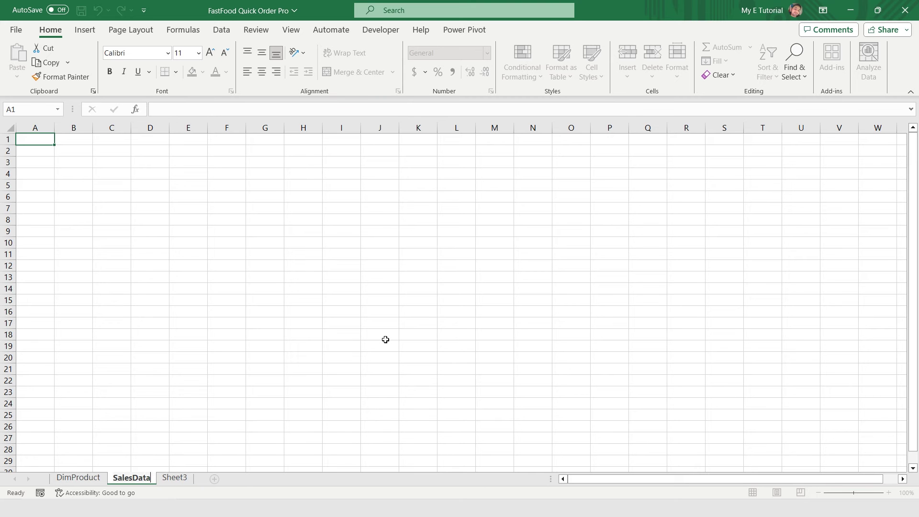
pyautogui.press('Return')
# Rename Sheet3 as INVOICE.
pyautogui.doubleClick(175, 478)
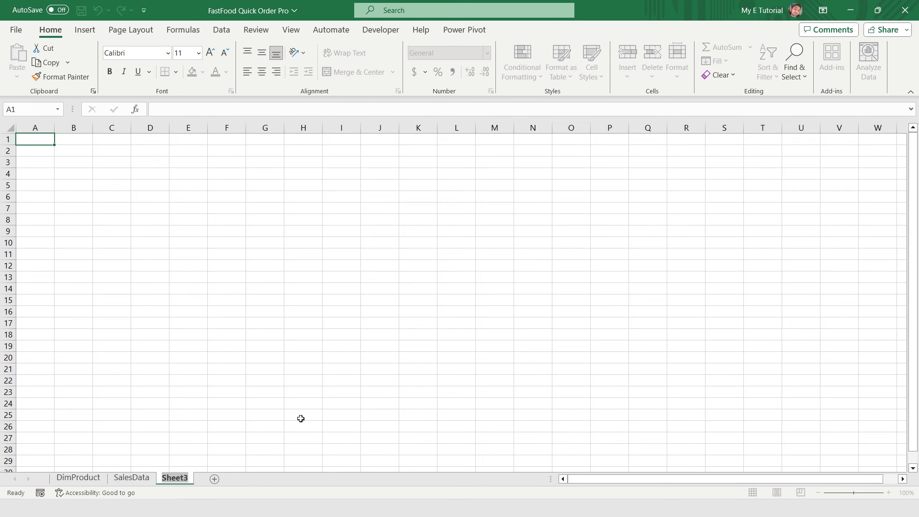
pyautogui.write('INVOICE')
pyautogui.press('Return')
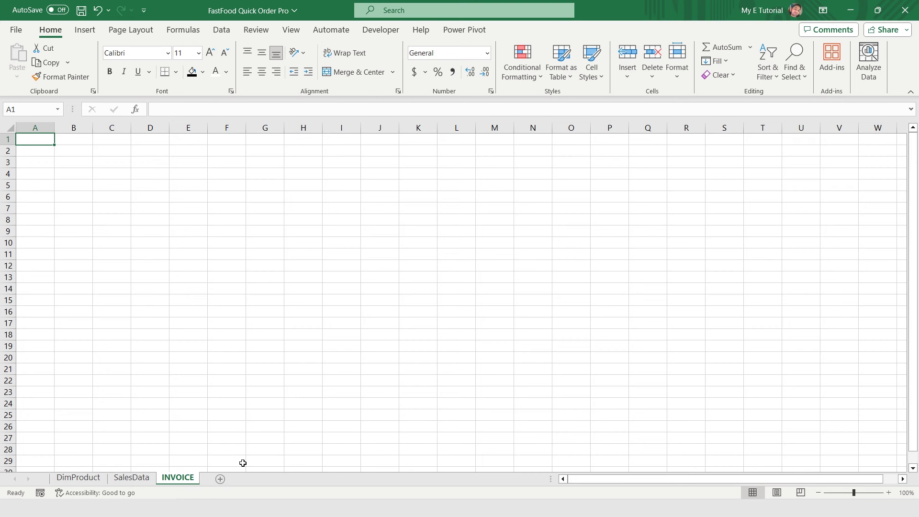
# Add another worksheet after INVOICE and name it HelpingSheet.
pyautogui.click(220, 478)
pyautogui.doubleClick(219, 479)
pyautogui.write('helpingSheet')
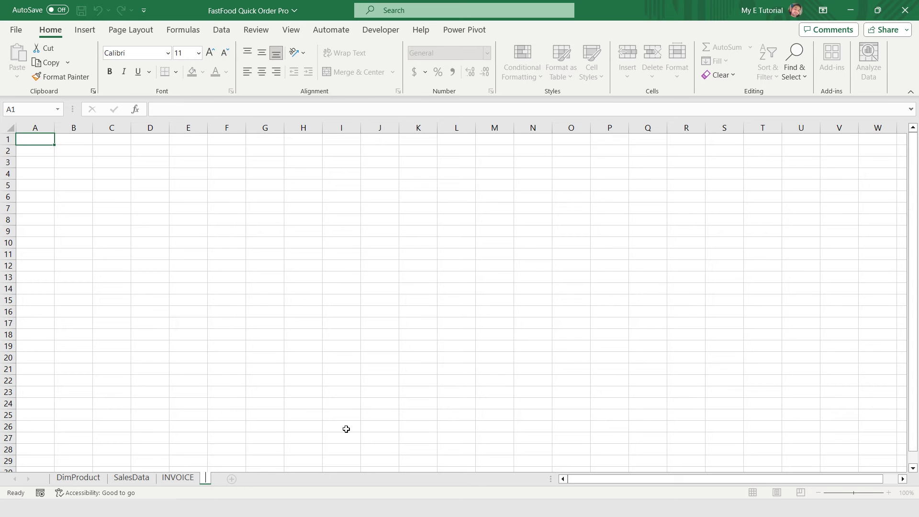
pyautogui.press('Return')
# On the INVOICE sheet, merge and center A1:D1 and insert the title "Welcome to DataUniverse".
pyautogui.hotkey('ctrl', 'pageup')
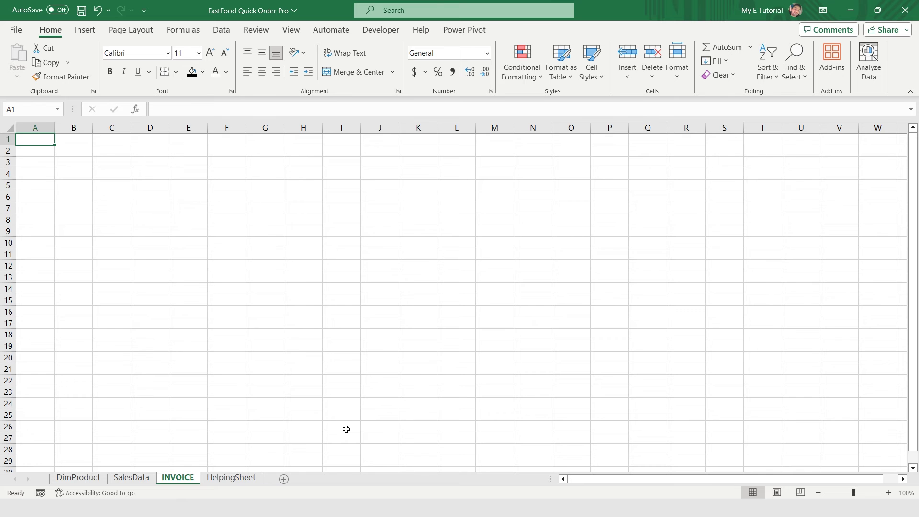
pyautogui.scroll(2, 551, 301)
pyautogui.hotkey('shift', 'Right')
pyautogui.hotkey('shift', 'Right')
pyautogui.hotkey('shift', 'Right')
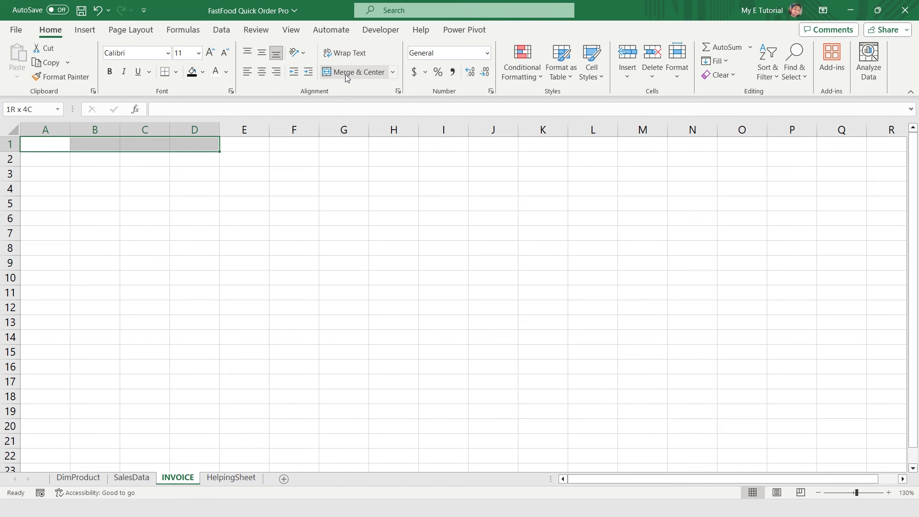
pyautogui.click(357, 72)
pyautogui.write('Welcome to DataUniverse')
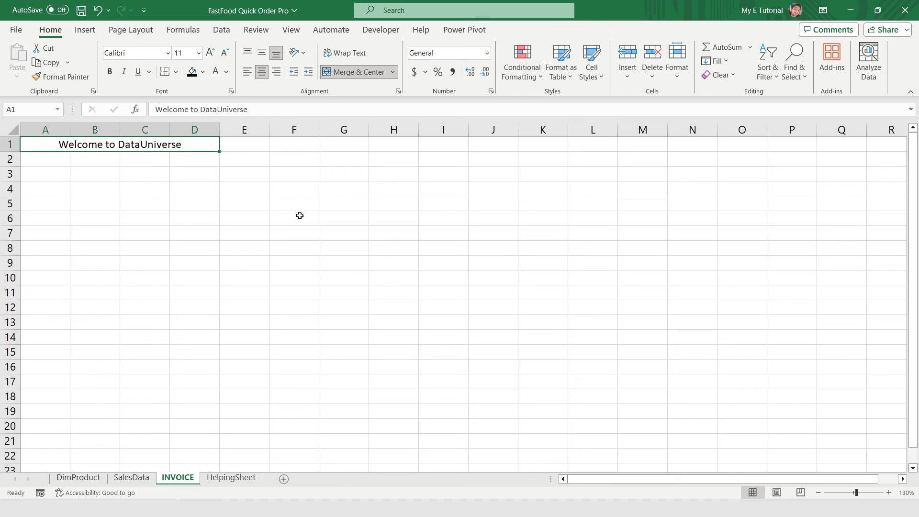
# Enter the labels Date, Order# and TypePayment in cells A3 to A5.
pyautogui.press('Down')
pyautogui.press('Down')
pyautogui.write('dDate')
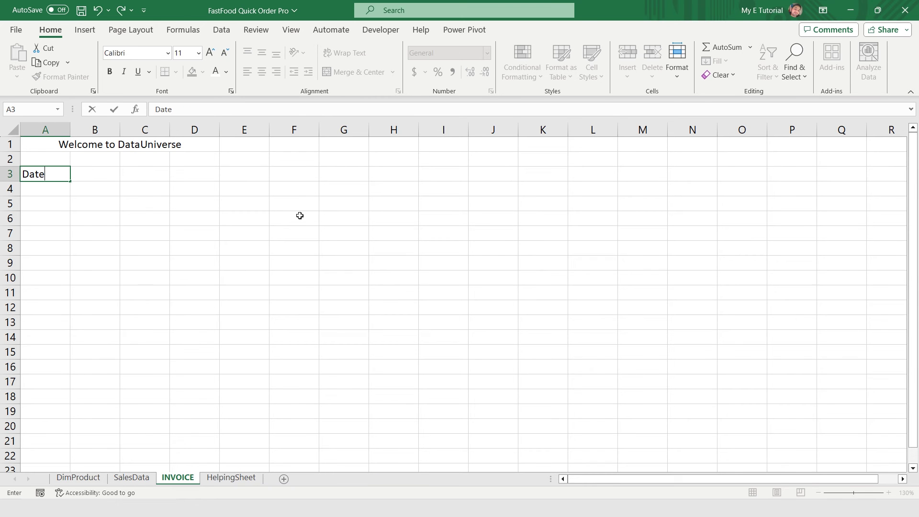
pyautogui.press('Return')
pyautogui.write('Order#')
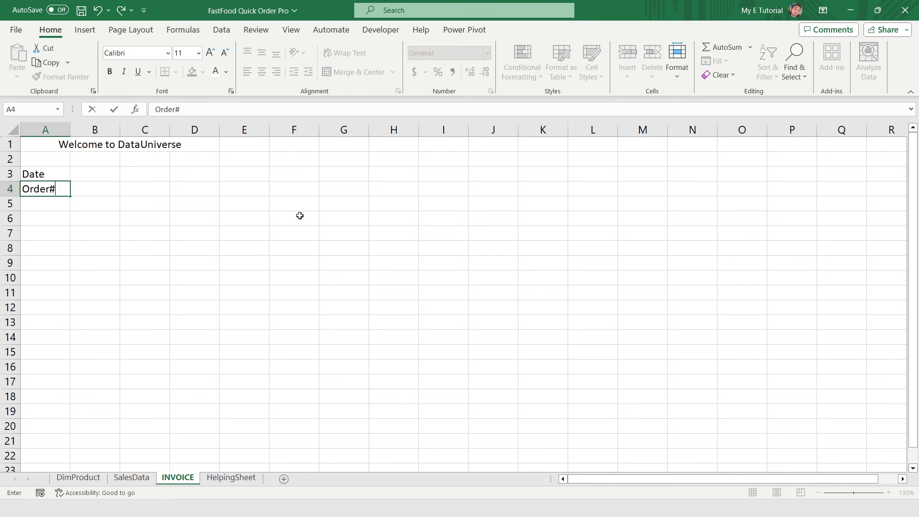
pyautogui.press('Return')
pyautogui.write('TypePayment')
pyautogui.press('Return')
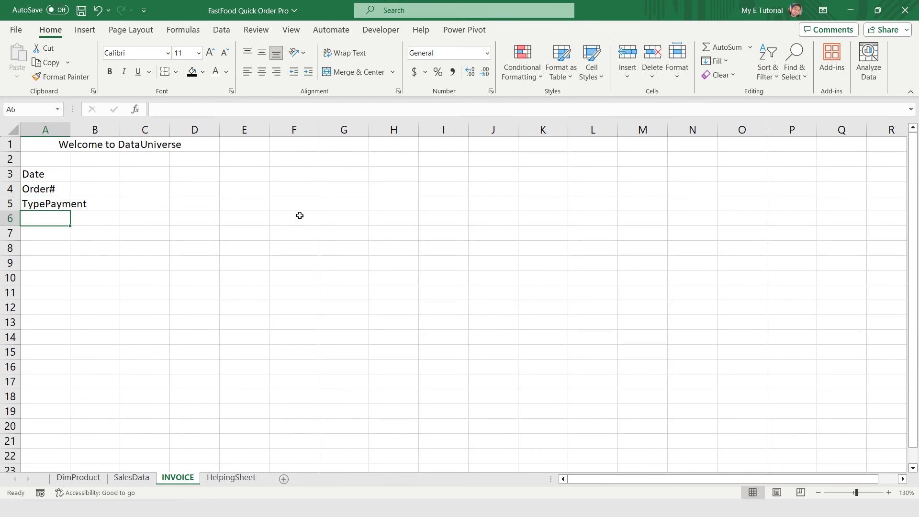
# Widen column A for item names and give columns B to D a moderately wider, equal width.
pyautogui.doubleClick(71, 129)
pyautogui.click(56, 129)
pyautogui.rightClick(59, 129)
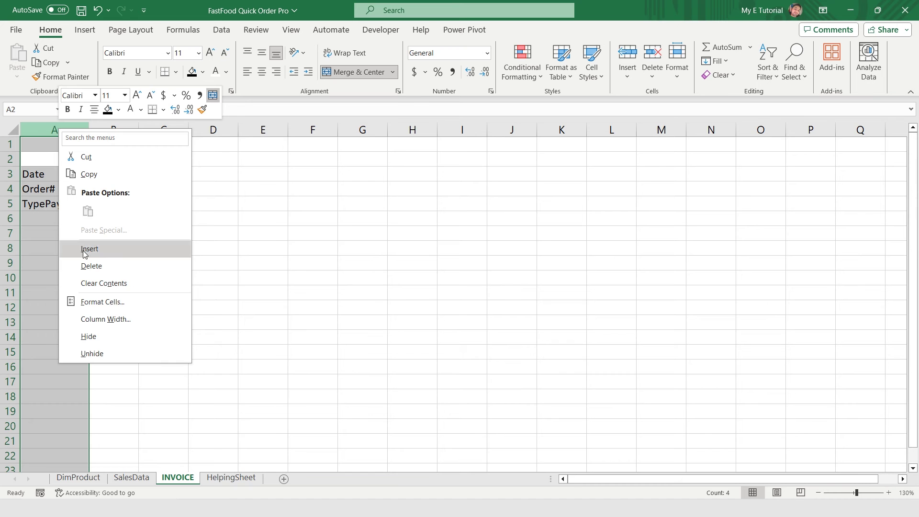
pyautogui.click(115, 319)
pyautogui.write('28')
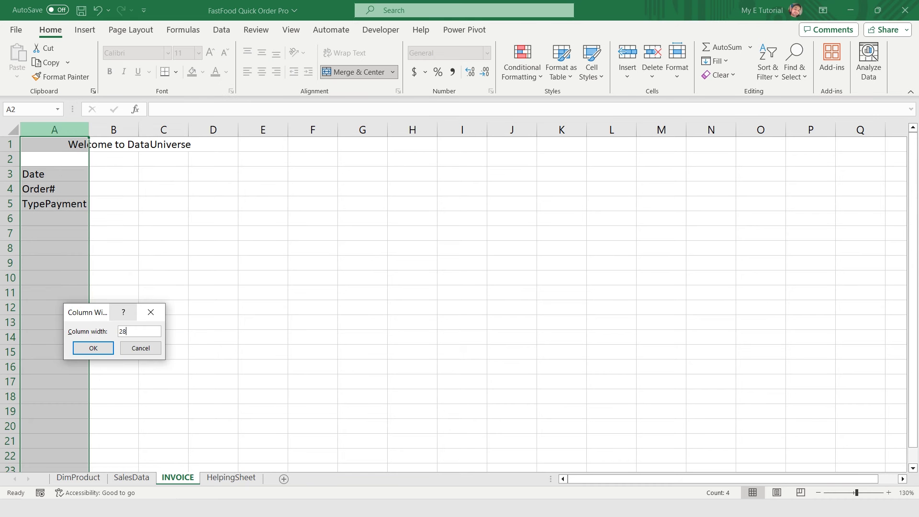
pyautogui.press('Return')
pyautogui.moveTo(205, 130); pyautogui.dragTo(354, 133)
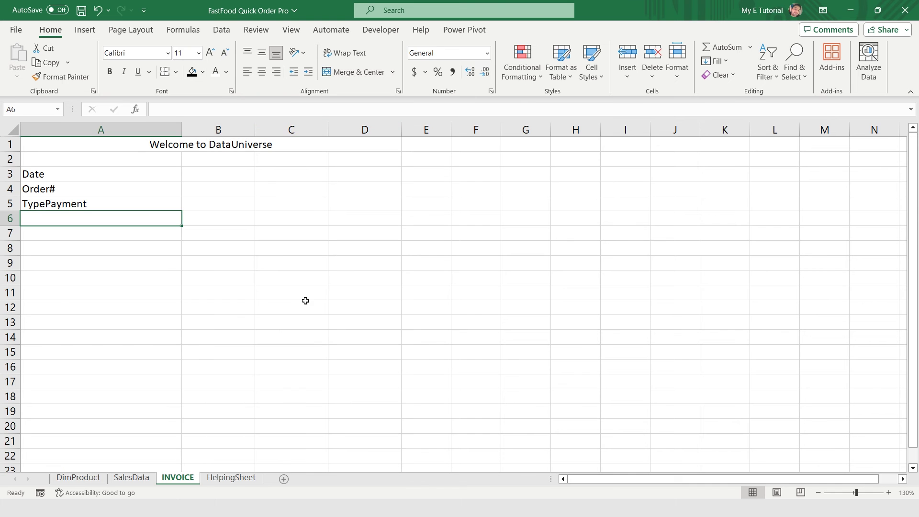
# Enter the invoice table headers Item, Price, QTY and Amount across A6:D6.
pyautogui.write('Item')
pyautogui.press('Tab')
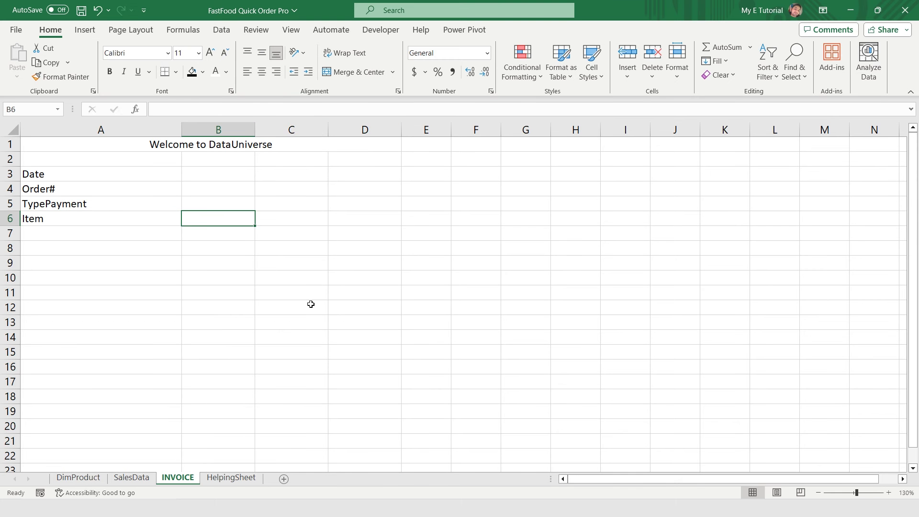
pyautogui.write('Price')
pyautogui.press('Tab')
pyautogui.write('QTY')
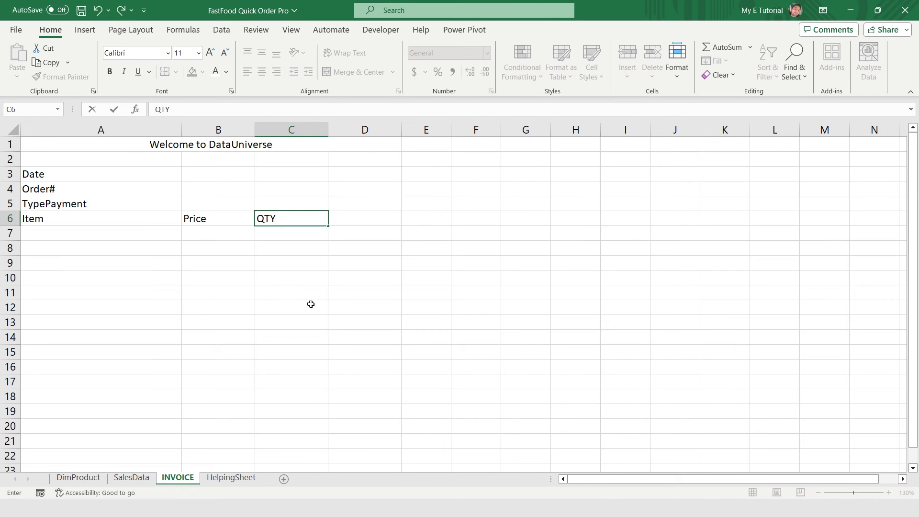
pyautogui.press('Tab')
pyautogui.write('Amount')
pyautogui.press('Return')
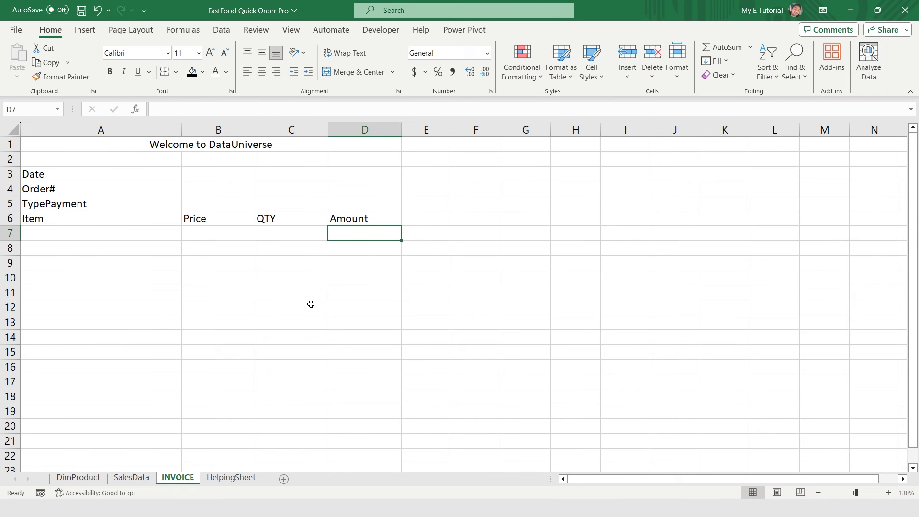
# Set the ribbon to auto-hide so that more worksheet rows fit on screen.
pyautogui.click(101, 278)
pyautogui.click(823, 11)
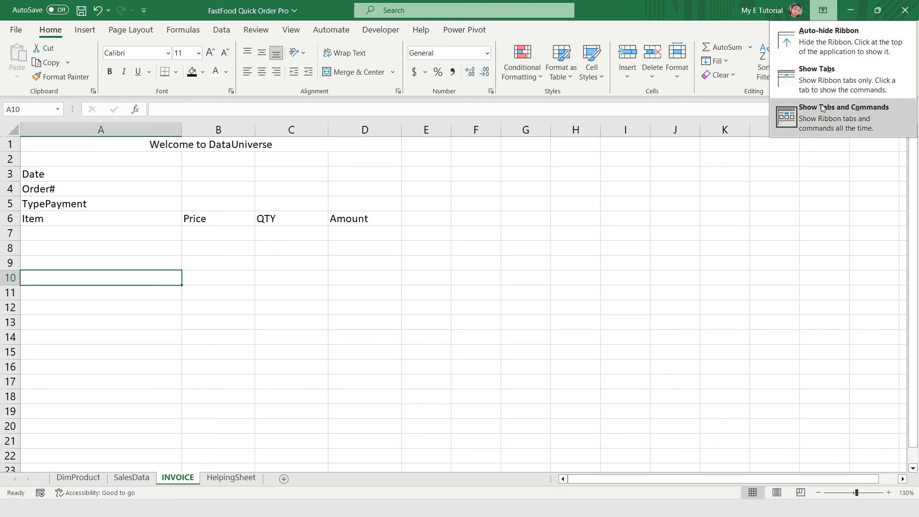
pyautogui.click(825, 44)
# Add a bold TOTAL label in A22 and sum the QTY column with =SUM(C7:C21) in C22.
pyautogui.click(144, 372)
pyautogui.write('t')
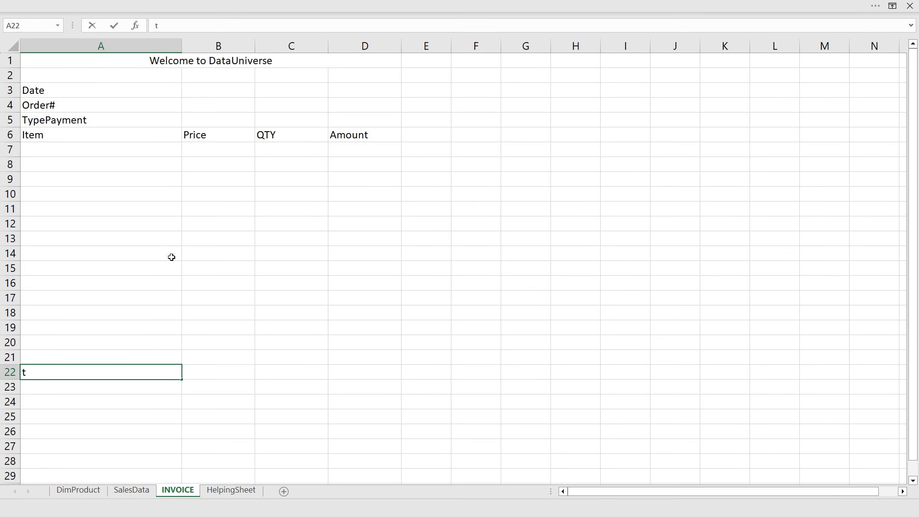
pyautogui.write('TOTAL')
pyautogui.press('Tab')
pyautogui.press('Tab')
pyautogui.write('=SUM(')
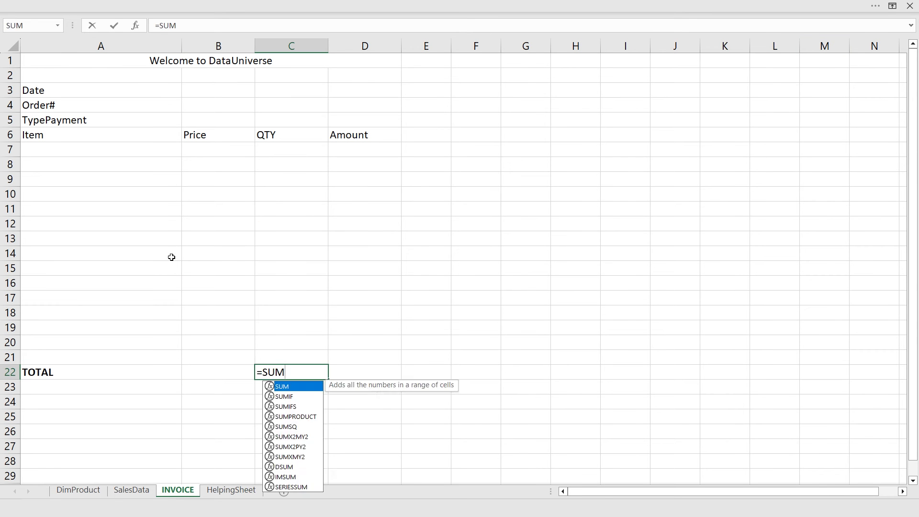
pyautogui.press('Up')
pyautogui.hotkey('shift', 'Up')
pyautogui.hotkey('shift', 'Up')
pyautogui.hotkey('shift', 'Up')
pyautogui.hotkey('shift', 'Up')
pyautogui.hotkey('shift', 'Up')
pyautogui.hotkey('shift', 'Up')
pyautogui.hotkey('shift', 'Up')
pyautogui.hotkey('shift', 'Up')
pyautogui.hotkey('shift', 'Up')
pyautogui.hotkey('shift', 'Up')
pyautogui.hotkey('shift', 'Up')
pyautogui.hotkey('shift', 'Up')
pyautogui.hotkey('shift', 'Up')
pyautogui.hotkey('shift', 'Up')
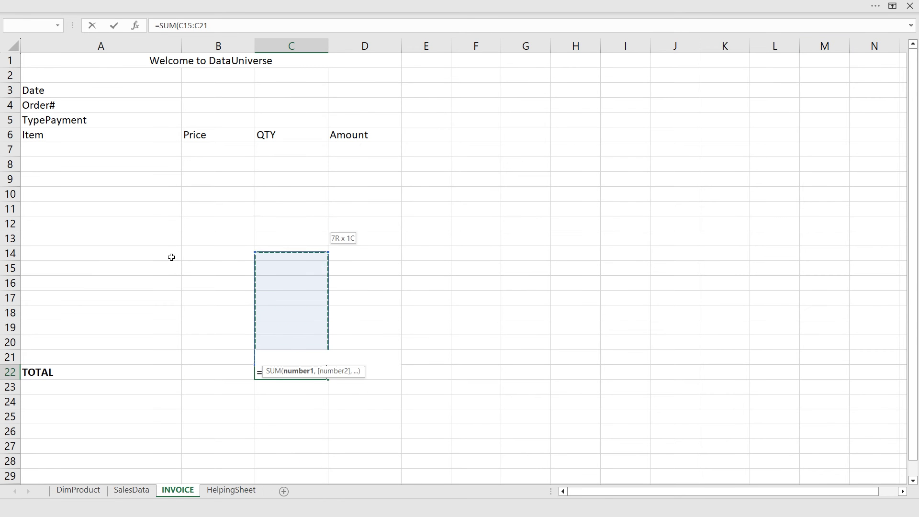
pyautogui.write(')')
pyautogui.press('Tab')
# Copy the QTY total formula from C22 to D22 to total the Amount column.
pyautogui.press('Left')
pyautogui.hotkey('ctrl', 'c')
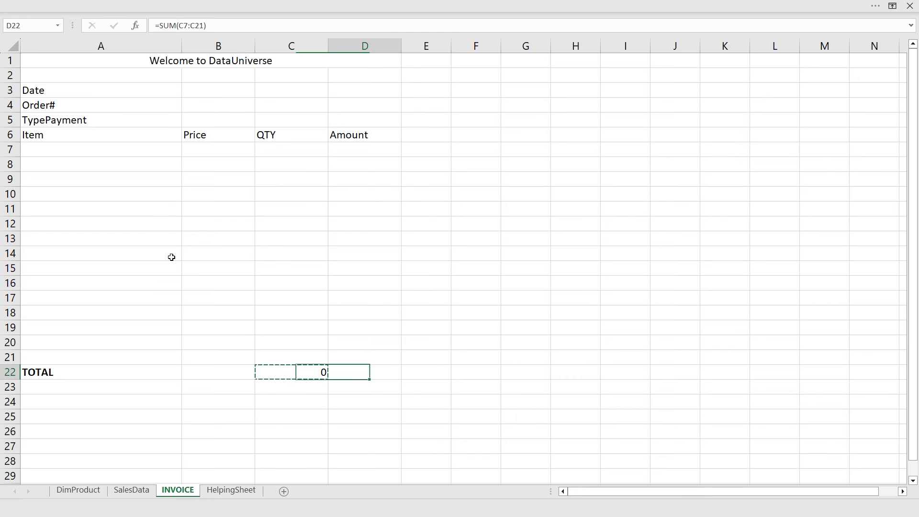
pyautogui.press('Right')
pyautogui.hotkey('ctrl', 'v')
pyautogui.press('F2')
pyautogui.press('Escape')
# Calculate the first line's amount in D7 as price times quantity with =B7*C7.
pyautogui.hotkey('ctrl', 'Up')
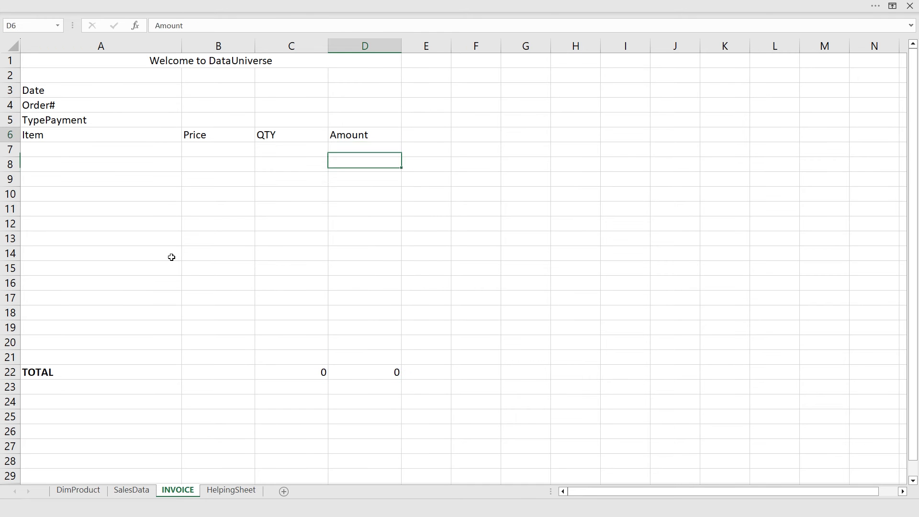
pyautogui.press('Down')
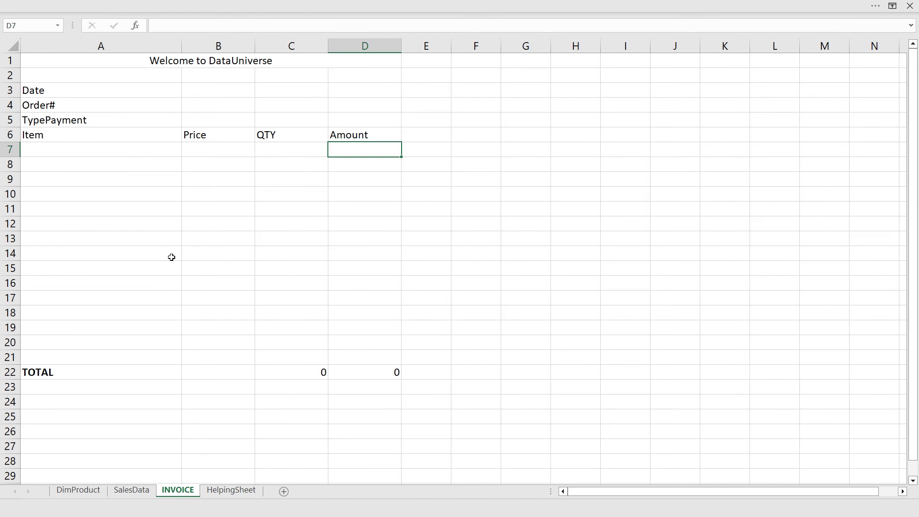
pyautogui.write('=')
pyautogui.press('Left')
pyautogui.press('Left')
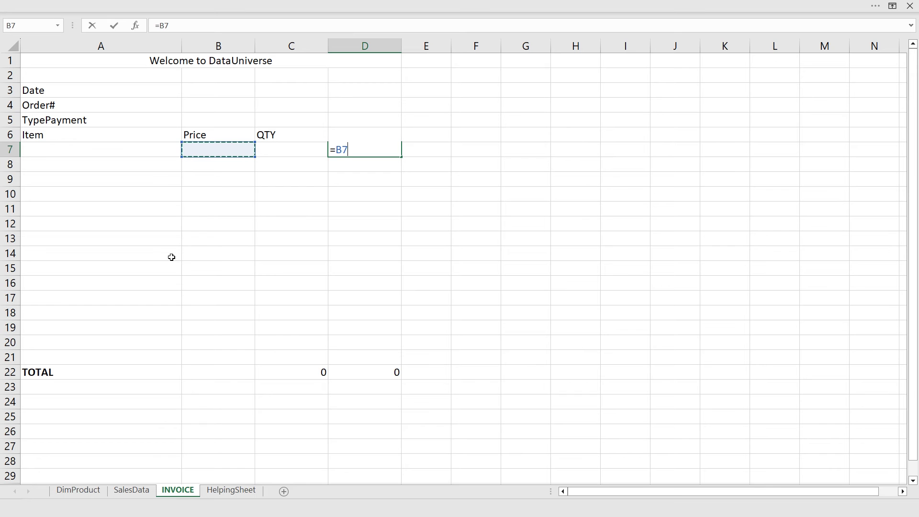
pyautogui.write('*')
pyautogui.press('Left')
pyautogui.press('Return')
# Copy the amount formula from D7 down through D21.
pyautogui.press('Up')
pyautogui.hotkey('ctrl', 'c')
pyautogui.hotkey('shift', 'Down')
pyautogui.hotkey('shift', 'Down')
pyautogui.hotkey('shift', 'Down')
pyautogui.hotkey('shift', 'Down')
pyautogui.hotkey('shift', 'Down')
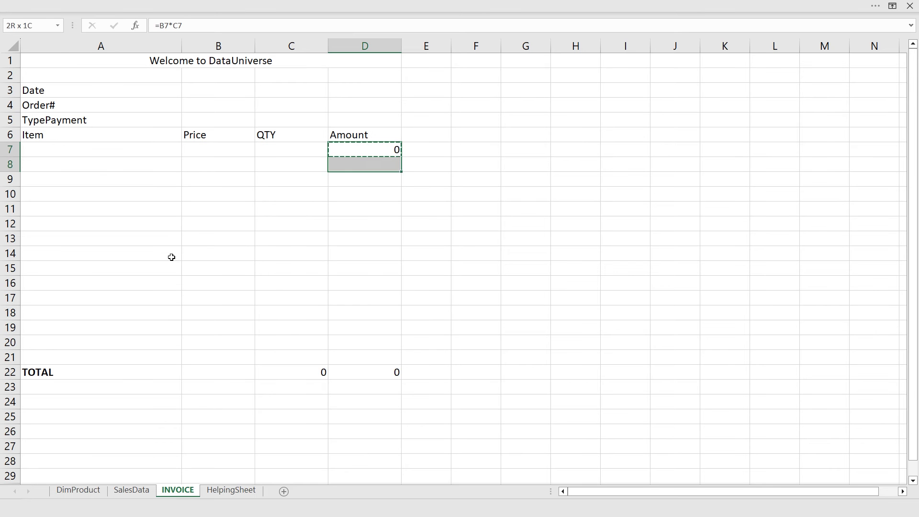
pyautogui.hotkey('shift', 'Down')
pyautogui.hotkey('shift', 'Down')
pyautogui.hotkey('shift', 'Down')
pyautogui.hotkey('shift', 'Down')
pyautogui.hotkey('shift', 'Down')
pyautogui.hotkey('shift', 'Down')
pyautogui.hotkey('shift', 'Down')
pyautogui.hotkey('shift', 'Down')
pyautogui.hotkey('shift', 'Down')
pyautogui.hotkey('shift', 'Down')
pyautogui.hotkey('ctrl', 'v')
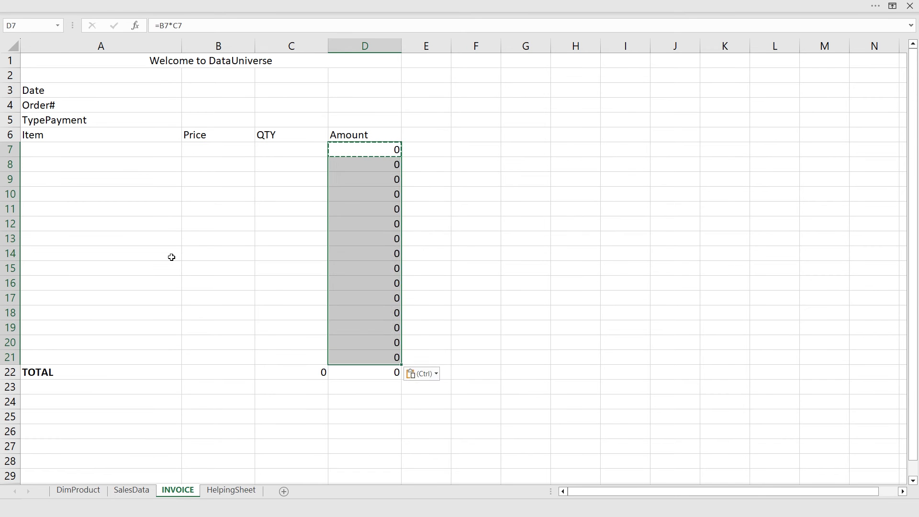
# Add a Subtotal label in C23 and link D23 to the amount total with =D22.
pyautogui.hotkey('ctrl', 'Down')
pyautogui.press('Down')
pyautogui.press('Left')
pyautogui.write('Subtotal')
pyautogui.press('Tab')
pyautogui.write('=')
pyautogui.press('Up')
pyautogui.press('Return')
# Add Discount and G. Total labels in C24 and C25, and calculate the grand total in D25 with =D23-D24.
pyautogui.write('Disco')
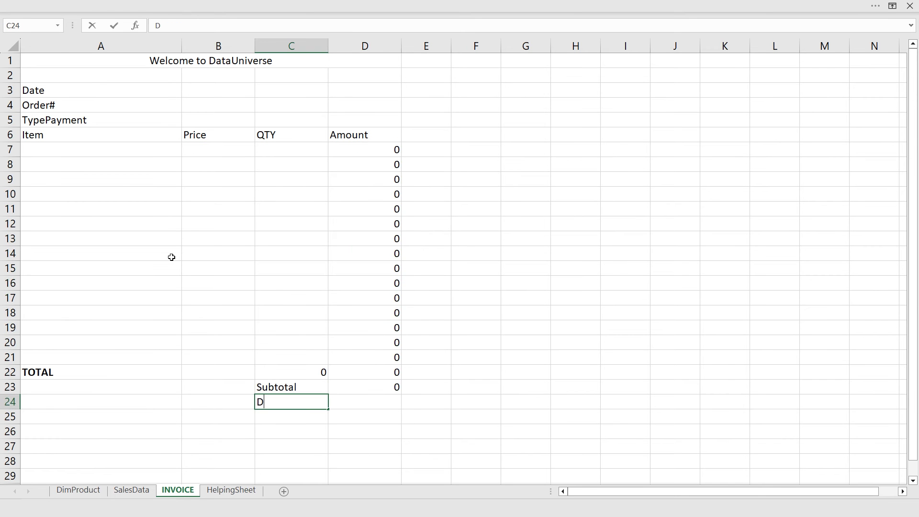
pyautogui.write('G')
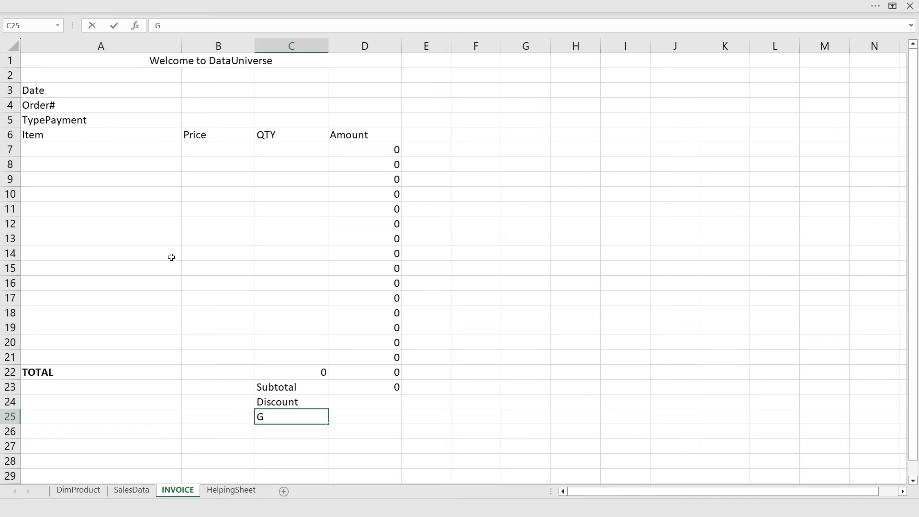
pyautogui.write('. Total')
pyautogui.press('Tab')
pyautogui.write('=')
pyautogui.press('Up')
pyautogui.press('Up')
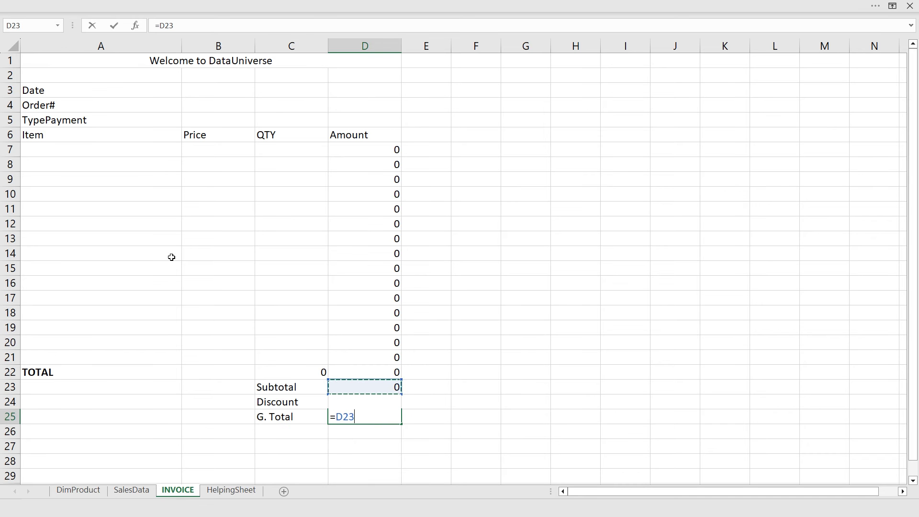
pyautogui.write('-')
pyautogui.press('Up')
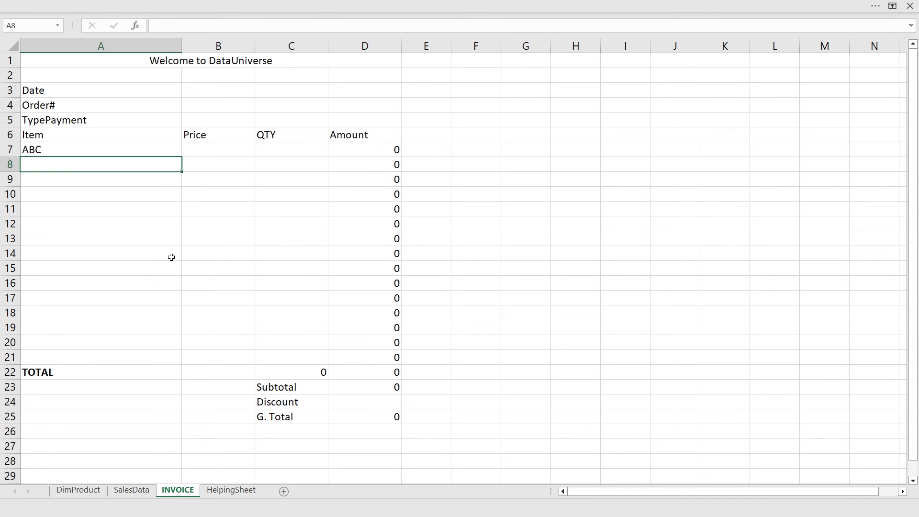
# Enter a test line in row 7 with item ABC, price 2500 and quantity 5.
pyautogui.press('Up')
pyautogui.write('ABC')
pyautogui.press('Tab')
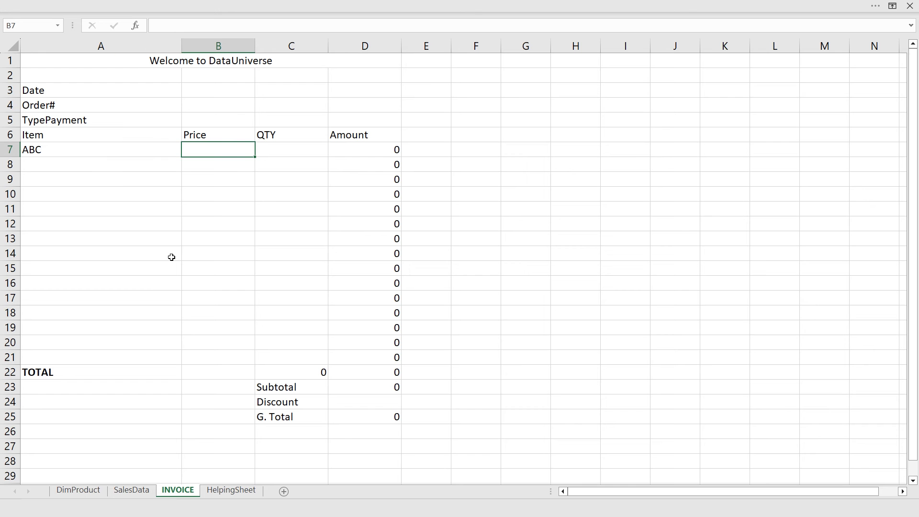
pyautogui.write('2500')
pyautogui.press('Return')
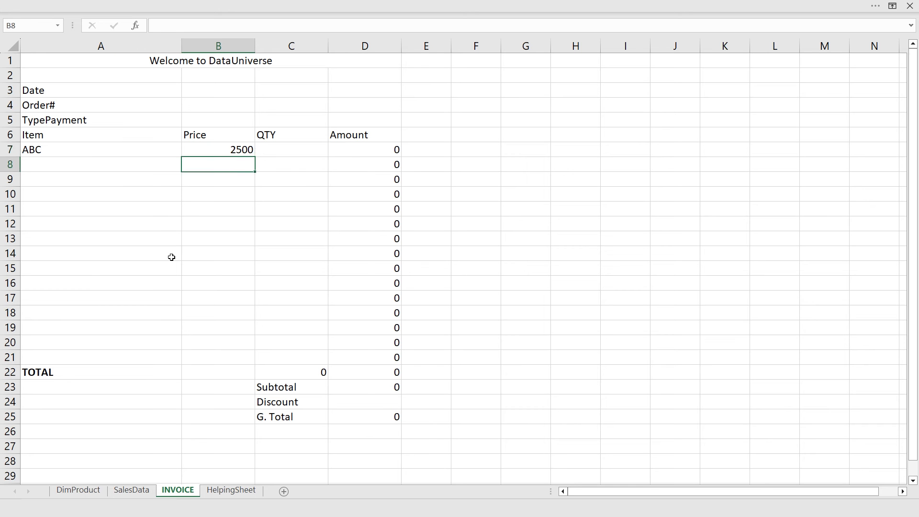
pyautogui.press('Up')
pyautogui.press('Tab')
pyautogui.write('5')
pyautogui.press('Tab')
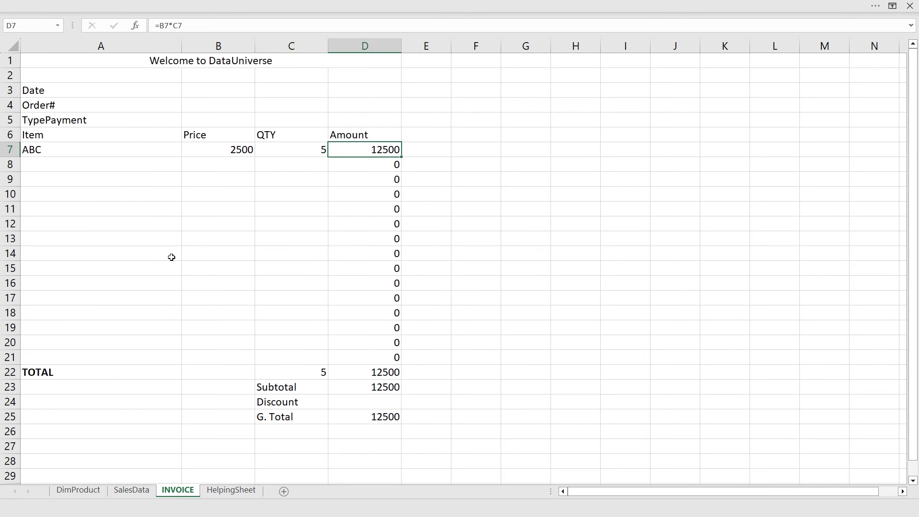
# Enter a test discount of 500 in D24 to check the grand total formula.
pyautogui.press('Left')
pyautogui.press('Right')
pyautogui.hotkey('ctrl', 'Down')
pyautogui.press('Down')
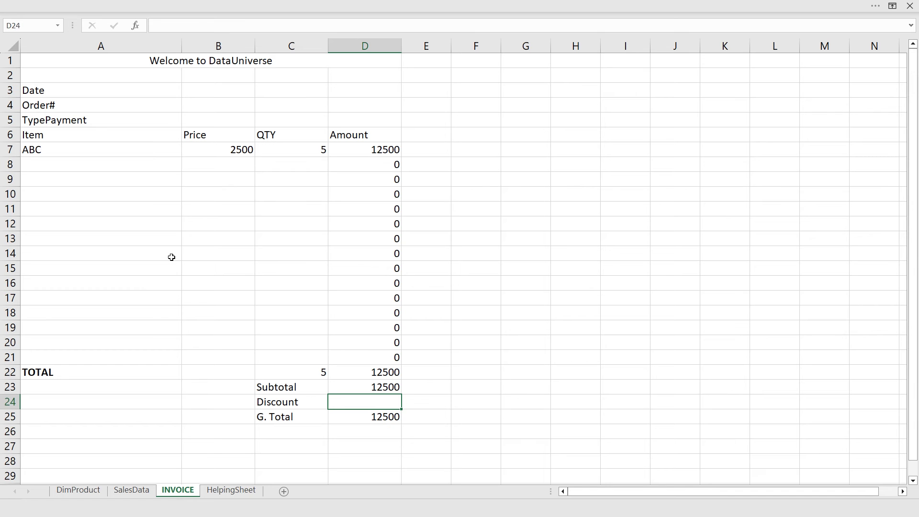
pyautogui.write('500')
pyautogui.press('Return')
pyautogui.press('Right')
pyautogui.press('Left')
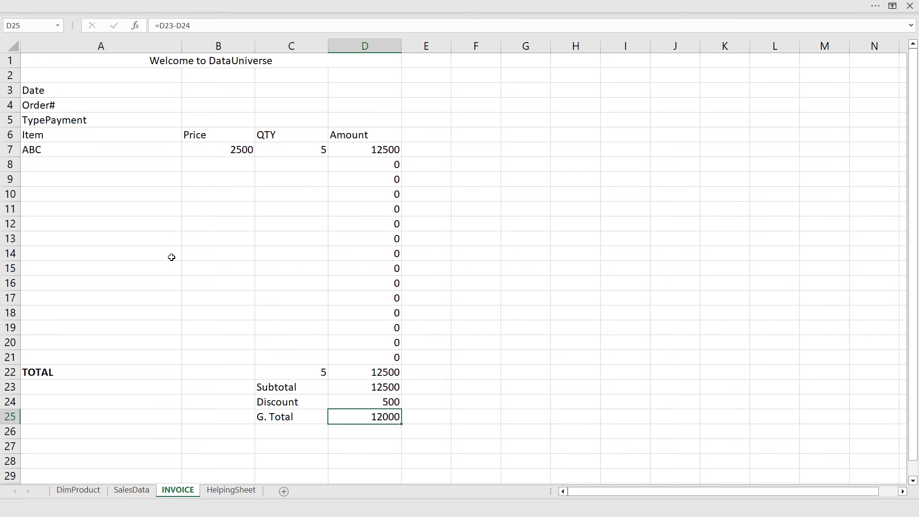
# Undo the test discount, quantity, price and item entries on the invoice.
pyautogui.hotkey('ctrl', 'z')
pyautogui.hotkey('ctrl', 'z')
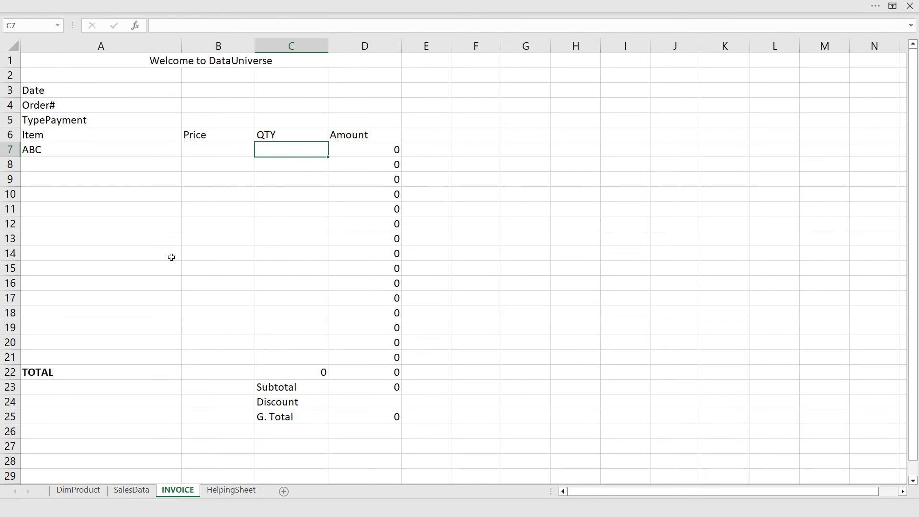
pyautogui.hotkey('ctrl', 'z')
# Apply grey dotted horizontal inside borders to the invoice item table A6:D22.
pyautogui.press('Up')
pyautogui.hotkey('shift', 'Right')
pyautogui.hotkey('shift', 'Right')
pyautogui.hotkey('shift', 'Right')
pyautogui.hotkey('shift', 'Down')
pyautogui.hotkey('shift', 'Down')
pyautogui.hotkey('shift', 'Down')
pyautogui.hotkey('shift', 'Down')
pyautogui.hotkey('shift', 'Down')
pyautogui.hotkey('shift', 'Down')
pyautogui.hotkey('shift', 'Down')
pyautogui.hotkey('shift', 'Down')
pyautogui.hotkey('shift', 'Down')
pyautogui.hotkey('shift', 'Down')
pyautogui.hotkey('shift', 'Down')
pyautogui.hotkey('shift', 'Down')
pyautogui.hotkey('shift', 'Down')
pyautogui.hotkey('shift', 'Down')
pyautogui.hotkey('shift', 'Down')
pyautogui.hotkey('shift', 'Down')
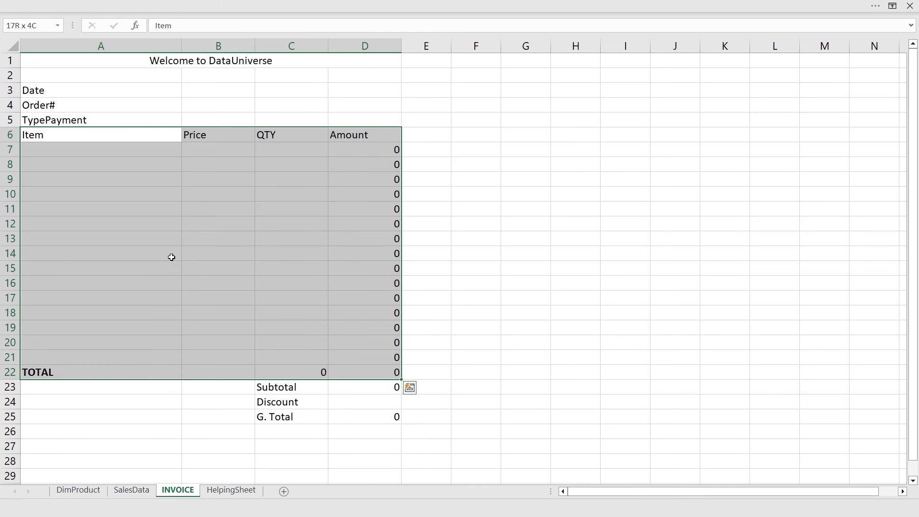
pyautogui.hotkey('ctrl', '1')
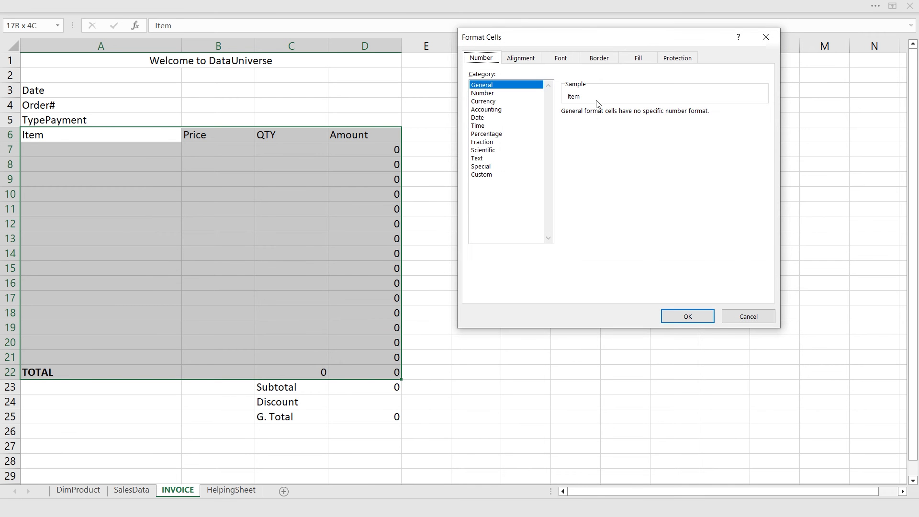
pyautogui.click(598, 60)
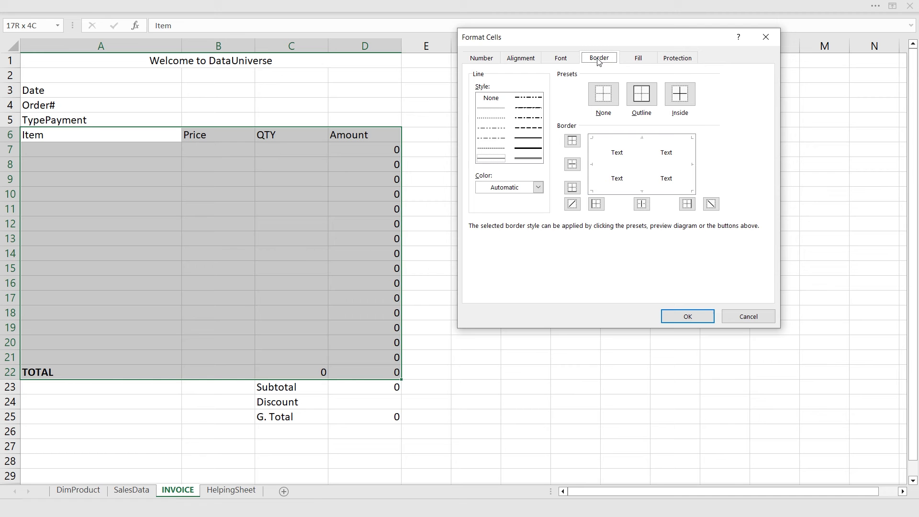
pyautogui.click(492, 149)
pyautogui.click(538, 188)
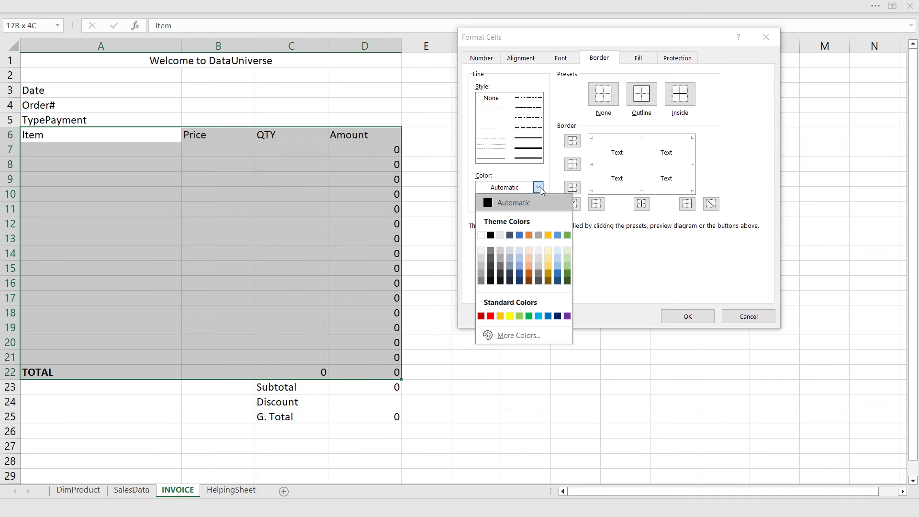
pyautogui.click(481, 274)
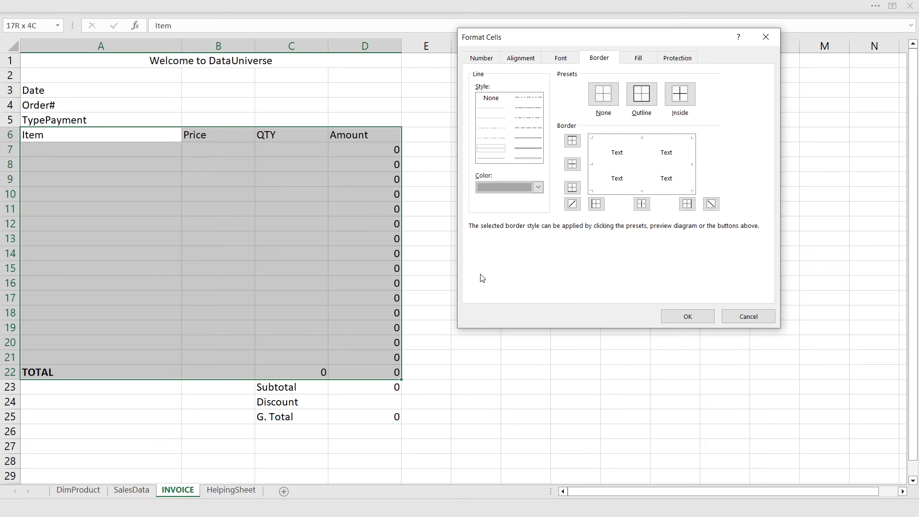
pyautogui.click(605, 164)
pyautogui.click(691, 316)
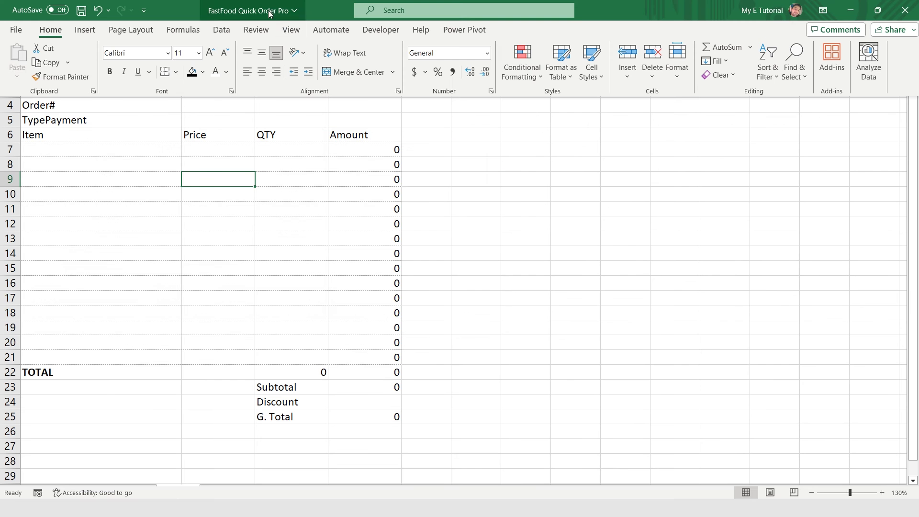
# Hide the gridlines on the INVOICE sheet.
pyautogui.click(291, 30)
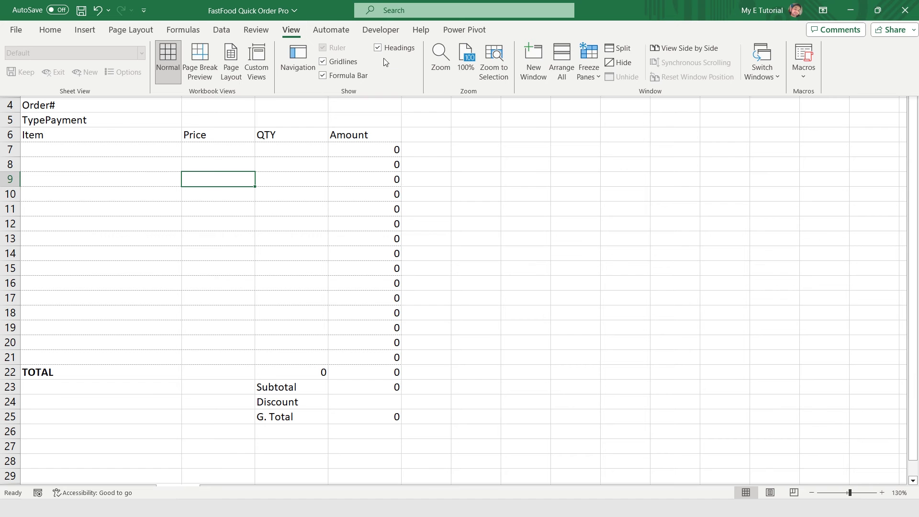
pyautogui.click(323, 62)
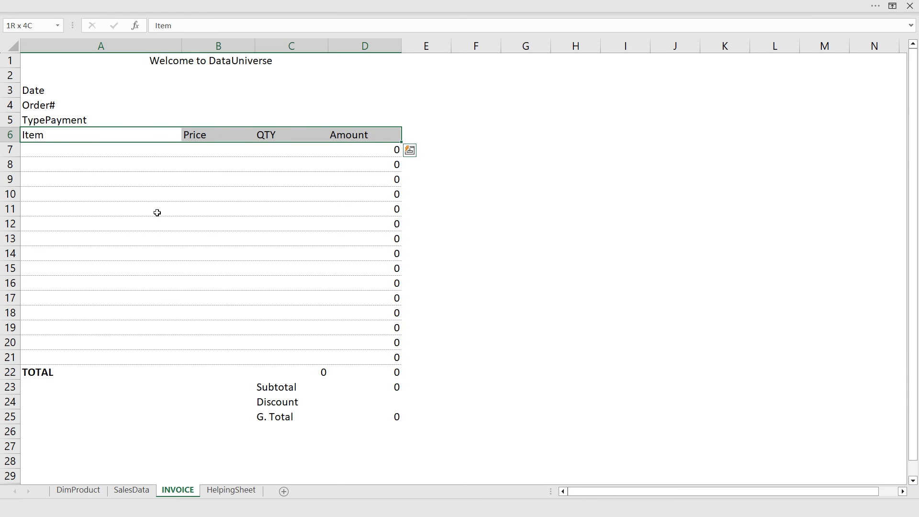
# Make the item table headers in A6:D6 bold and set their font to Arial.
pyautogui.hotkey('ctrl', 'b')
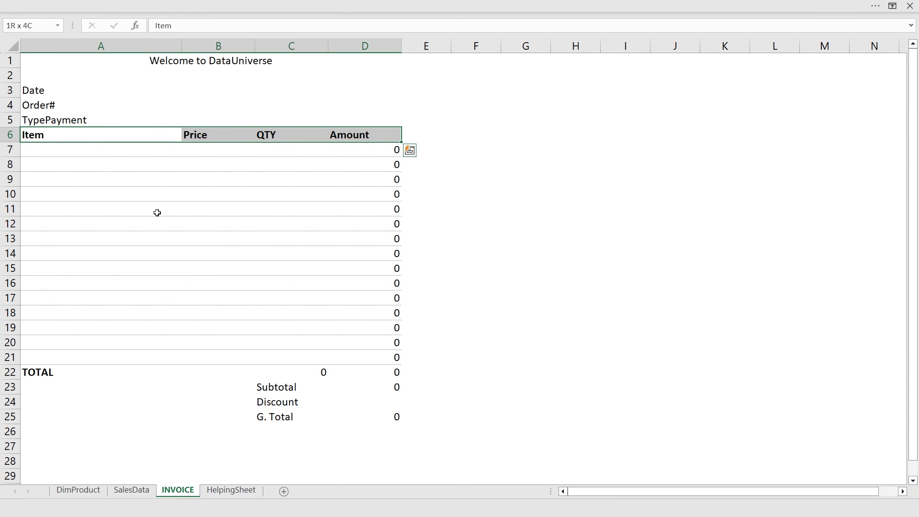
pyautogui.click(193, 5)
pyautogui.click(54, 33)
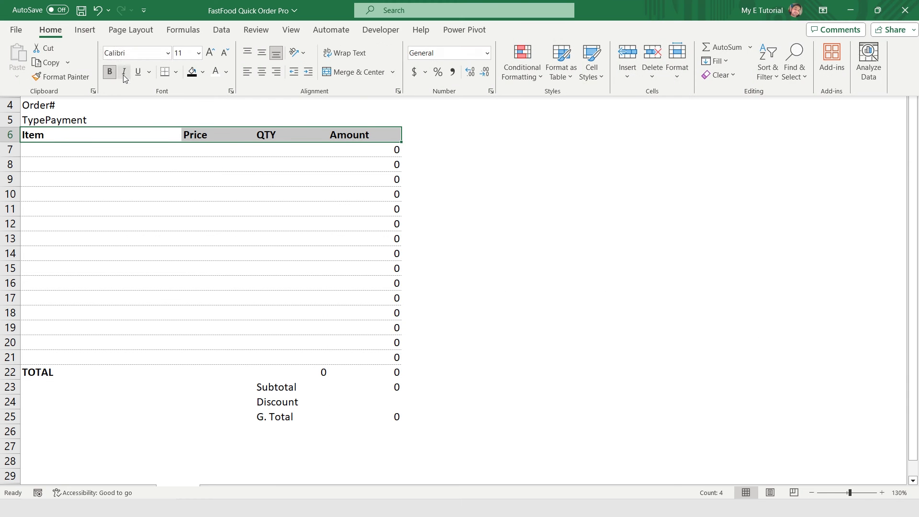
pyautogui.click(134, 52)
pyautogui.write('Arial')
pyautogui.press('Return')
# Make the Date, Order# and TypePayment labels in A3:A5 bold and set their font to Arial.
pyautogui.click(50, 91)
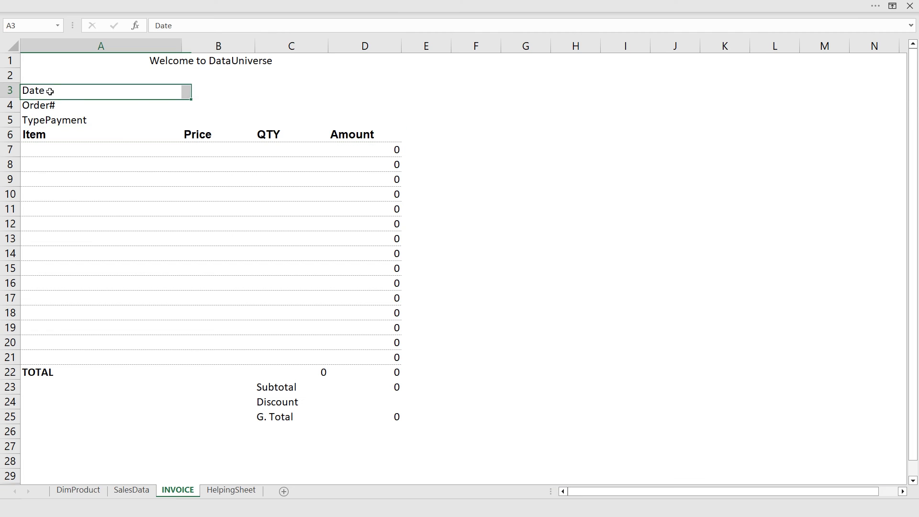
pyautogui.hotkey('shift', 'Down')
pyautogui.hotkey('shift', 'Down')
pyautogui.hotkey('ctrl', 'b')
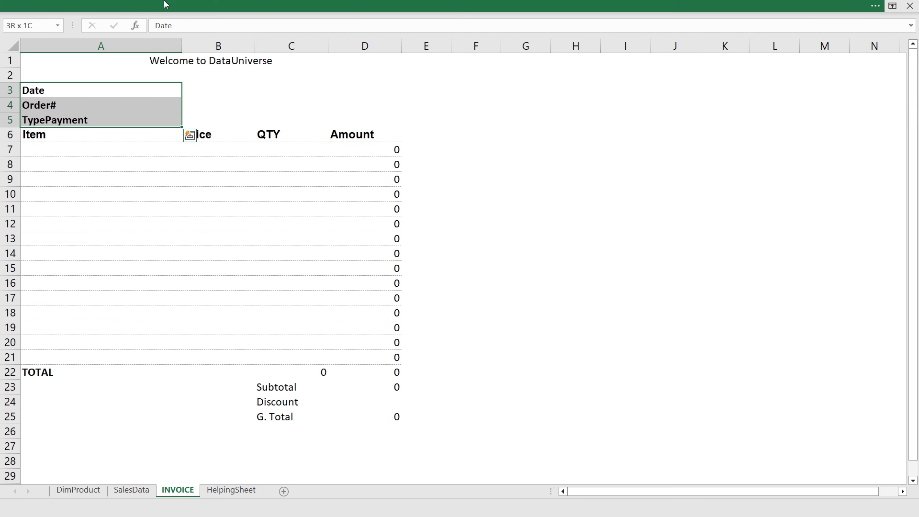
pyautogui.click(165, 4)
pyautogui.click(133, 53)
pyautogui.write('Arial')
pyautogui.press('Return')
# Make the totals block A22:D25 bold and set its font to Arial.
pyautogui.click(270, 378)
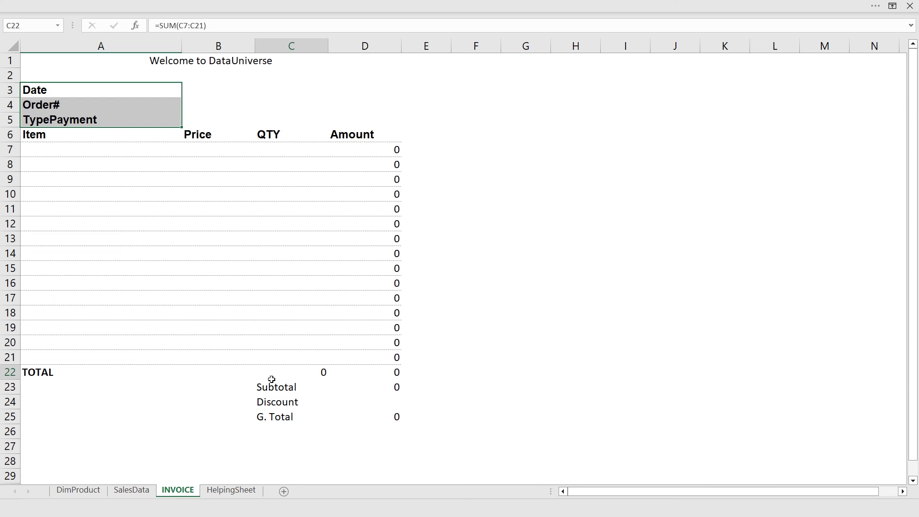
pyautogui.hotkey('shift', 'Right')
pyautogui.press('Left')
pyautogui.press('Left')
pyautogui.hotkey('shift', 'Right')
pyautogui.hotkey('shift', 'Right')
pyautogui.hotkey('shift', 'Right')
pyautogui.hotkey('shift', 'Down')
pyautogui.hotkey('shift', 'Down')
pyautogui.hotkey('shift', 'Down')
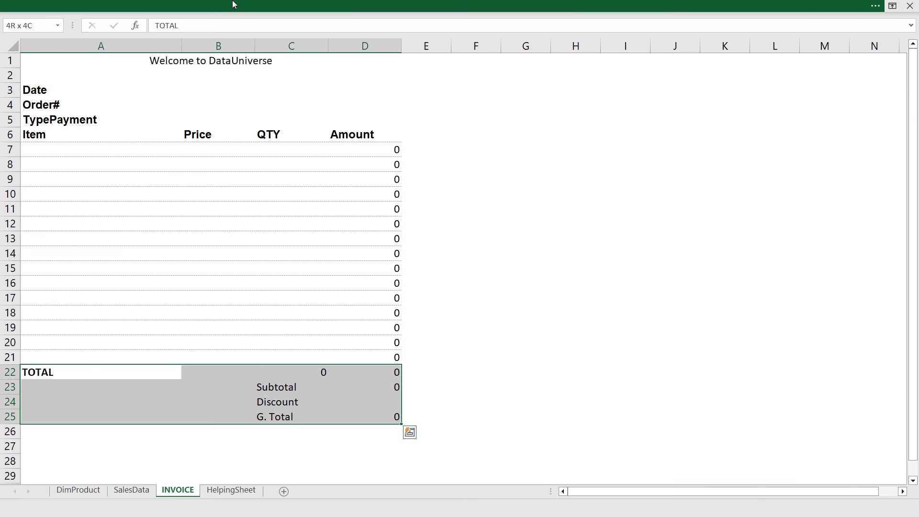
pyautogui.click(234, 5)
pyautogui.click(111, 73)
pyautogui.click(110, 72)
pyautogui.click(139, 55)
pyautogui.write('Arial')
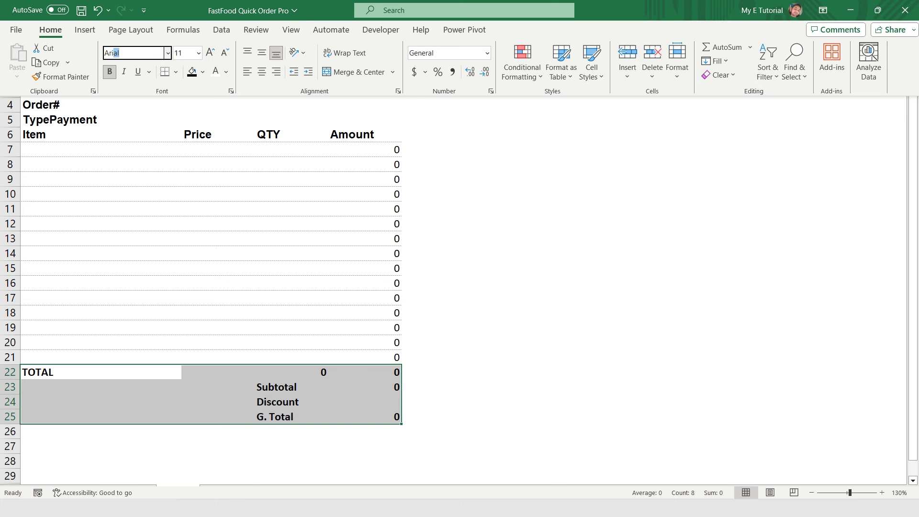
pyautogui.press('Return')
# Make the Welcome to DataUniverse title in row 1 bold and set its font to Arial.
pyautogui.click(219, 60)
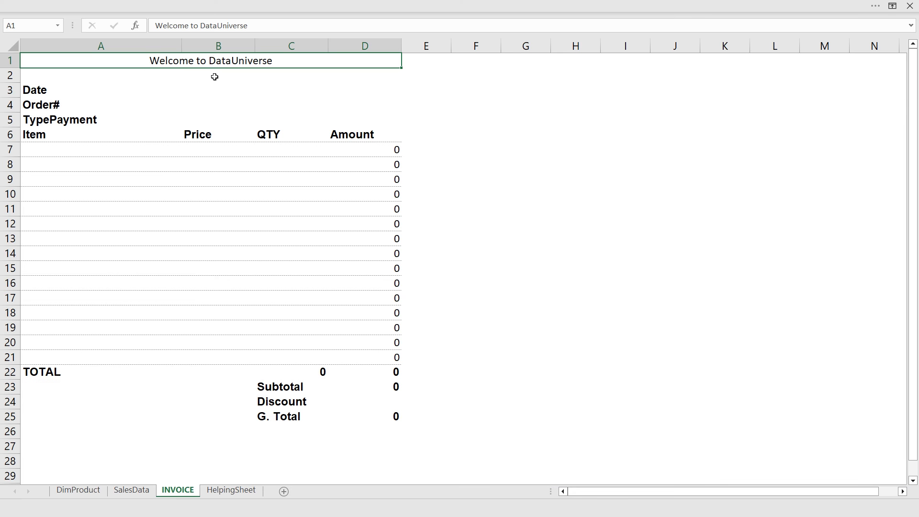
pyautogui.hotkey('ctrl', 'b')
pyautogui.click(231, 4)
pyautogui.click(136, 54)
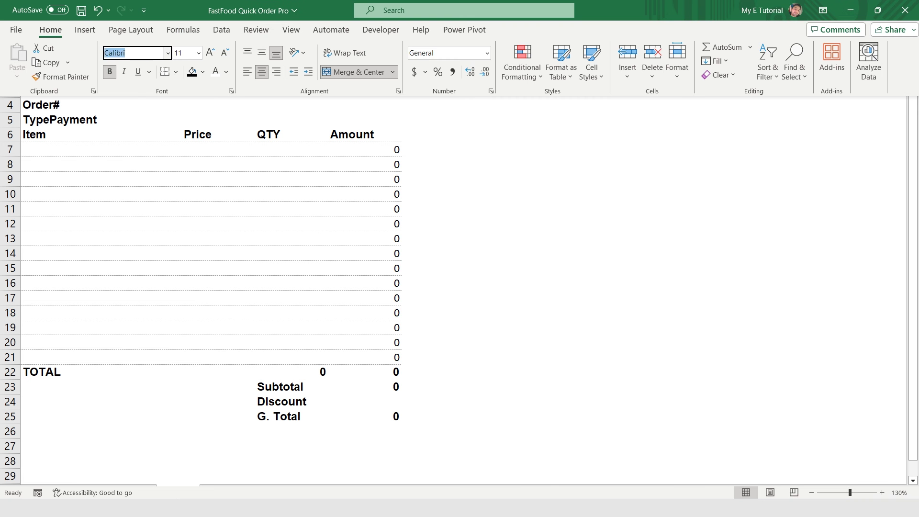
pyautogui.write('Arial')
pyautogui.press('Return')
# Insert the outlined burger-and-drink stock icon found with the search BURGER, and place it above the Amount header in column D.
pyautogui.click(164, 5)
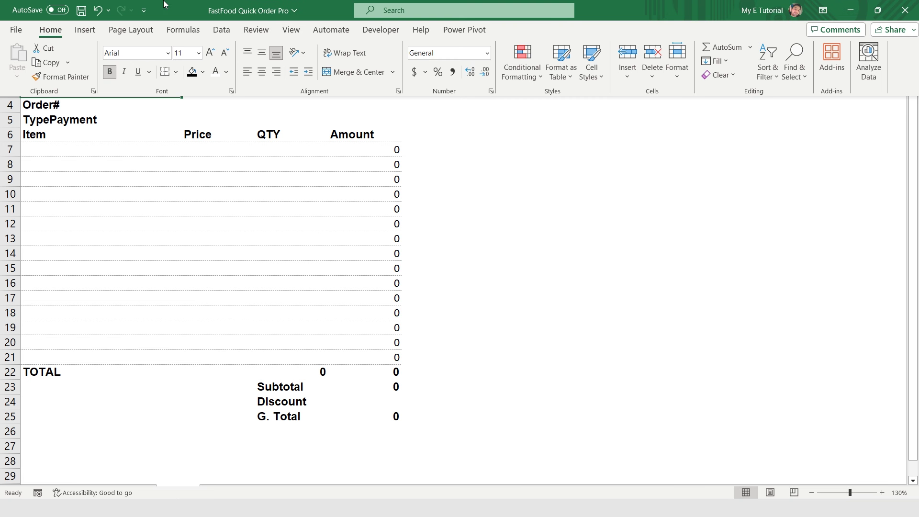
pyautogui.click(96, 30)
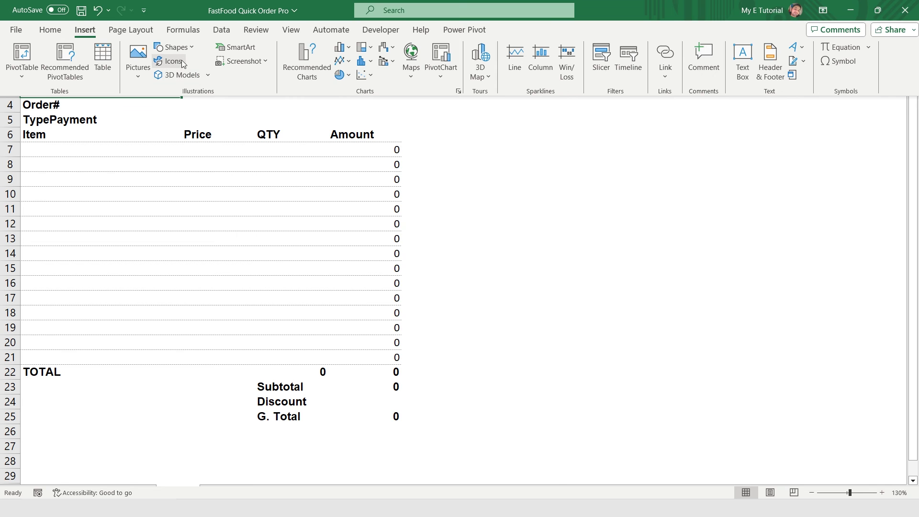
pyautogui.click(182, 64)
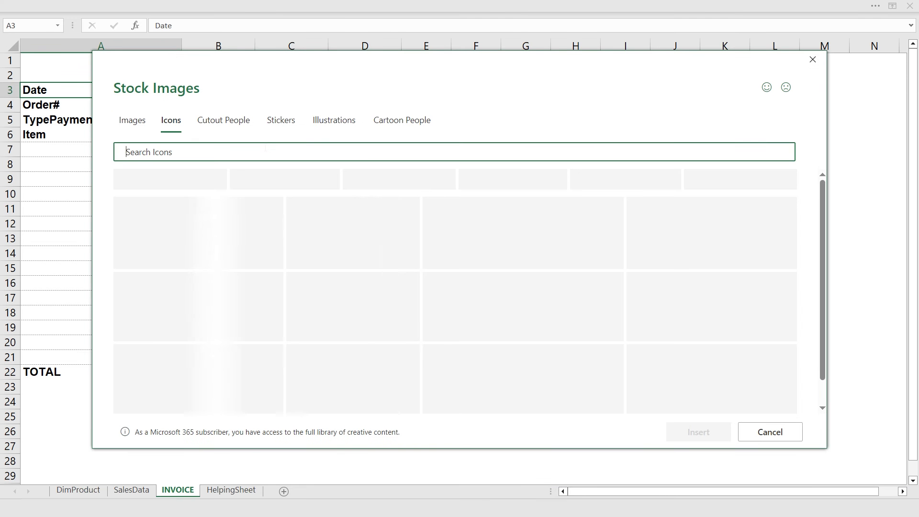
pyautogui.write('BURGER')
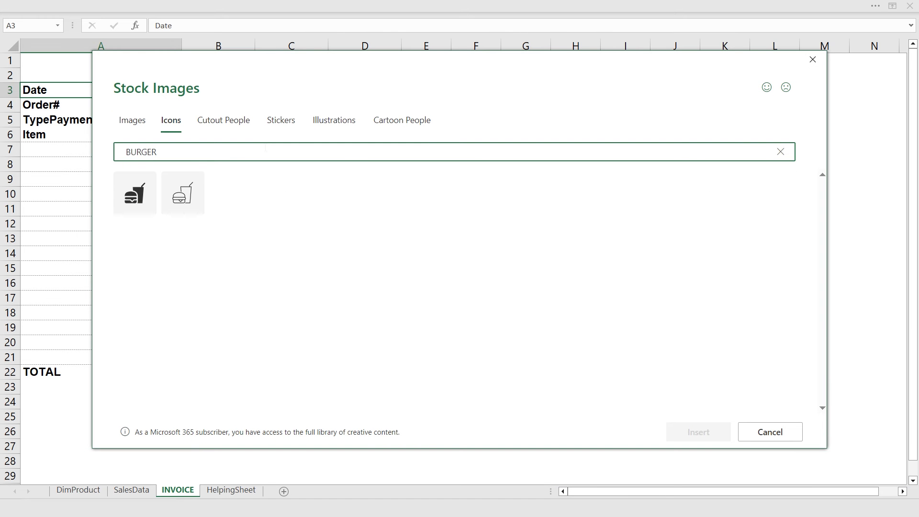
pyautogui.click(191, 192)
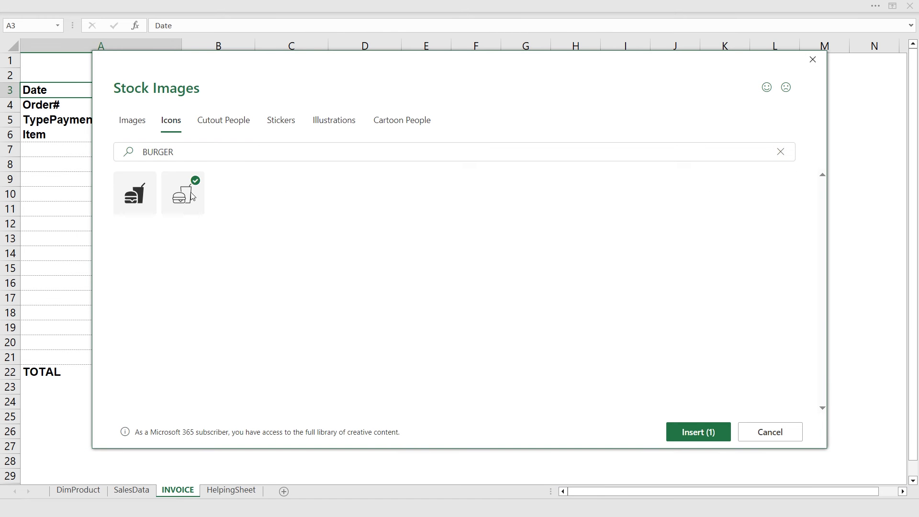
pyautogui.click(700, 431)
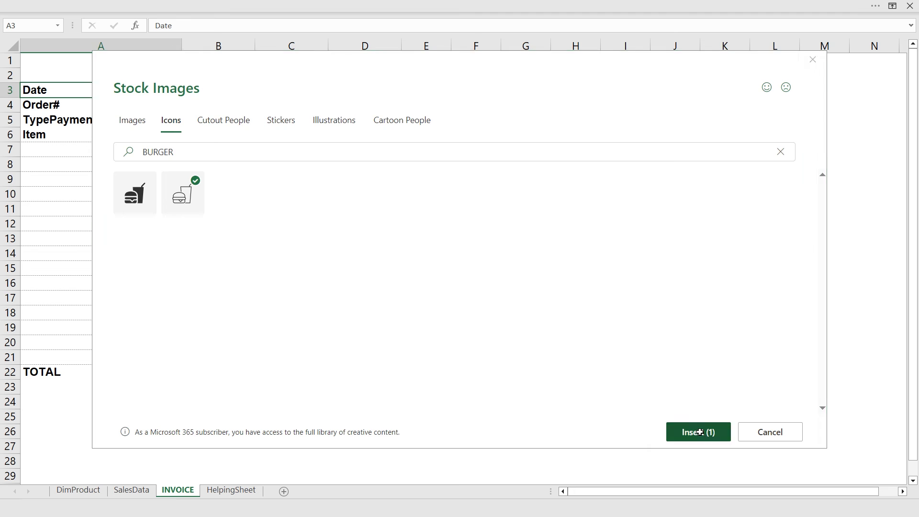
pyautogui.moveTo(331, 108); pyautogui.dragTo(358, 101)
# Give the Welcome to DataUniverse title in row 1 a black fill and white font colour.
pyautogui.click(274, 60)
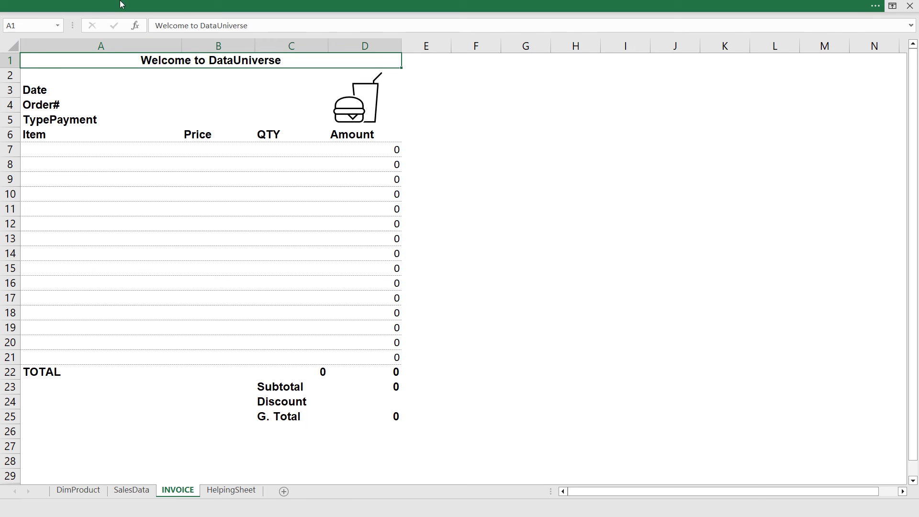
pyautogui.click(121, 4)
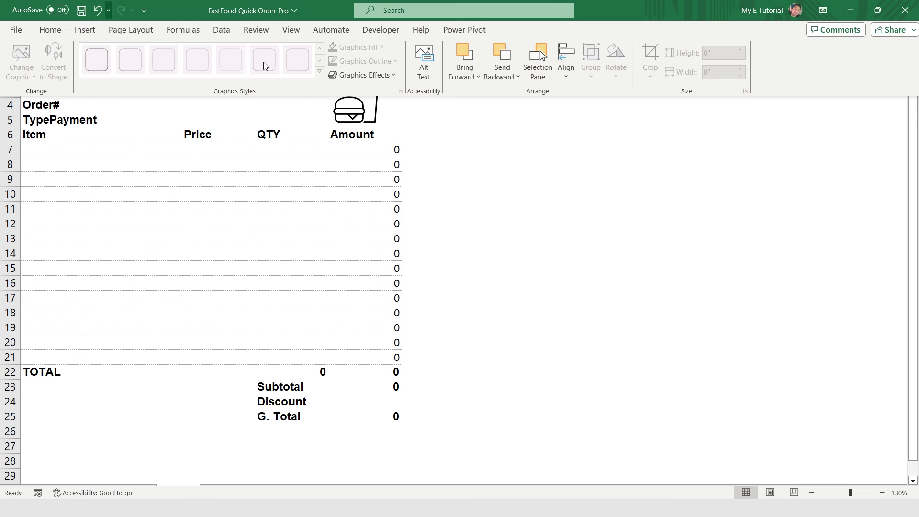
pyautogui.click(50, 29)
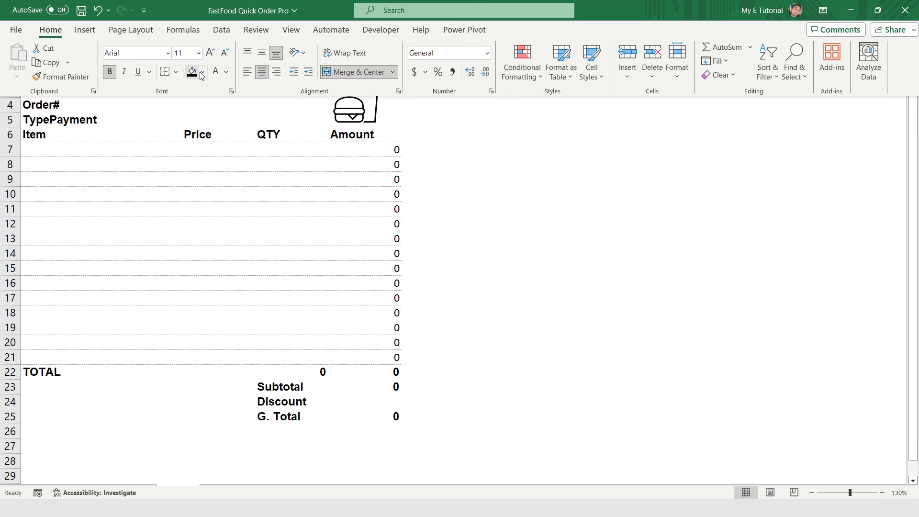
pyautogui.click(217, 76)
pyautogui.click(186, 105)
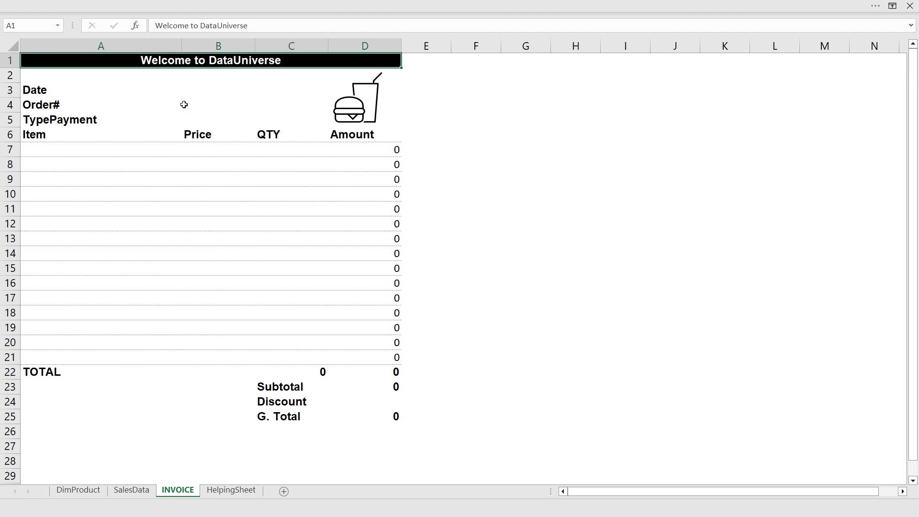
# Apply a thin grey outline border around the Item to Amount header row A6:D6.
pyautogui.moveTo(101, 135); pyautogui.dragTo(292, 135)
pyautogui.moveTo(207, 182); pyautogui.dragTo(205, 180)
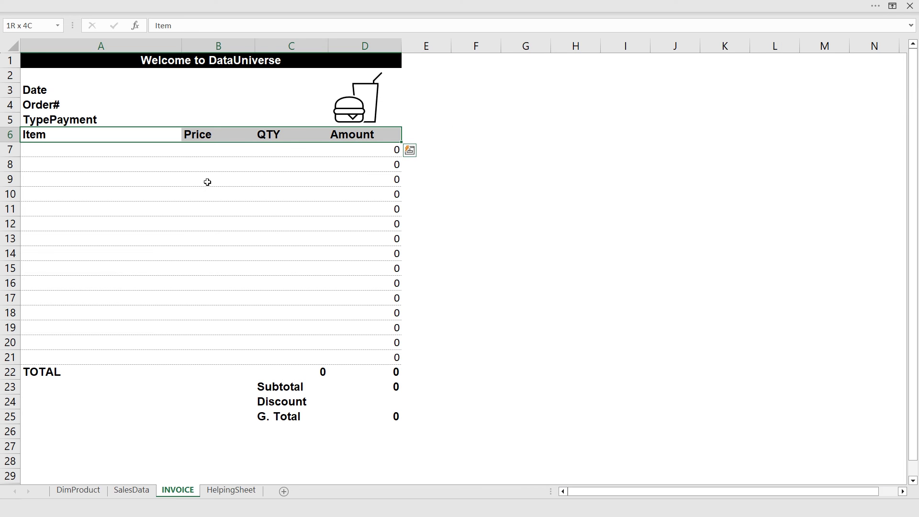
pyautogui.click(226, 5)
pyautogui.hotkey('ctrl', '1')
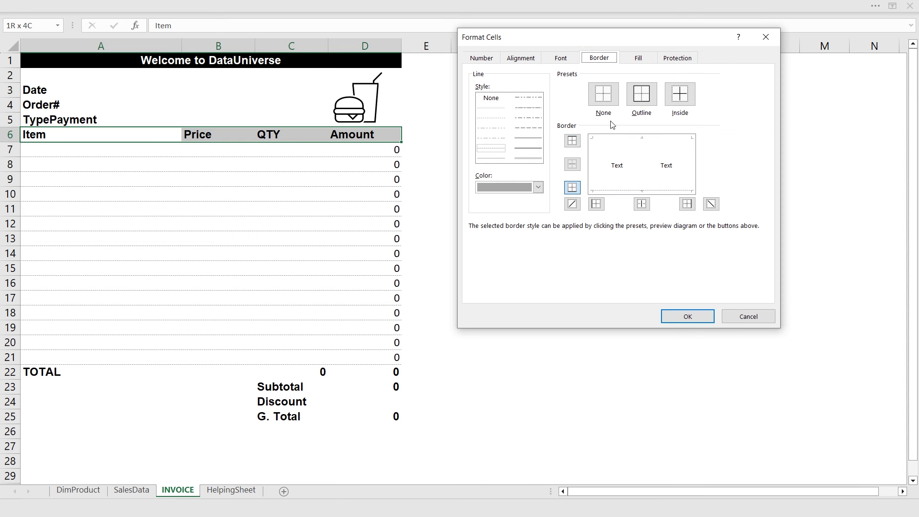
pyautogui.click(530, 141)
pyautogui.click(644, 99)
pyautogui.click(687, 315)
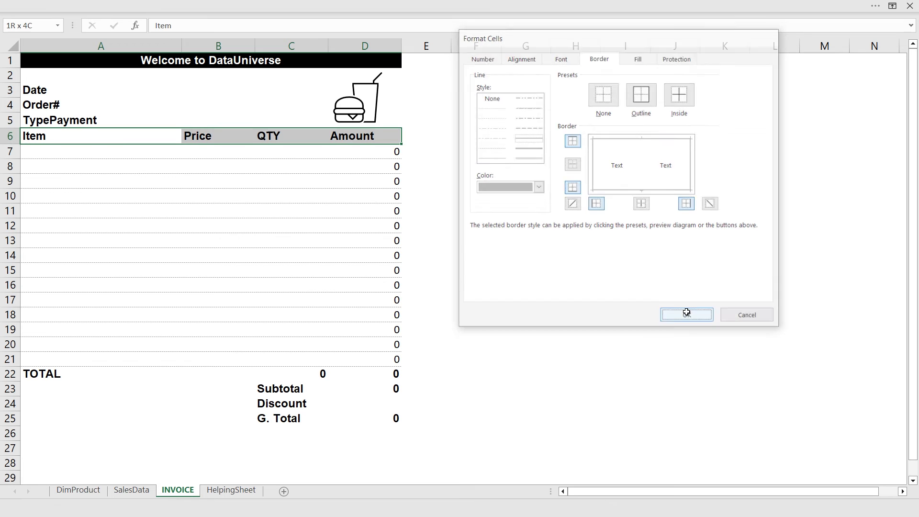
# Repeat the same outline border on the TOTAL row A22:D22.
pyautogui.click(315, 268)
pyautogui.hotkey('ctrl', 'Down')
pyautogui.hotkey('ctrl', 'Left')
pyautogui.hotkey('ctrl', 'shift', 'Right')
pyautogui.hotkey('ctrl', 'shift', 'Right')
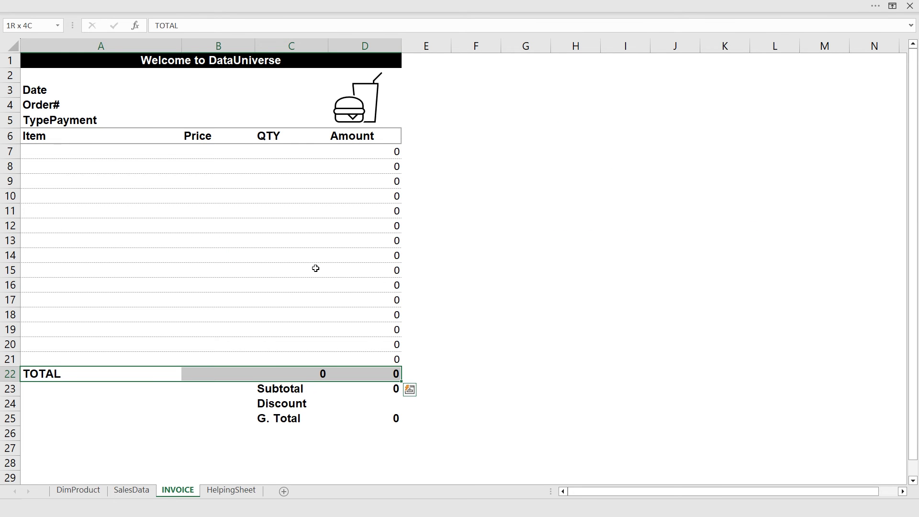
pyautogui.press('F4')
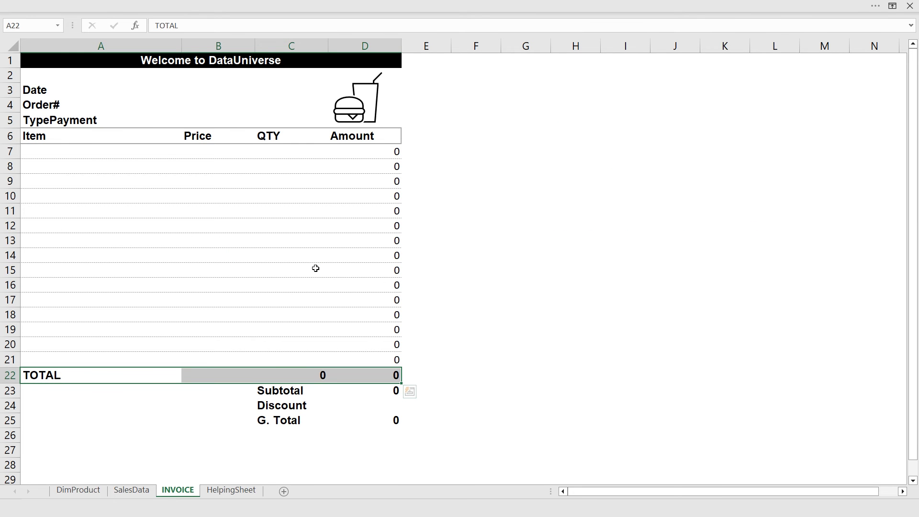
# Add separate outline borders around the Subtotal, Discount and G. Total rows in C23:D25.
pyautogui.press('Down')
pyautogui.press('Right')
pyautogui.press('Right')
pyautogui.hotkey('shift', 'Right')
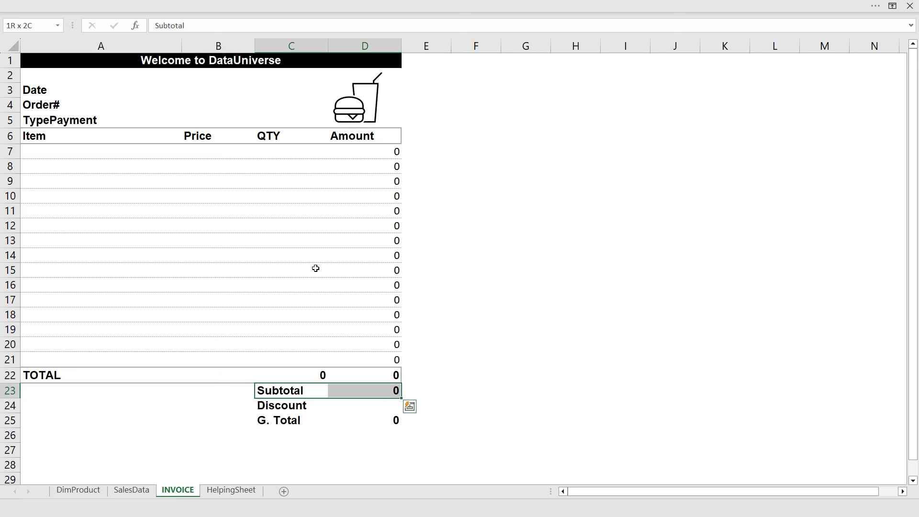
pyautogui.hotkey('ctrl', 'shift', '7')
pyautogui.press('Down')
pyautogui.hotkey('shift', 'Right')
pyautogui.hotkey('ctrl', 'shift', '7')
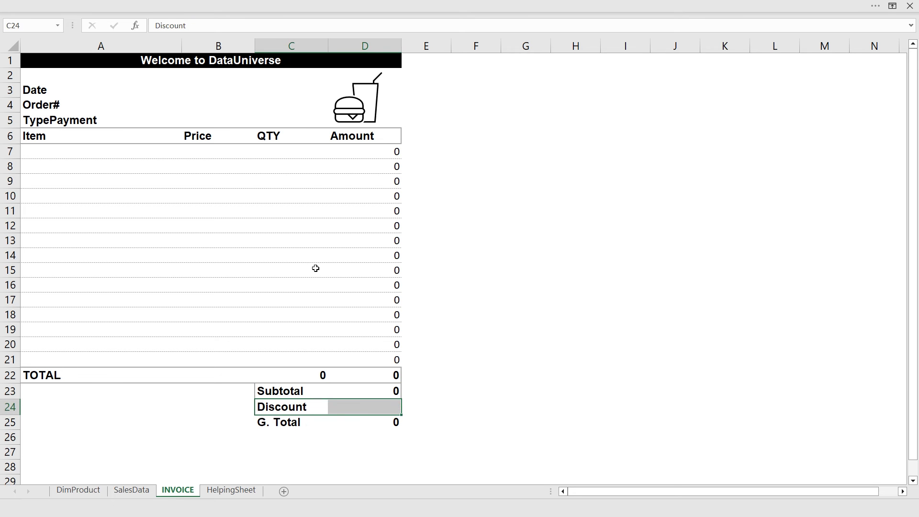
pyautogui.press('Down')
pyautogui.hotkey('shift', 'Right')
pyautogui.hotkey('ctrl', 'shift', '7')
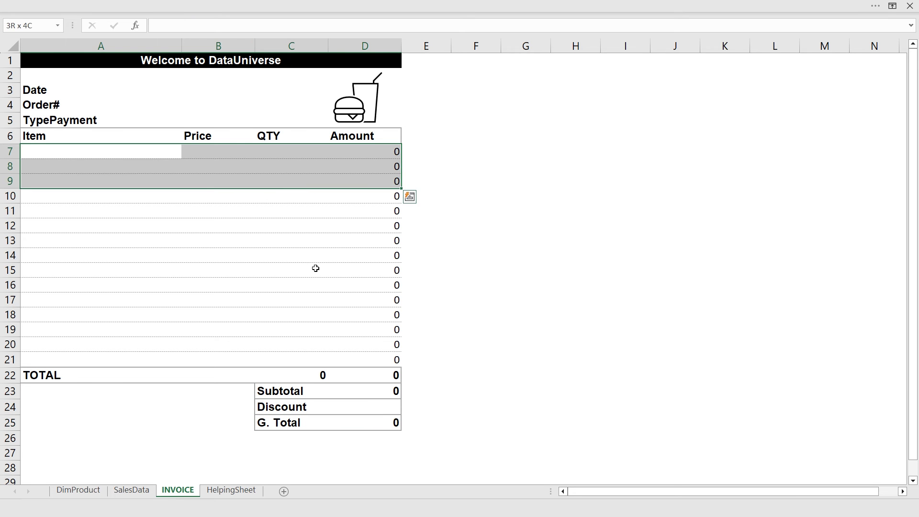
pyautogui.hotkey('shift', 'Down')
pyautogui.hotkey('shift', 'Down')
pyautogui.hotkey('shift', 'Down')
pyautogui.hotkey('shift', 'Down')
pyautogui.hotkey('shift', 'Down')
pyautogui.hotkey('shift', 'Down')
pyautogui.hotkey('shift', 'Down')
pyautogui.hotkey('shift', 'Down')
pyautogui.hotkey('shift', 'Down')
pyautogui.hotkey('shift', 'Down')
pyautogui.hotkey('shift', 'Down')
pyautogui.hotkey('shift', 'Down')
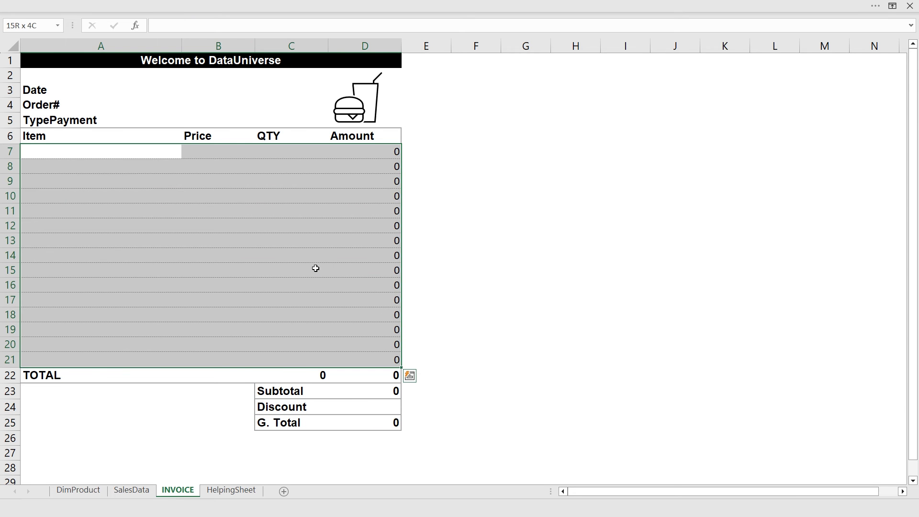
pyautogui.hotkey('ctrl', 'pageup')
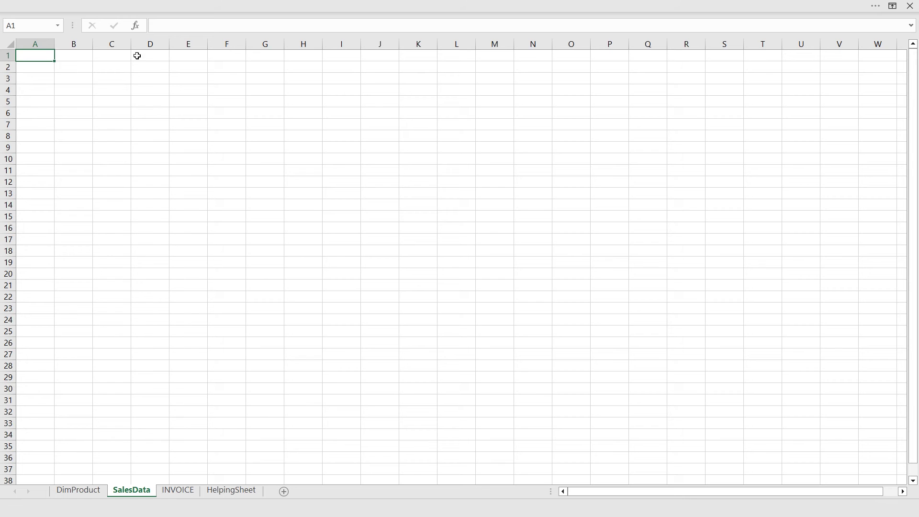
pyautogui.hotkey('ctrl', 'pagedown')
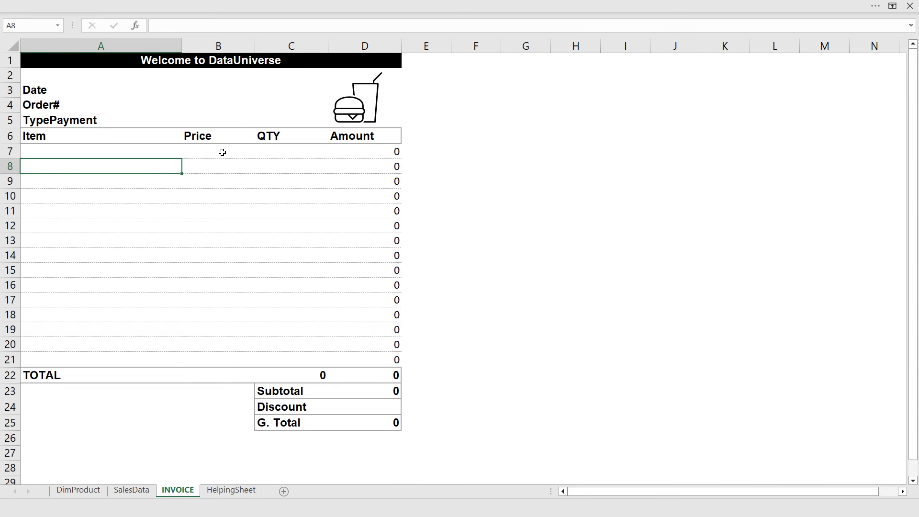
# Copy the Date, Order# and TypePayment labels from INVOICE A3:A5 into SalesData A1:C1 as transposed values.
pyautogui.press('Up')
pyautogui.press('Up')
pyautogui.press('Up')
pyautogui.press('Up')
pyautogui.press('Up')
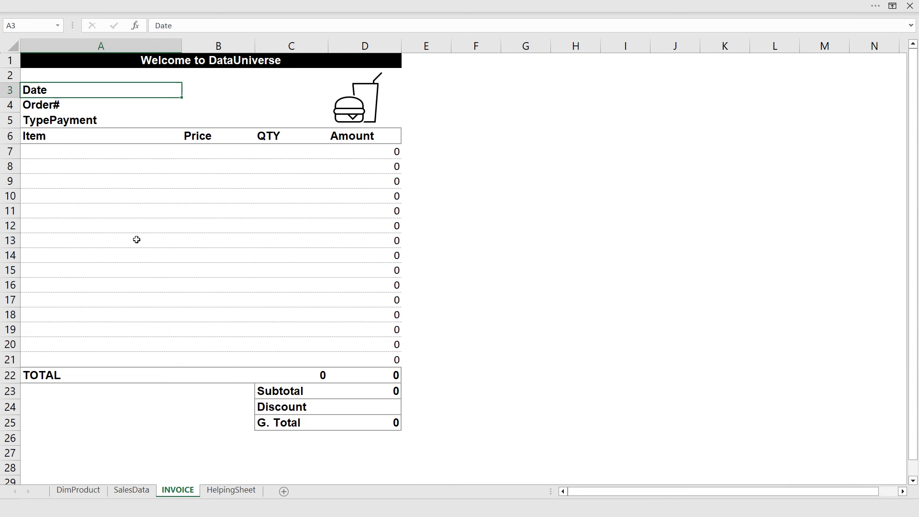
pyautogui.hotkey('shift', 'Down')
pyautogui.hotkey('shift', 'Up')
pyautogui.hotkey('shift', 'Down')
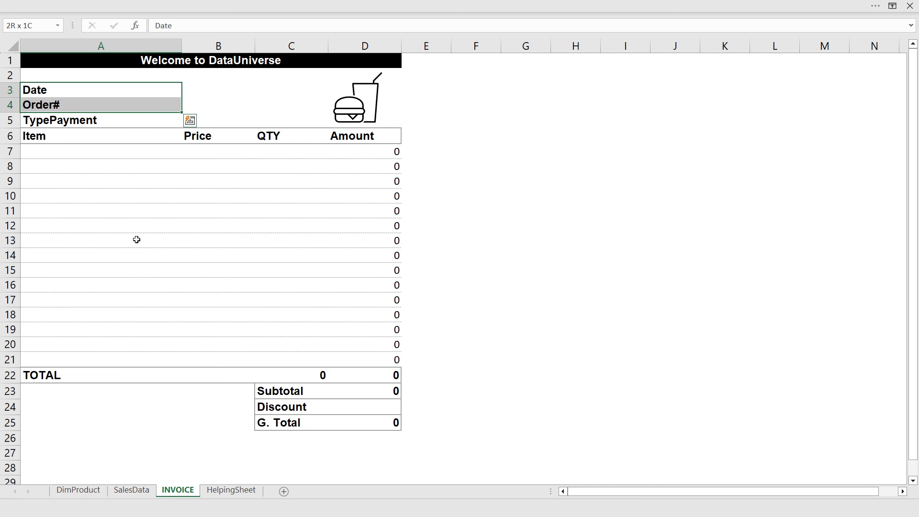
pyautogui.hotkey('shift', 'Down')
pyautogui.hotkey('ctrl', 'c')
pyautogui.hotkey('ctrl', 'pageup')
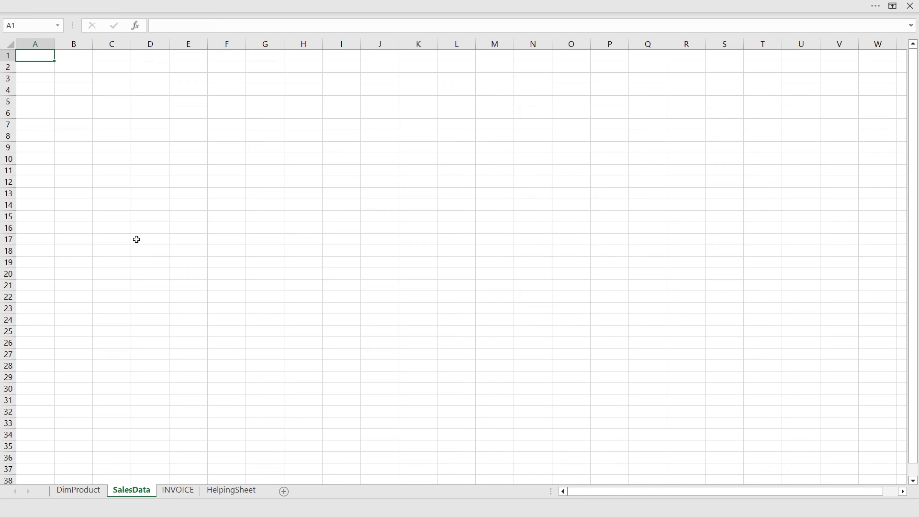
pyautogui.hotkey('ctrl', 'alt', 'v')
pyautogui.press('v')
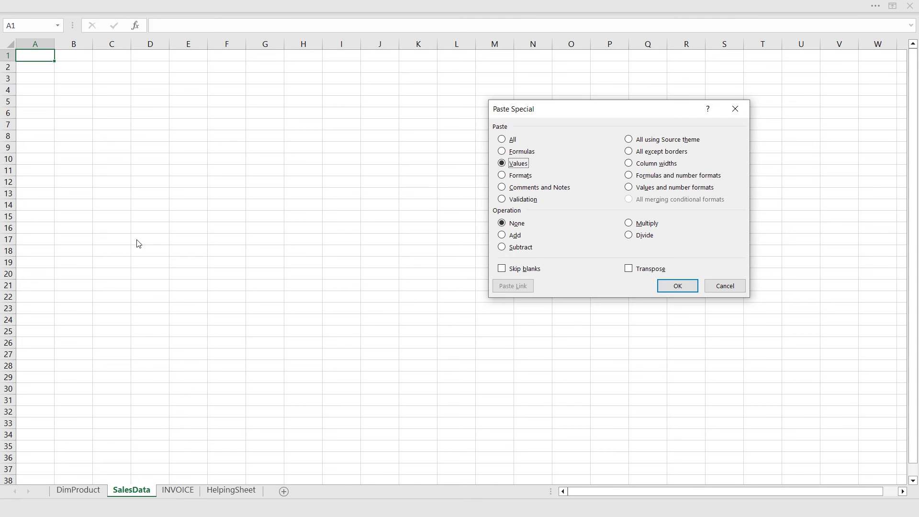
pyautogui.press('e')
pyautogui.press('Return')
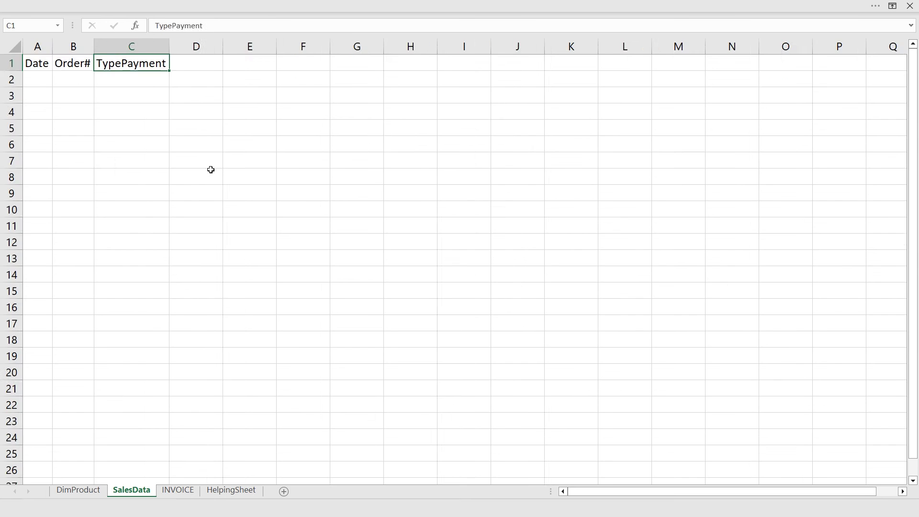
# Copy the Subtotal, Discount and G. Total labels from INVOICE C23:C25 into SalesData D1:F1 as transposed values.
pyautogui.hotkey('ctrl', 'pagedown')
pyautogui.press('Down')
pyautogui.press('Down')
pyautogui.moveTo(299, 391); pyautogui.dragTo(556, 370)
pyautogui.press('Down')
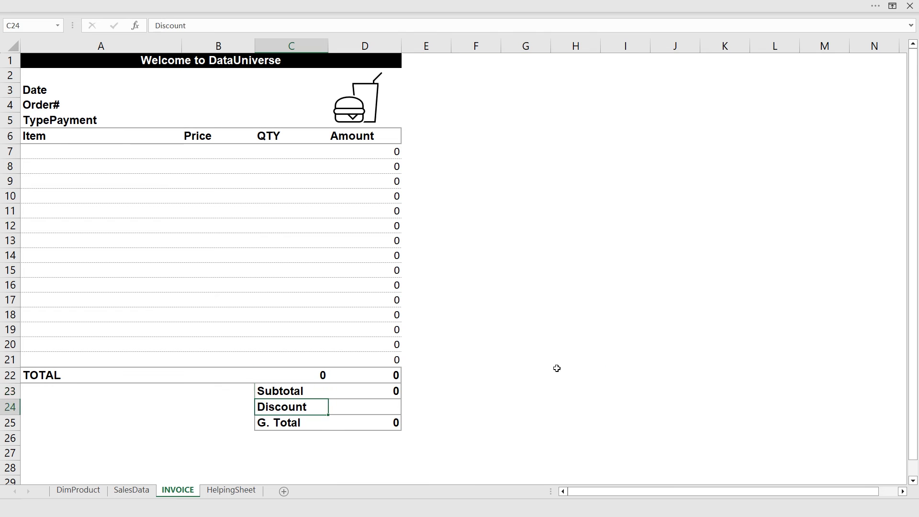
pyautogui.press('Up')
pyautogui.hotkey('shift', 'Down')
pyautogui.hotkey('shift', 'Down')
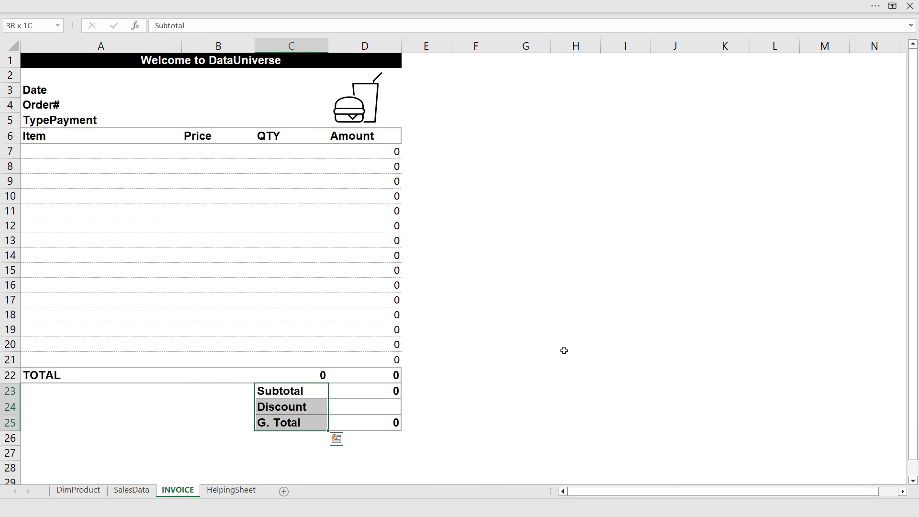
pyautogui.hotkey('ctrl', 'c')
pyautogui.hotkey('ctrl', 'pageup')
pyautogui.press('Right')
pyautogui.press('Right')
pyautogui.press('Right')
pyautogui.hotkey('ctrl', 'alt', 'v')
pyautogui.press('v')
pyautogui.press('e')
pyautogui.press('Return')
# Autofit the SalesData header columns, and give columns A to F one equal width that fits TypePayment.
pyautogui.hotkey('alt', 'h')
pyautogui.press('o')
pyautogui.press('i')
pyautogui.moveTo(37, 47); pyautogui.dragTo(290, 47)
pyautogui.moveTo(313, 48); pyautogui.dragTo(358, 53)
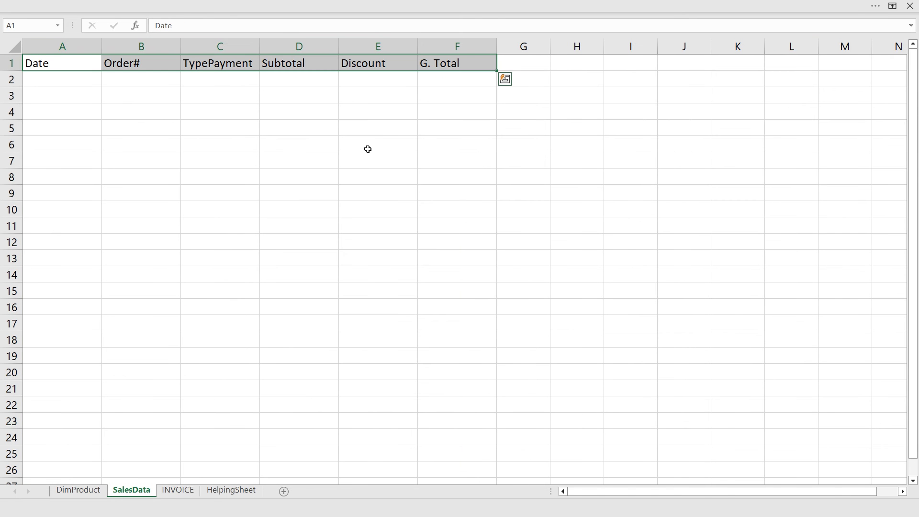
# Fill the whole SalesData sheet with the lightest grey shade of white.
pyautogui.hotkey('ctrl', 'a')
pyautogui.click(205, 72)
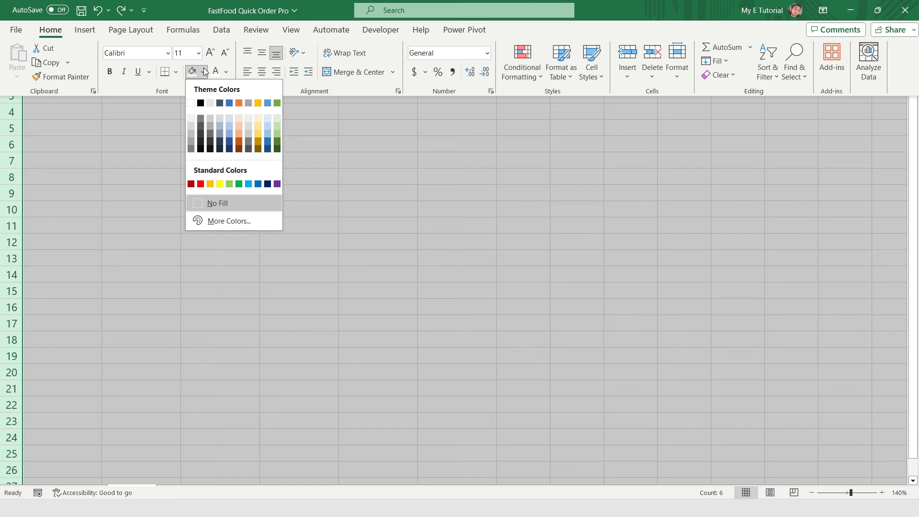
pyautogui.click(191, 119)
pyautogui.click(234, 130)
# Fill A2:F2, directly below the SalesData headers, with a darker grey shade of white.
pyautogui.hotkey('ctrl', 'Home')
pyautogui.press('Down')
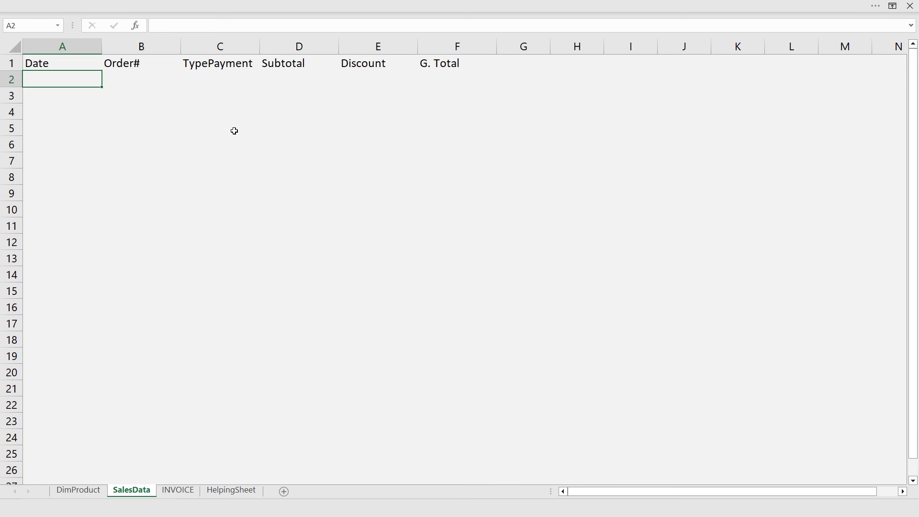
pyautogui.hotkey('shift', 'Right')
pyautogui.hotkey('shift', 'Right')
pyautogui.hotkey('shift', 'Right')
pyautogui.hotkey('shift', 'Right')
pyautogui.hotkey('shift', 'Right')
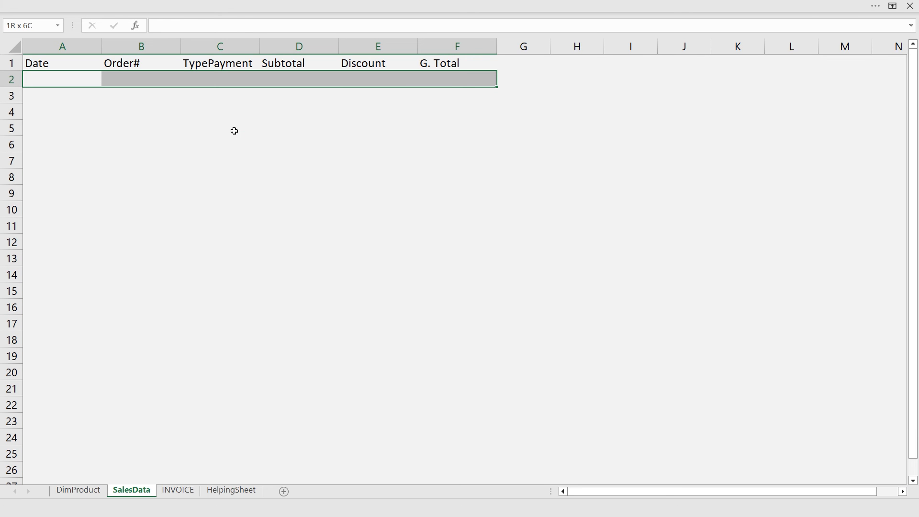
pyautogui.click(225, 6)
pyautogui.click(204, 72)
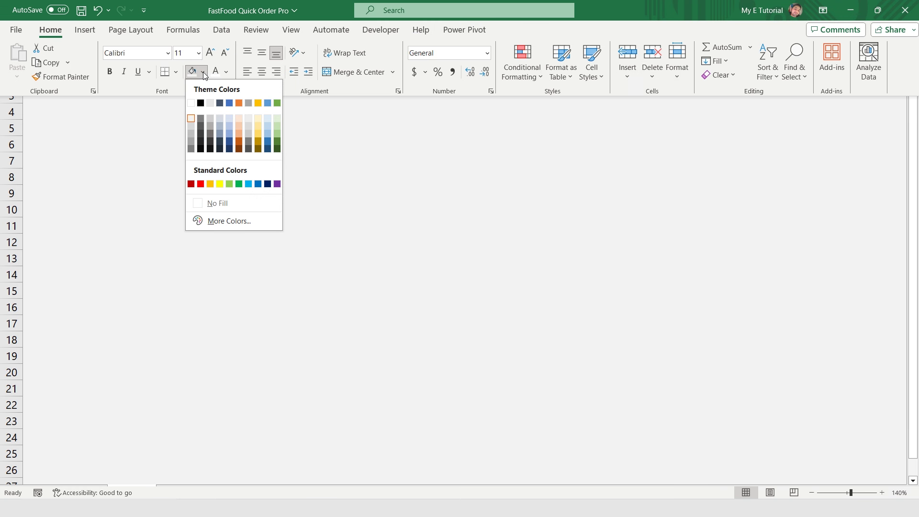
pyautogui.click(190, 131)
# Paste only the formats of A2:F3 over columns A to F from row 4 down past row 238 for alternating row banding.
pyautogui.moveTo(79, 81); pyautogui.dragTo(152, 133)
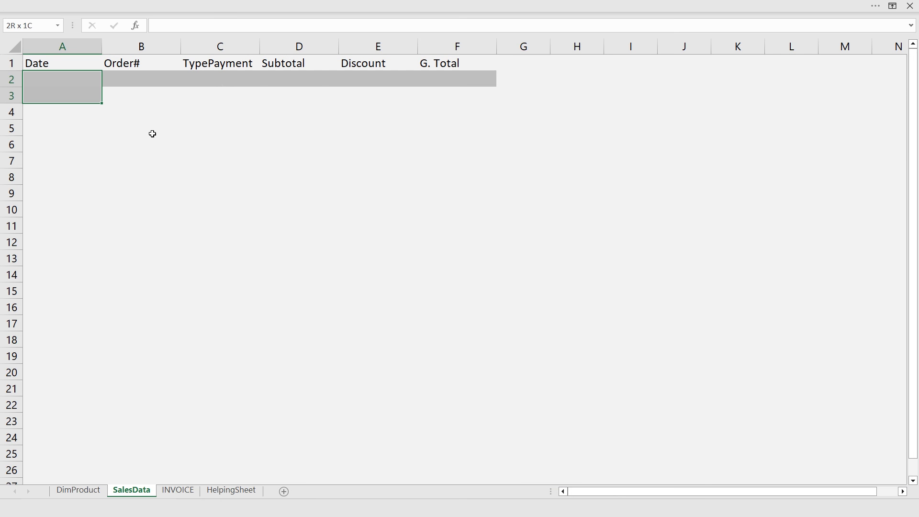
pyautogui.hotkey('shift', 'Right')
pyautogui.hotkey('shift', 'Right')
pyautogui.hotkey('shift', 'Right')
pyautogui.hotkey('shift', 'Right')
pyautogui.hotkey('shift', 'Right')
pyautogui.hotkey('shift', 'Right')
pyautogui.hotkey('shift', 'Left')
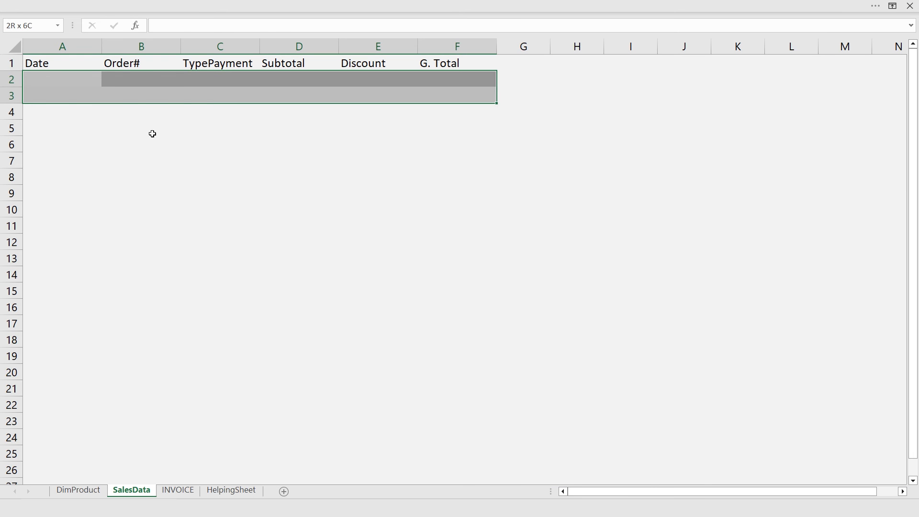
pyautogui.hotkey('ctrl', 'c')
pyautogui.press('Down')
pyautogui.press('Down')
pyautogui.hotkey('shift', 'Right')
pyautogui.hotkey('shift', 'Right')
pyautogui.hotkey('shift', 'Right')
pyautogui.hotkey('shift', 'Right')
pyautogui.hotkey('shift', 'Right')
pyautogui.hotkey('shift', 'Down')
pyautogui.hotkey('shift', 'Down')
pyautogui.hotkey('shift', 'Down')
pyautogui.hotkey('shift', 'Down')
pyautogui.hotkey('shift', 'Down')
pyautogui.hotkey('shift', 'Down')
pyautogui.hotkey('shift', 'Down')
pyautogui.hotkey('shift', 'Down')
pyautogui.hotkey('shift', 'Down')
pyautogui.hotkey('shift', 'Down')
pyautogui.hotkey('shift', 'Down')
pyautogui.hotkey('shift', 'Down')
pyautogui.hotkey('shift', 'Down')
pyautogui.hotkey('shift', 'Down')
pyautogui.hotkey('shift', 'Down')
pyautogui.hotkey('shift', 'Down')
pyautogui.hotkey('shift', 'Down')
pyautogui.hotkey('shift', 'Down')
pyautogui.hotkey('shift', 'Down')
pyautogui.hotkey('shift', 'Down')
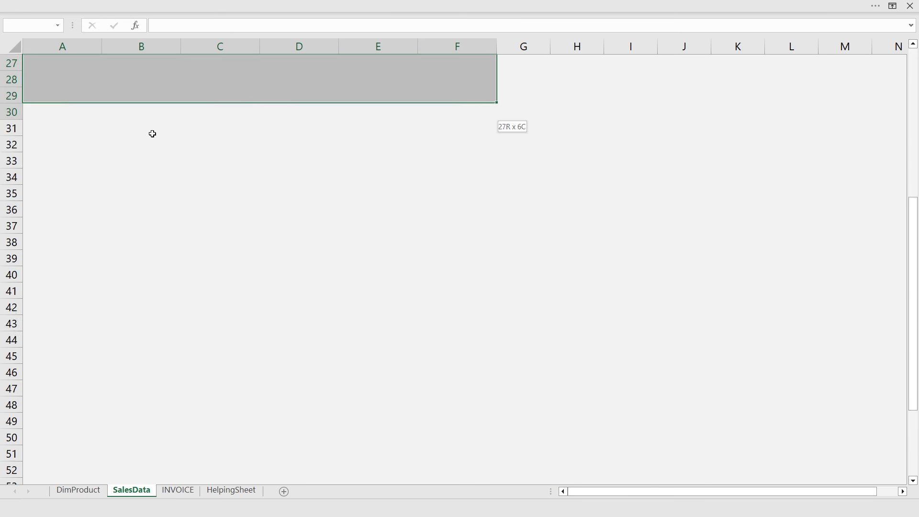
pyautogui.hotkey('shift', 'Down')
pyautogui.hotkey('shift', 'Down')
pyautogui.hotkey('shift', 'Down')
pyautogui.hotkey('shift', 'Down')
pyautogui.hotkey('shift', 'Down')
pyautogui.hotkey('shift', 'Down')
pyautogui.hotkey('shift', 'Down')
pyautogui.hotkey('shift', 'Down')
pyautogui.hotkey('shift', 'Down')
pyautogui.hotkey('shift', 'Down')
pyautogui.hotkey('shift', 'Down')
pyautogui.hotkey('shift', 'Down')
pyautogui.hotkey('shift', 'Down')
pyautogui.hotkey('shift', 'Down')
pyautogui.hotkey('shift', 'Down')
pyautogui.hotkey('shift', 'Down')
pyautogui.hotkey('shift', 'Down')
pyautogui.hotkey('shift', 'Down')
pyautogui.hotkey('shift', 'Down')
pyautogui.hotkey('shift', 'Down')
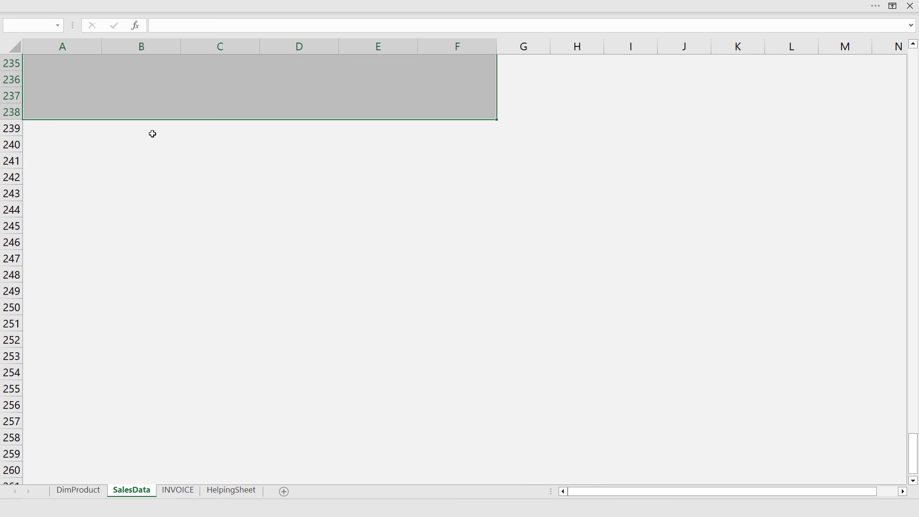
pyautogui.hotkey('ctrl', 'alt', 'v')
pyautogui.press('t')
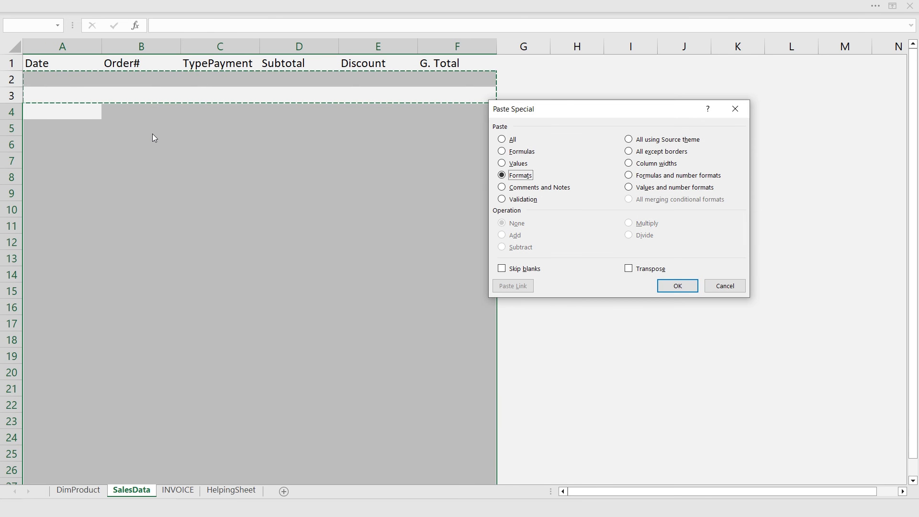
pyautogui.press('Return')
# Give the SalesData header row A1:F1 a black fill, white font colour and Arial font.
pyautogui.hotkey('ctrl', 'Home')
pyautogui.hotkey('shift', 'Right')
pyautogui.hotkey('shift', 'Right')
pyautogui.hotkey('shift', 'Right')
pyautogui.hotkey('shift', 'Right')
pyautogui.hotkey('shift', 'Right')
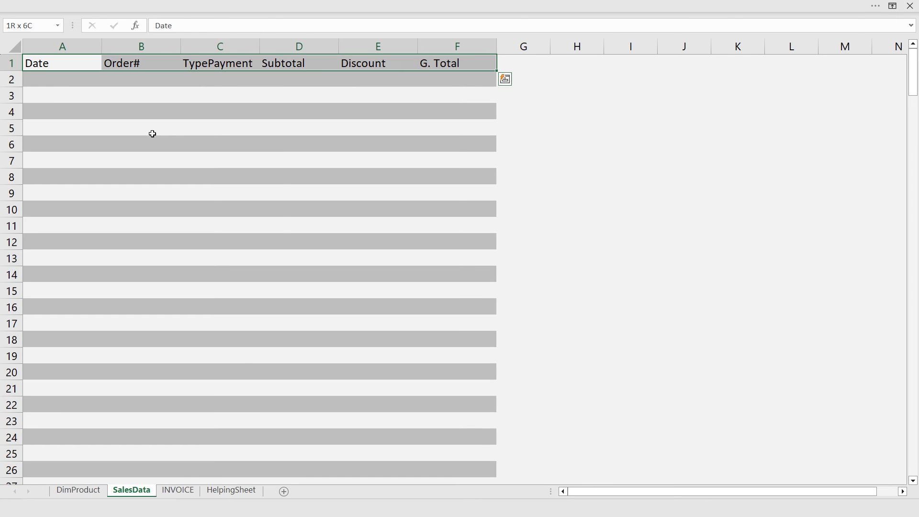
pyautogui.click(179, 4)
pyautogui.click(202, 73)
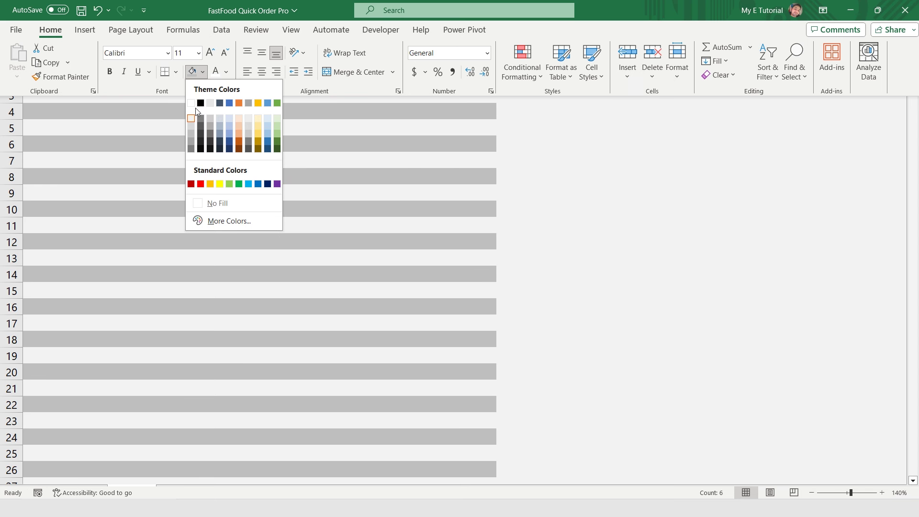
pyautogui.click(201, 103)
pyautogui.click(214, 71)
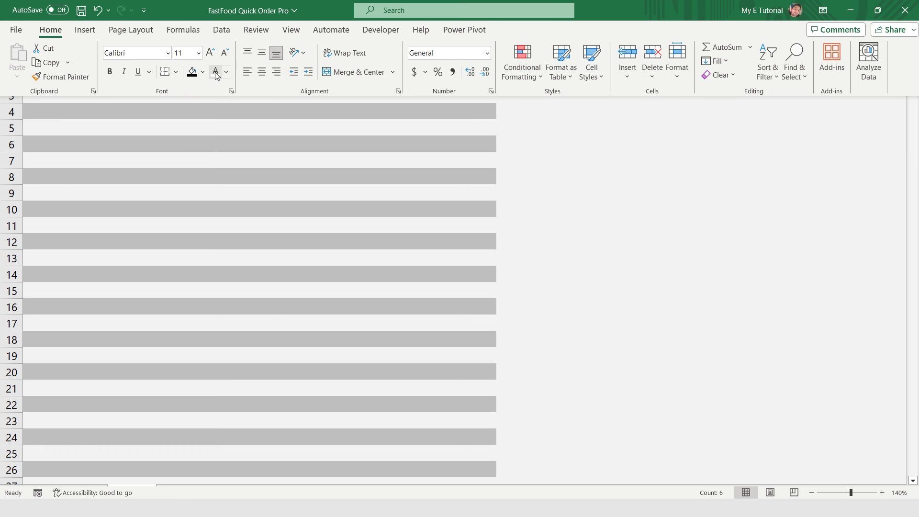
pyautogui.click(150, 50)
pyautogui.write('Arial')
pyautogui.press('Return')
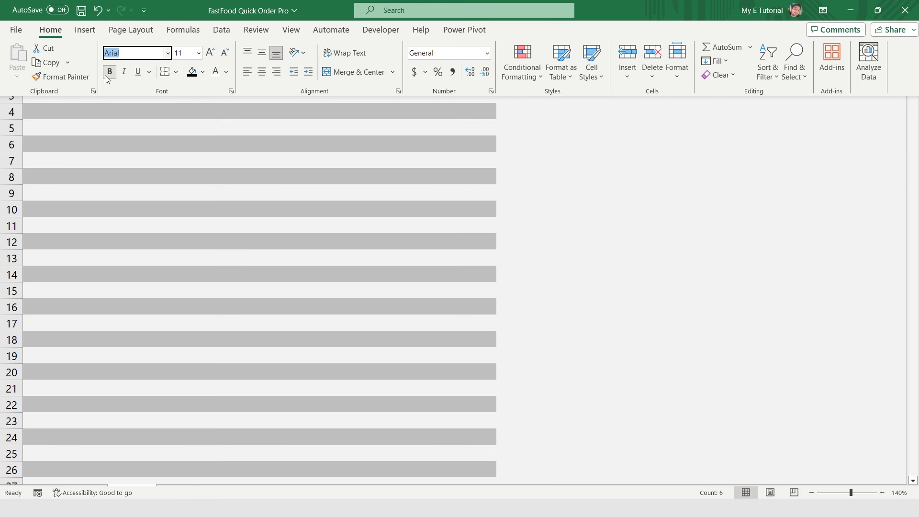
# Enter the formula =TODAY() in the Date cell B3 of the INVOICE sheet.
pyautogui.press('Return')
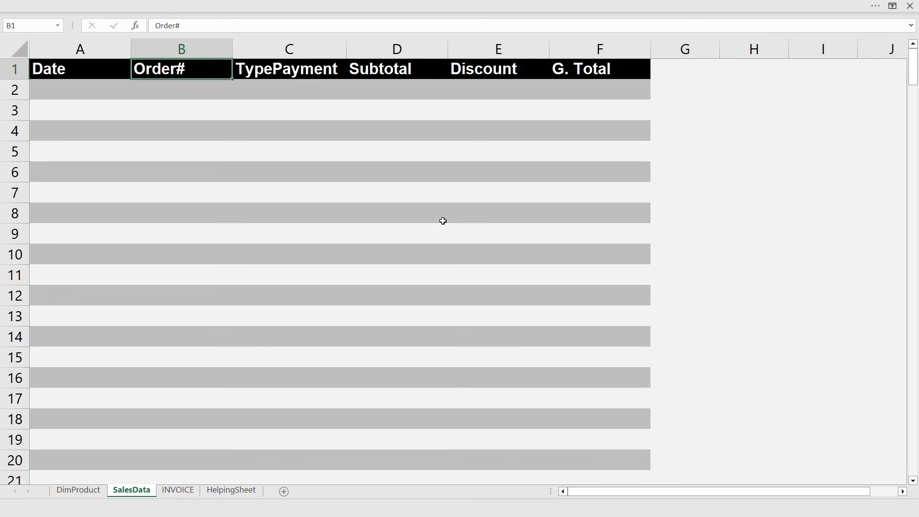
pyautogui.hotkey('ctrl', 'pagedown')
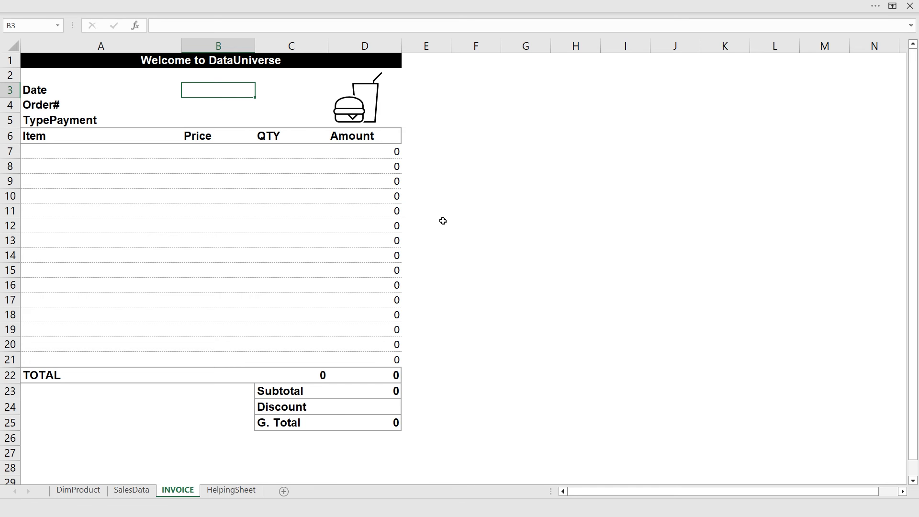
pyautogui.write('=TODAY()')
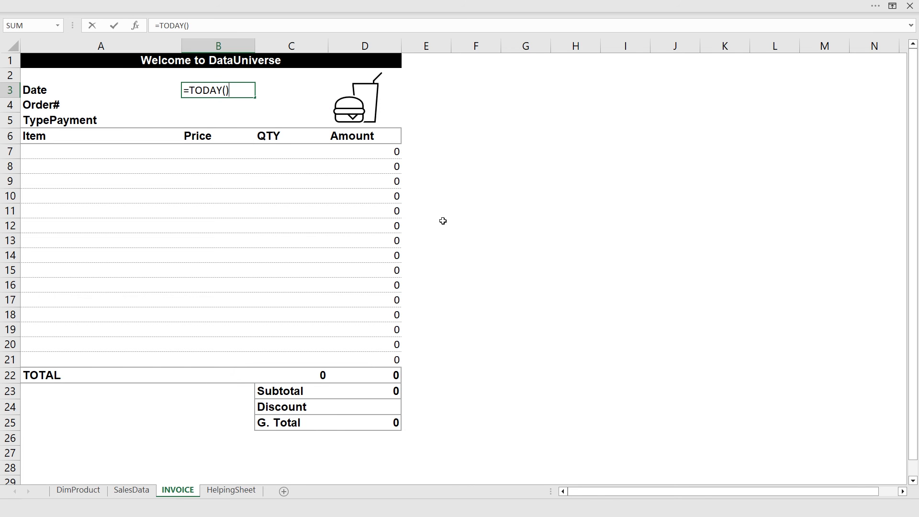
pyautogui.press('Return')
pyautogui.press('Up')
# Format the date in B3 with the day-month date type 14-Mar.
pyautogui.hotkey('ctrl', '1')
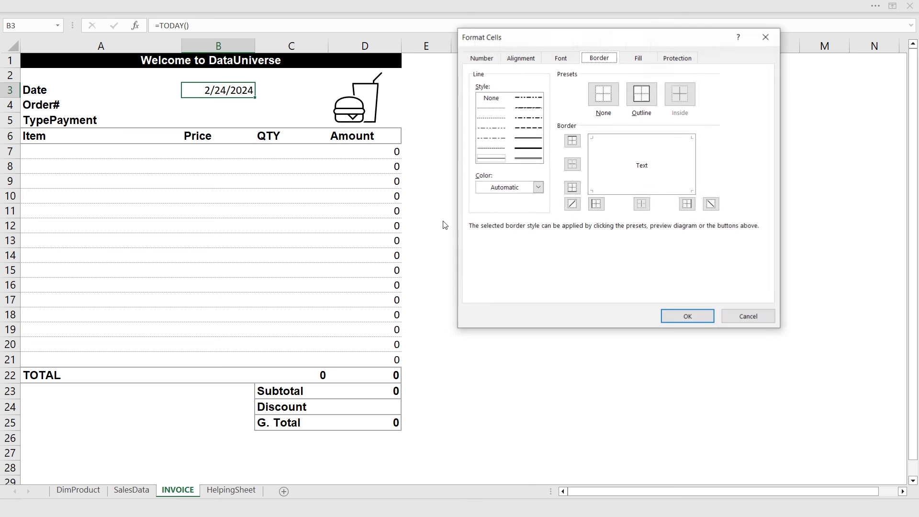
pyautogui.click(481, 58)
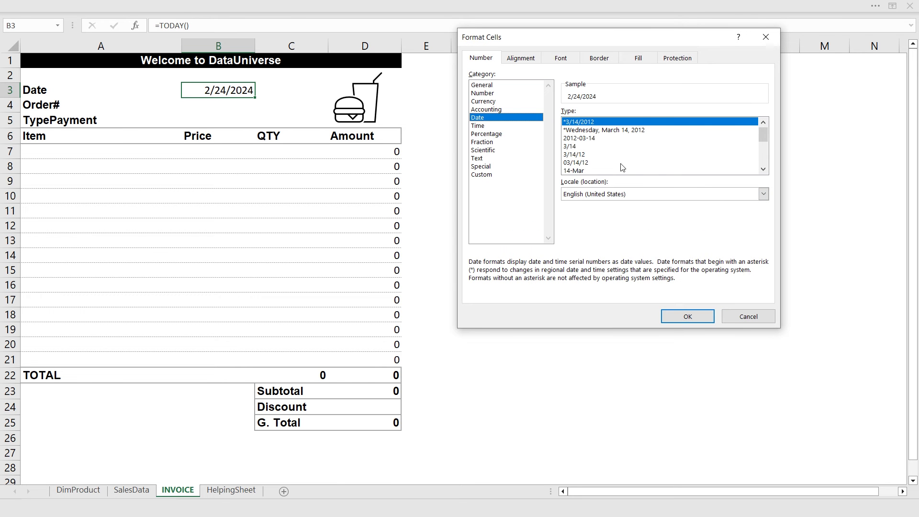
pyautogui.click(599, 171)
pyautogui.click(688, 317)
# Enter the formula =MAX(SalesData!B:B)+1 in the Order# cell B4 of the INVOICE sheet.
pyautogui.press('Down')
pyautogui.press('Left')
pyautogui.press('Right')
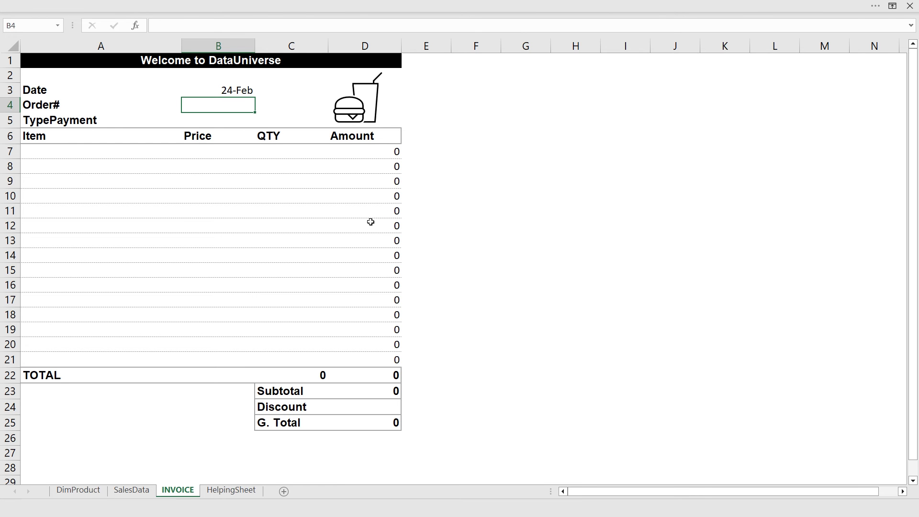
pyautogui.write('=MAX(')
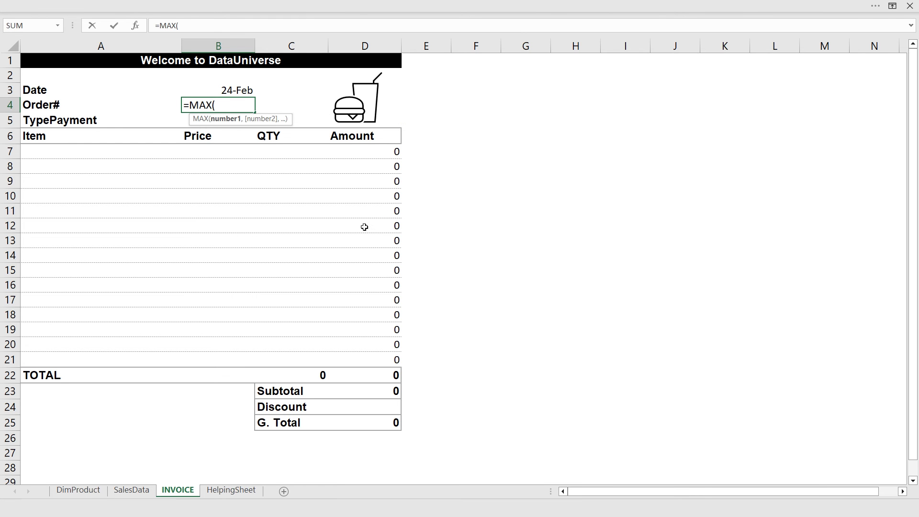
pyautogui.click(129, 490)
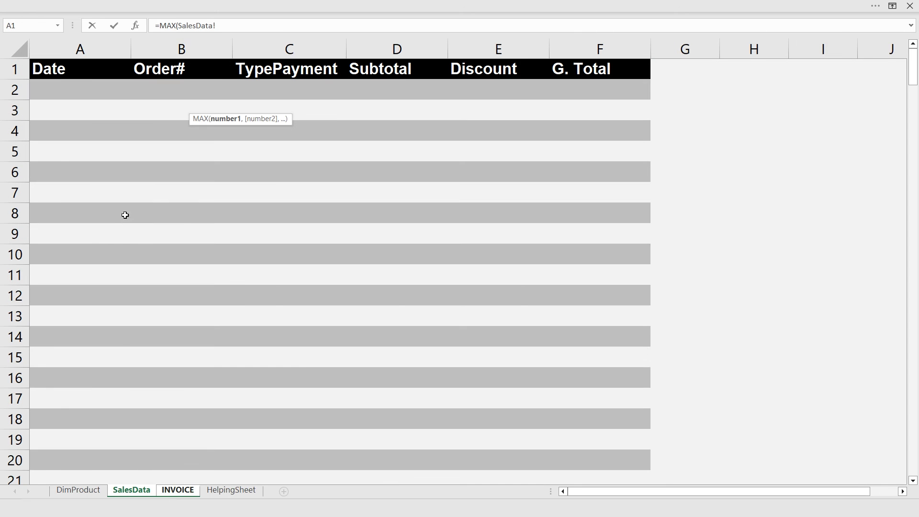
pyautogui.click(181, 49)
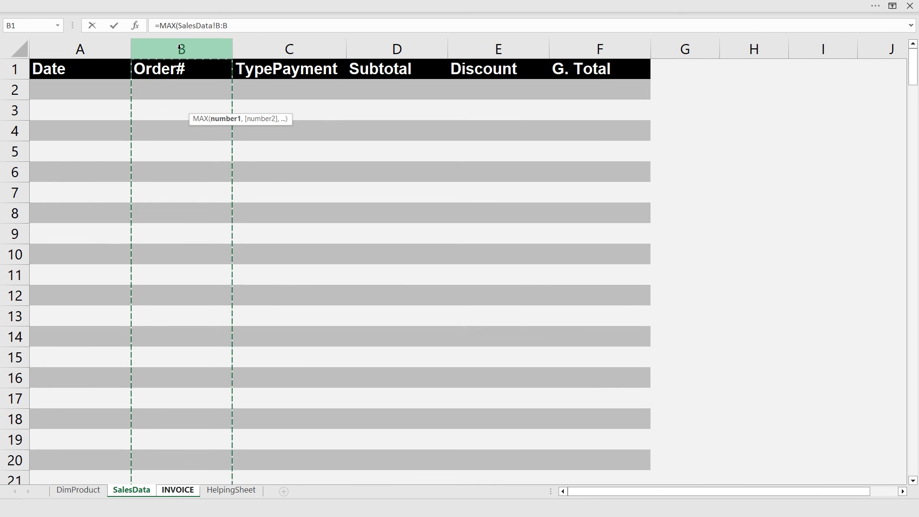
pyautogui.click(285, 29)
pyautogui.write(')')
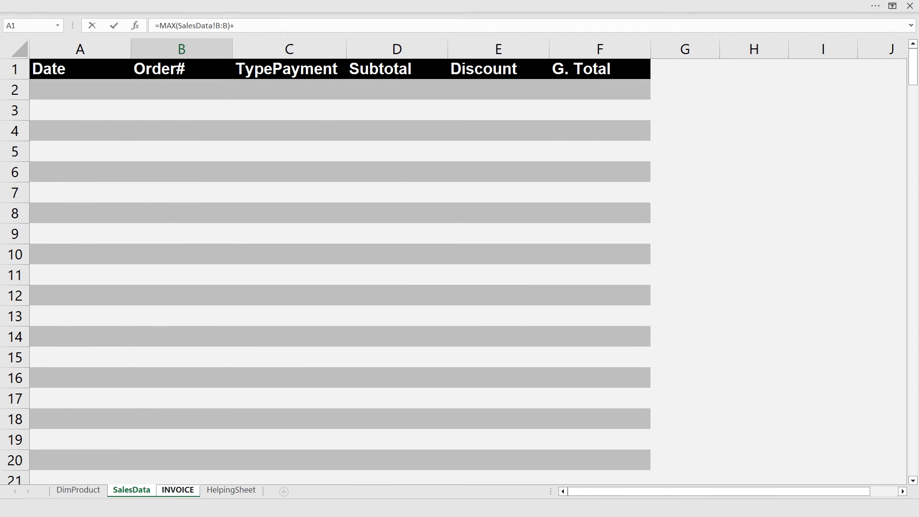
pyautogui.write('+1')
pyautogui.press('Return')
pyautogui.press('Up')
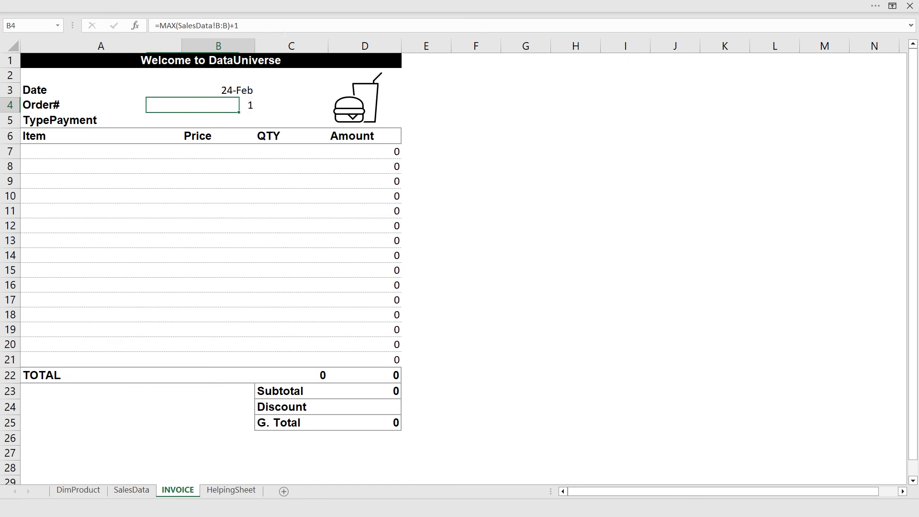
# Enter 1 in SalesData cell B2 and check the INVOICE Order# formula against the SalesData Order# column.
pyautogui.hotkey('ctrl', 'pageup')
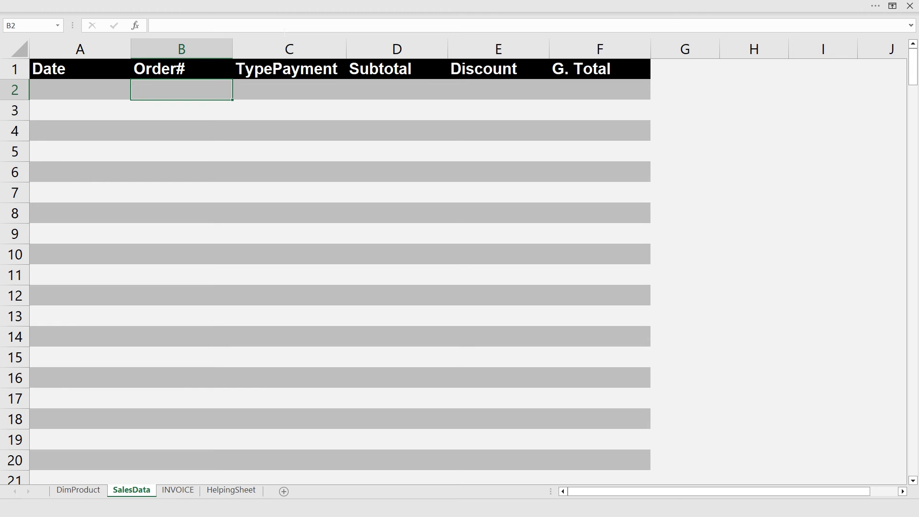
pyautogui.hotkey('ctrl', 'pagedown')
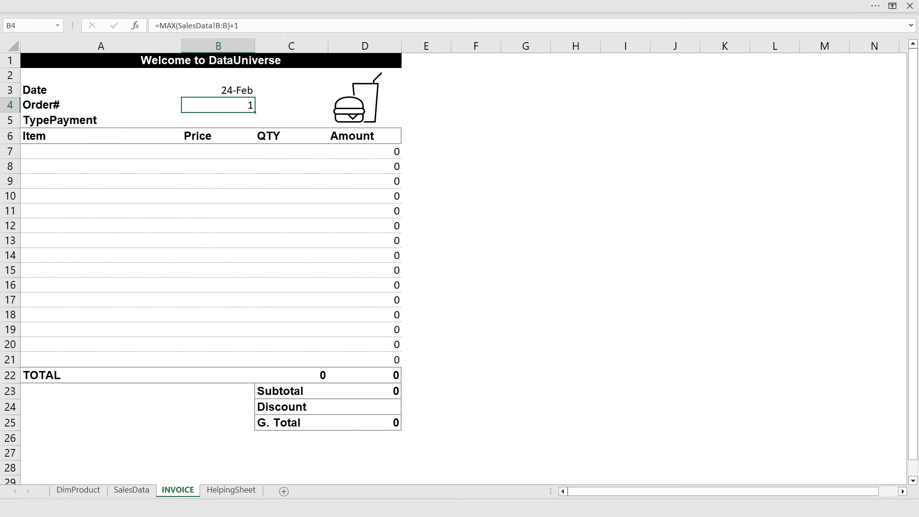
pyautogui.press('Left')
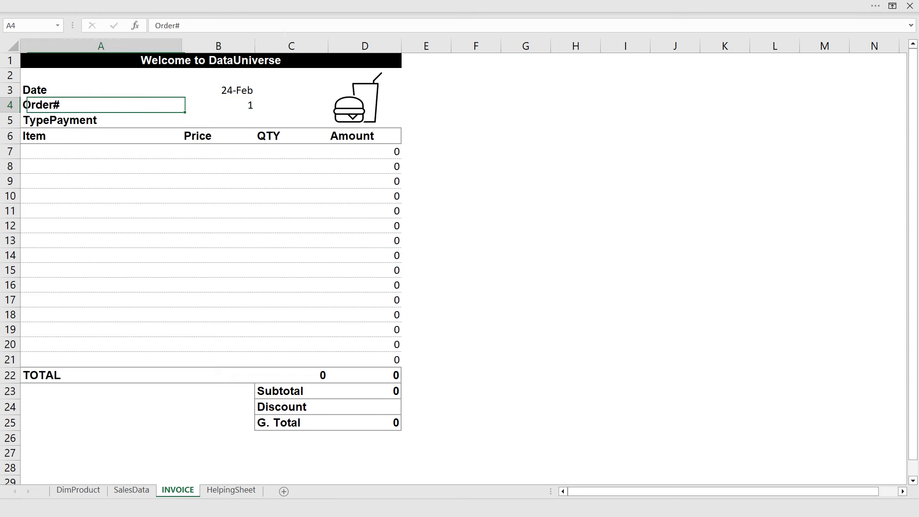
pyautogui.press('Right')
pyautogui.hotkey('ctrl', 'pageup')
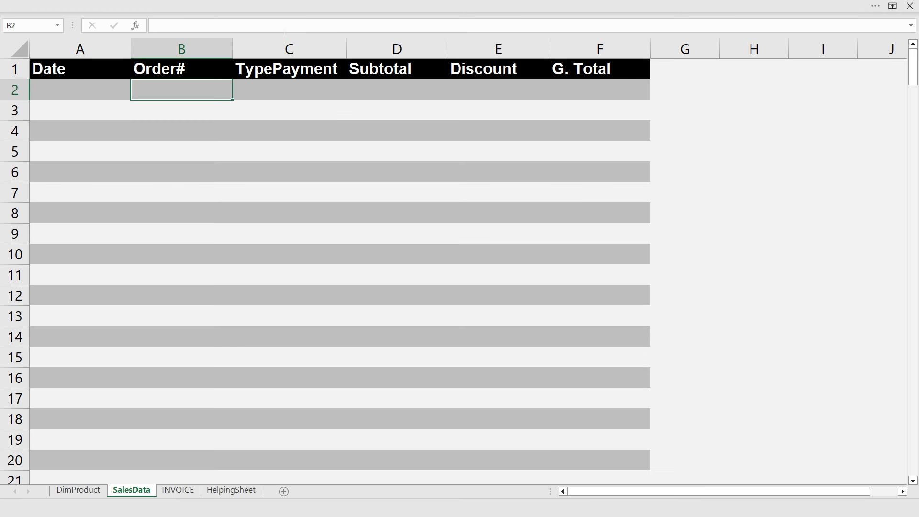
pyautogui.press('Down')
pyautogui.press('Up')
pyautogui.press('Left')
pyautogui.press('Right')
pyautogui.write('1')
pyautogui.press('Return')
pyautogui.press('Up')
pyautogui.hotkey('ctrl', 'pagedown')
pyautogui.press('Up')
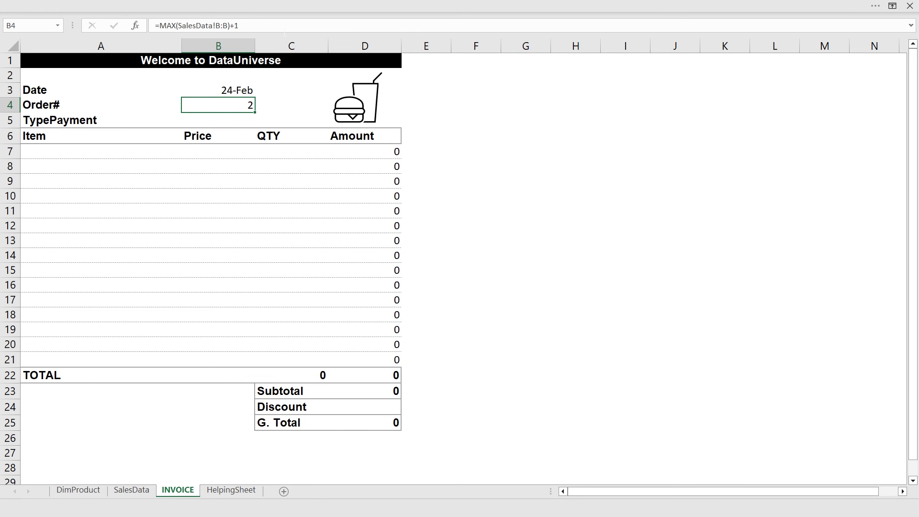
pyautogui.hotkey('ctrl', 'pageup')
pyautogui.press('Up')
pyautogui.hotkey('ctrl', 'shift', 'Down')
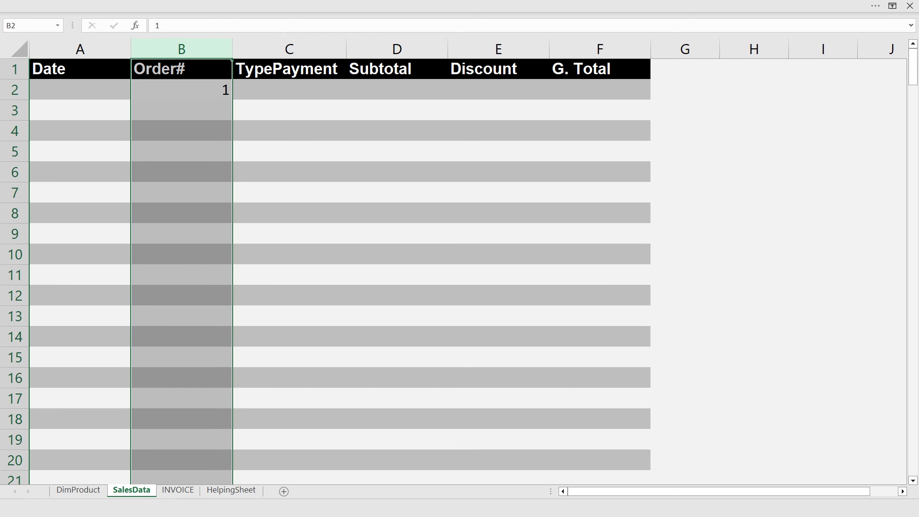
pyautogui.hotkey('ctrl', 'pagedown')
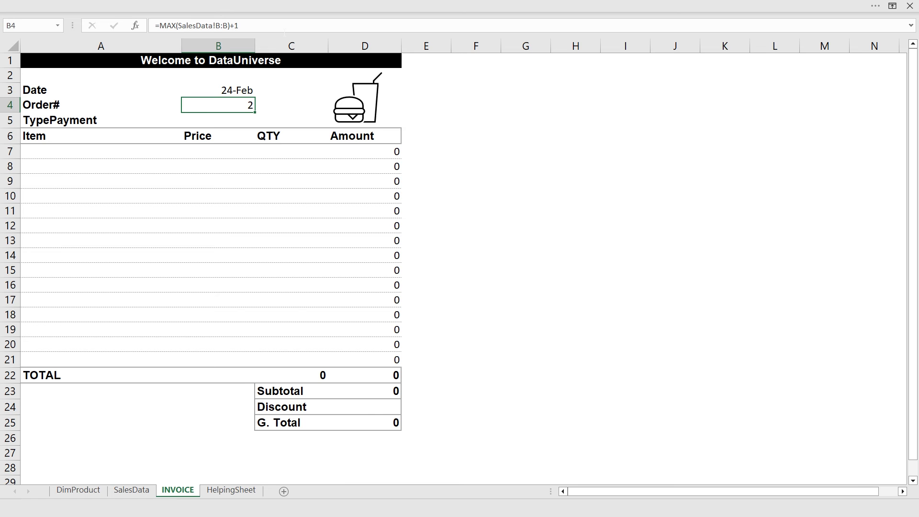
# List Cash, Debit Card, Credit Card and Online Payment in A2:A5 of HelpingSheet and autofit column A.
pyautogui.press('Down')
pyautogui.press('Left')
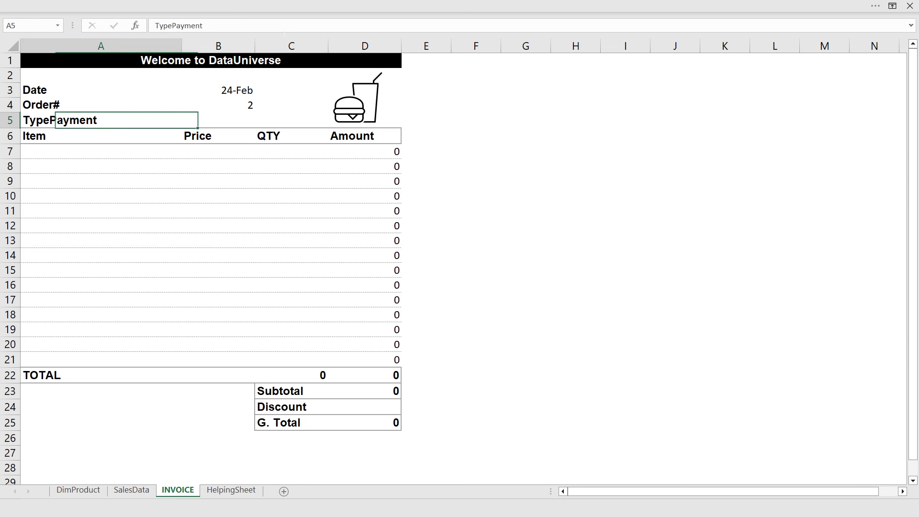
pyautogui.press('Right')
pyautogui.hotkey('ctrl', 'pagedown')
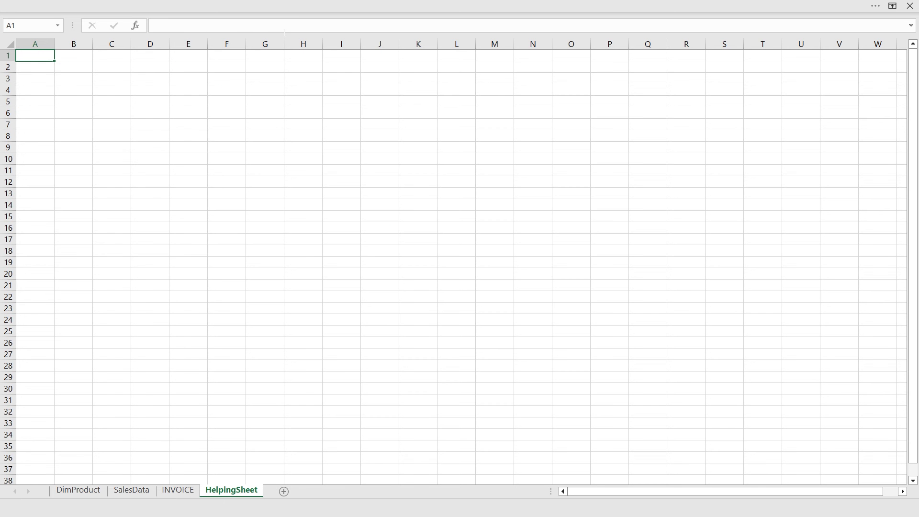
pyautogui.press('Down')
pyautogui.scroll(4, 175, 130)
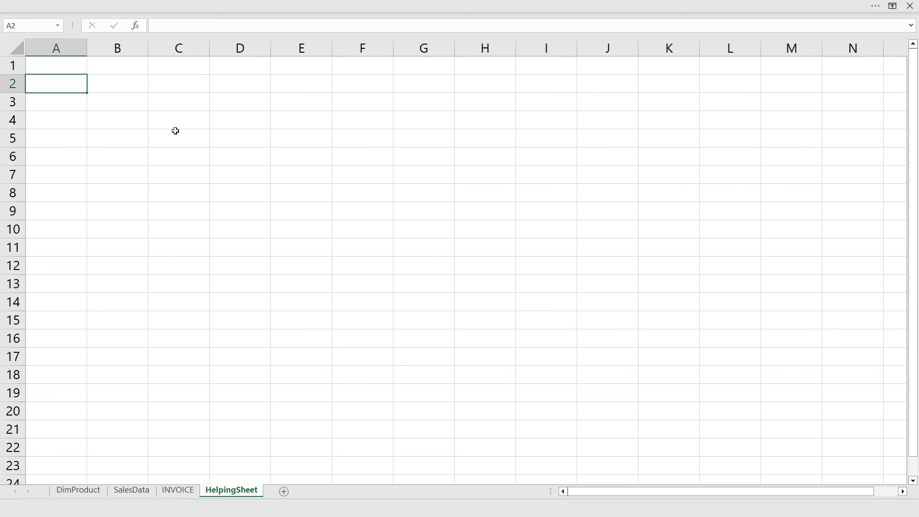
pyautogui.write('Cash')
pyautogui.press('Return')
pyautogui.write('Debit Card')
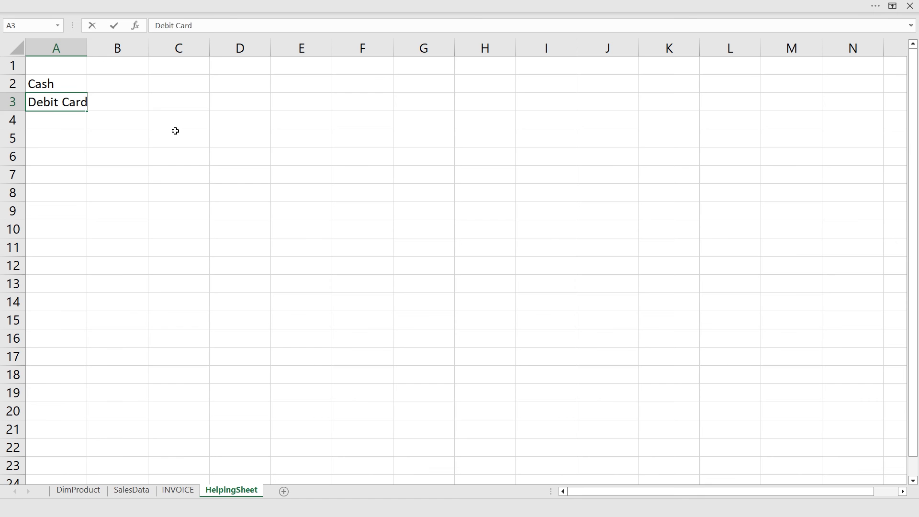
pyautogui.press('Return')
pyautogui.write('Credit Card')
pyautogui.press('Return')
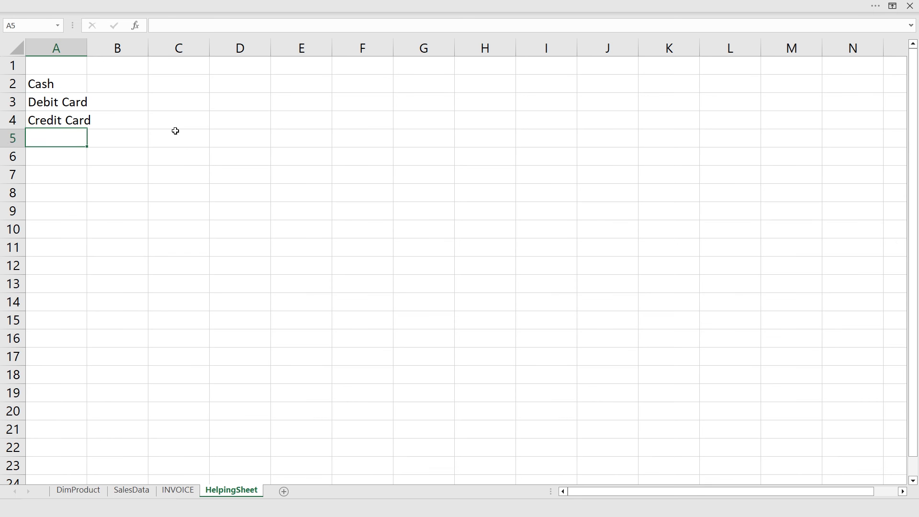
pyautogui.write('Online Payment')
pyautogui.press('Return')
pyautogui.doubleClick(86, 52)
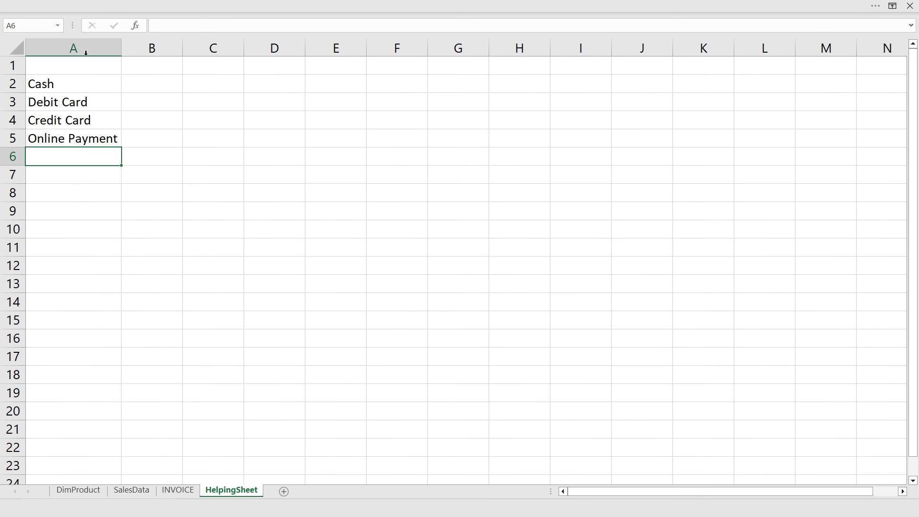
pyautogui.click(86, 54)
pyautogui.hotkey('ctrl', 'Home')
# Add list data validation to the TypePayment cell B5 on INVOICE with the source =HelpingSheet!$A$2:$A$5.
pyautogui.hotkey('ctrl', 'pageup')
pyautogui.click(229, 5)
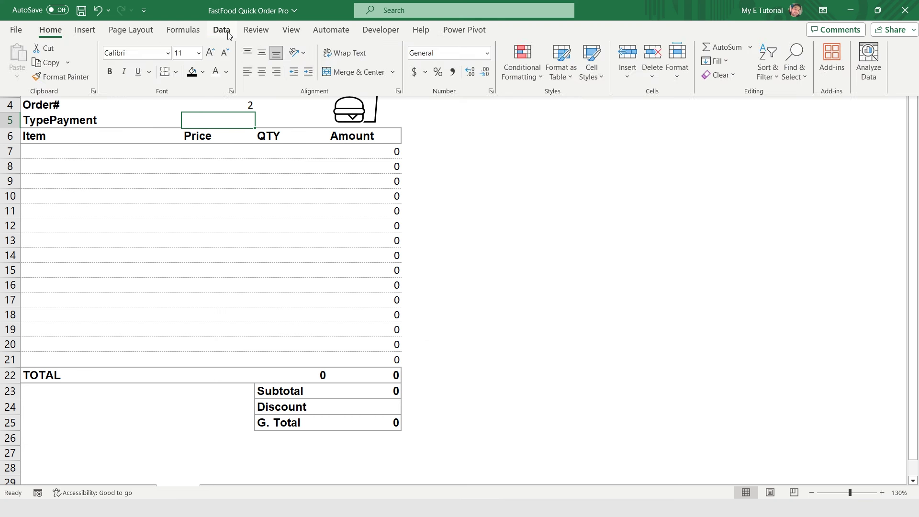
pyautogui.click(225, 32)
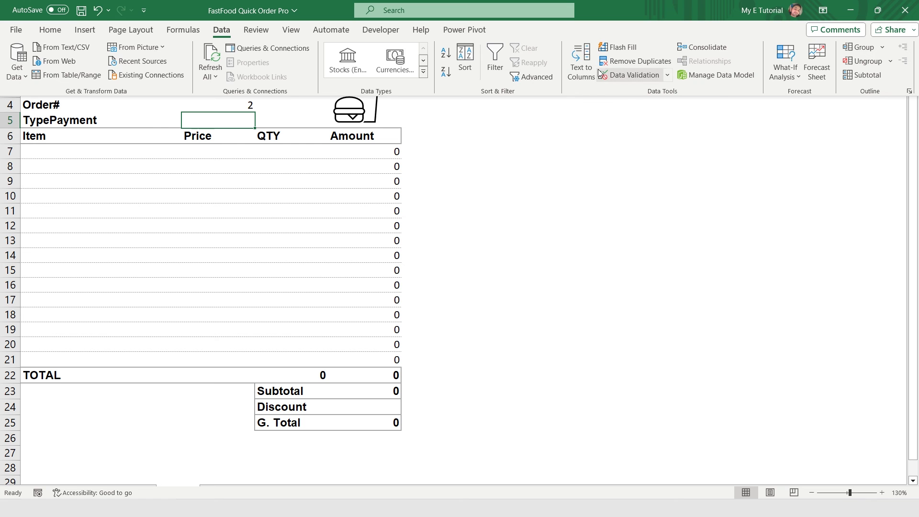
pyautogui.click(630, 76)
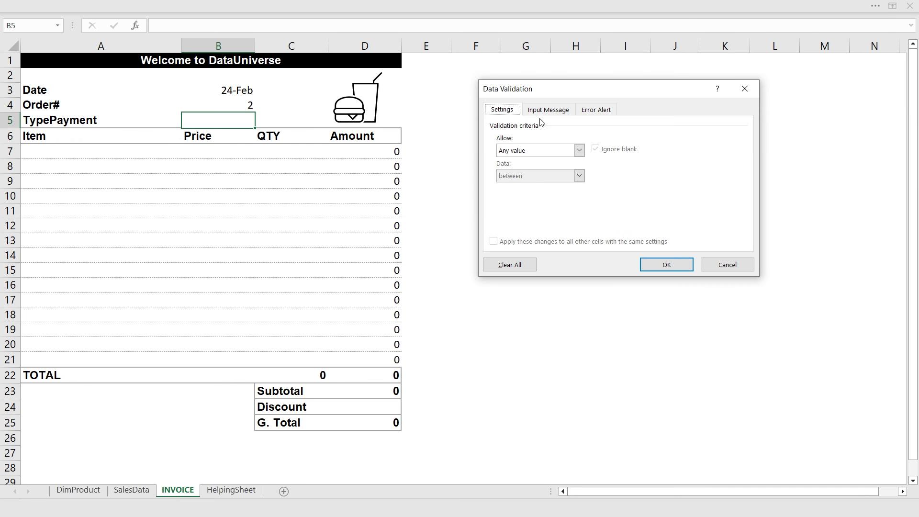
pyautogui.click(526, 154)
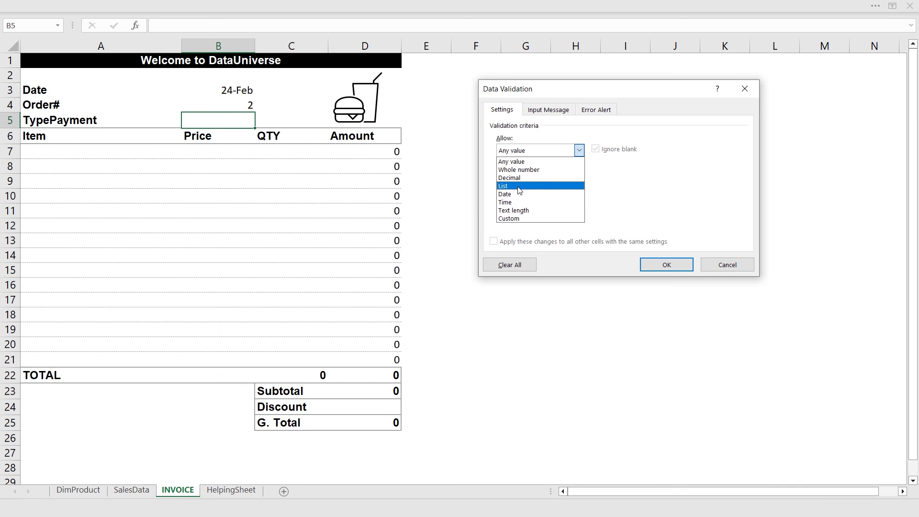
pyautogui.click(519, 191)
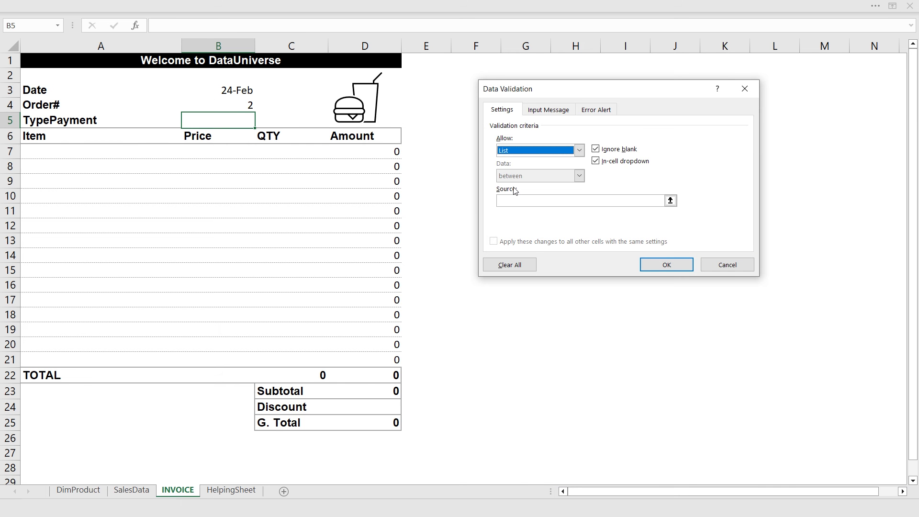
pyautogui.click(670, 201)
pyautogui.click(244, 493)
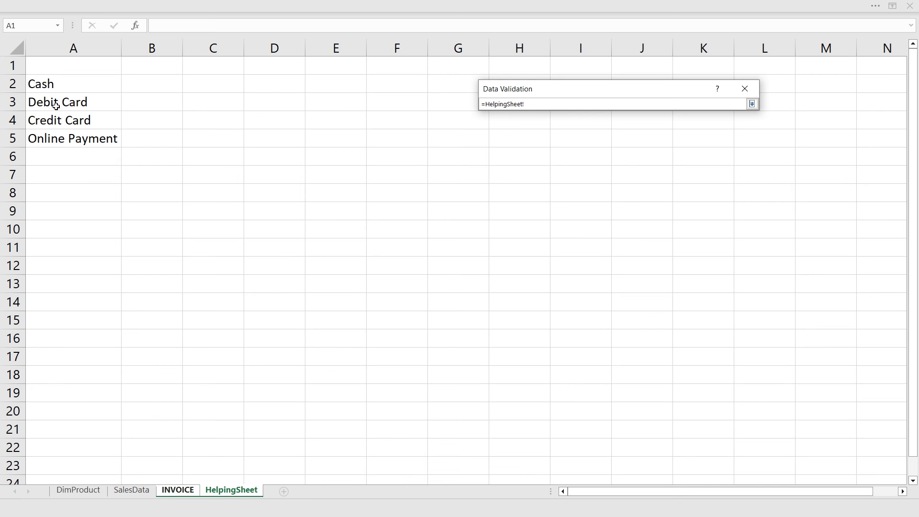
pyautogui.moveTo(57, 84); pyautogui.dragTo(52, 137)
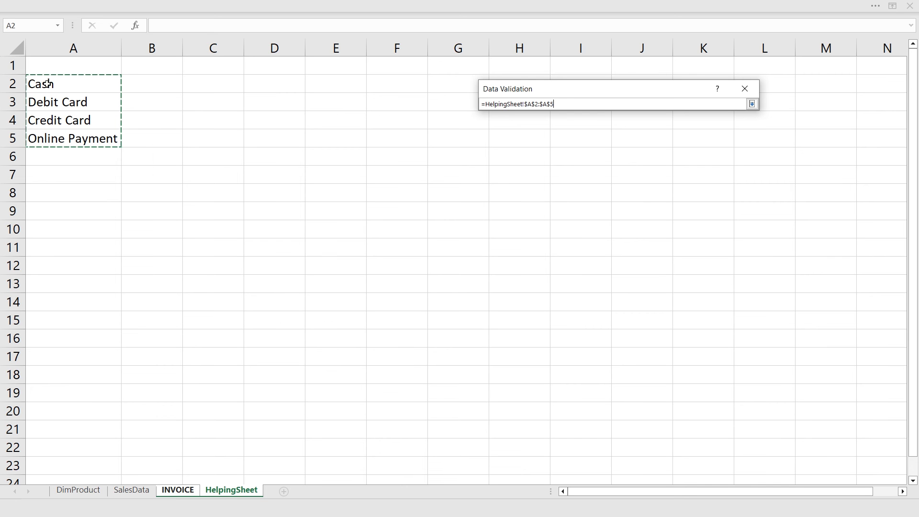
pyautogui.click(753, 104)
pyautogui.click(673, 271)
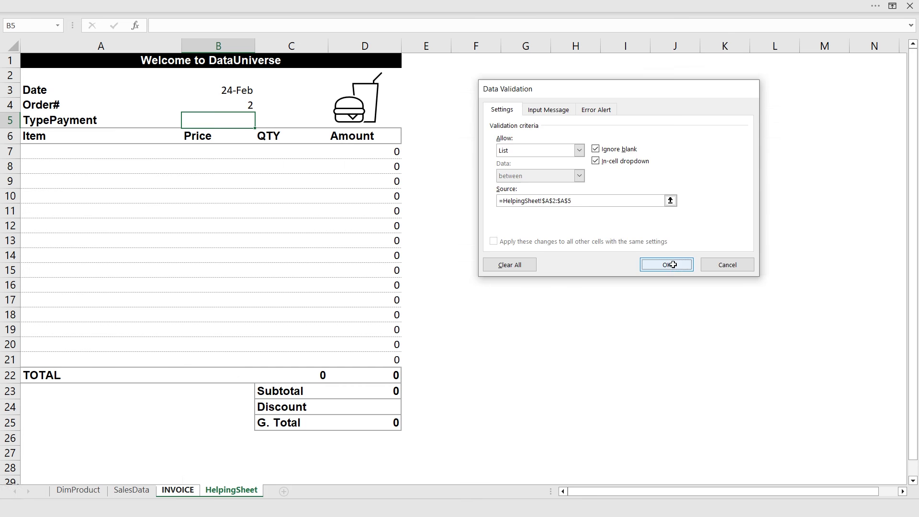
# Test the TypePayment dropdown in B5 with Debit Card and set it to Cash.
pyautogui.hotkey('alt', 'Down')
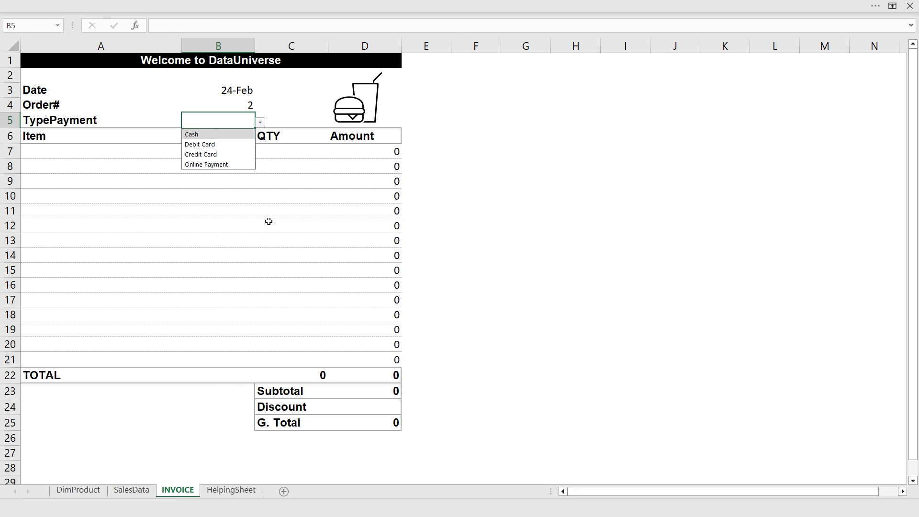
pyautogui.press('Down')
pyautogui.press('Return')
pyautogui.press('Up')
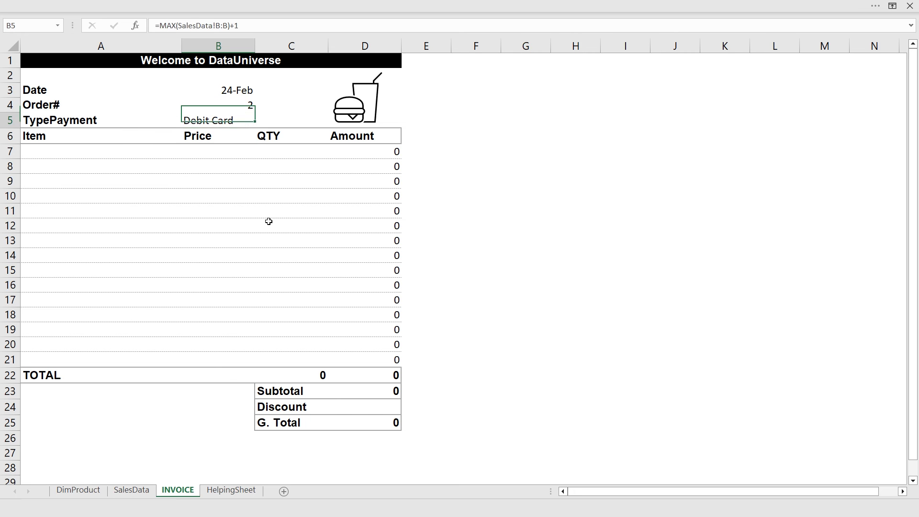
pyautogui.press('Down')
pyautogui.hotkey('shift', 'Down')
pyautogui.hotkey('shift', 'Down')
pyautogui.hotkey('shift', 'Down')
pyautogui.hotkey('shift', 'Down')
pyautogui.hotkey('shift', 'Down')
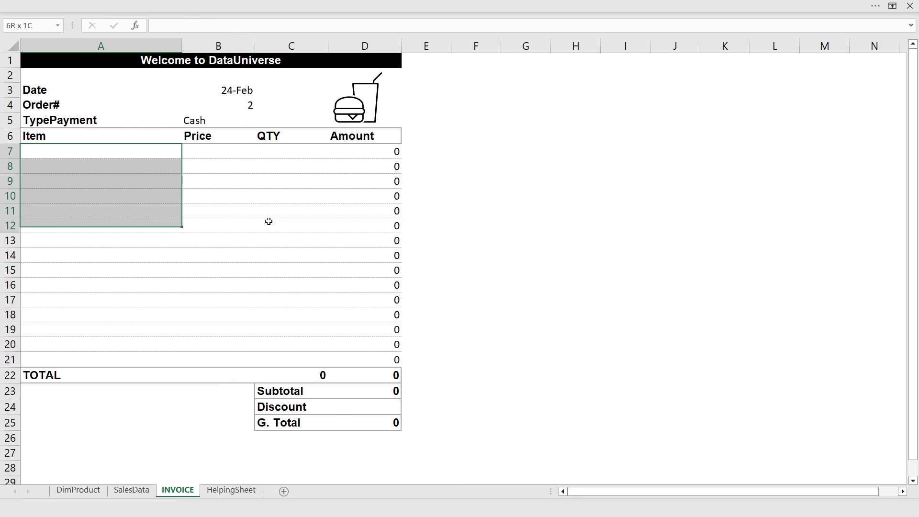
pyautogui.hotkey('shift', 'Down')
pyautogui.hotkey('shift', 'Down')
pyautogui.hotkey('shift', 'Down')
pyautogui.hotkey('shift', 'Down')
pyautogui.hotkey('shift', 'Down')
pyautogui.hotkey('shift', 'Down')
pyautogui.hotkey('shift', 'Down')
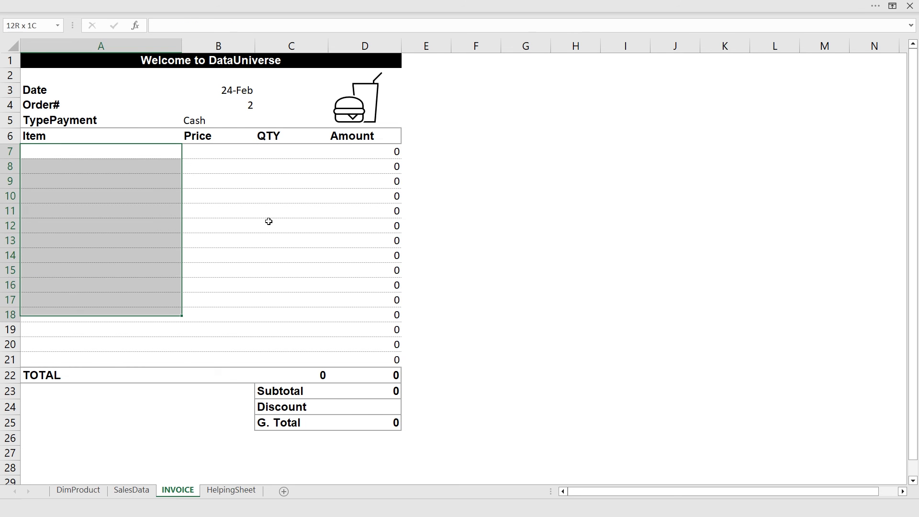
pyautogui.press('Up')
pyautogui.press('Down')
pyautogui.hotkey('alt', 'Down')
pyautogui.press('Escape')
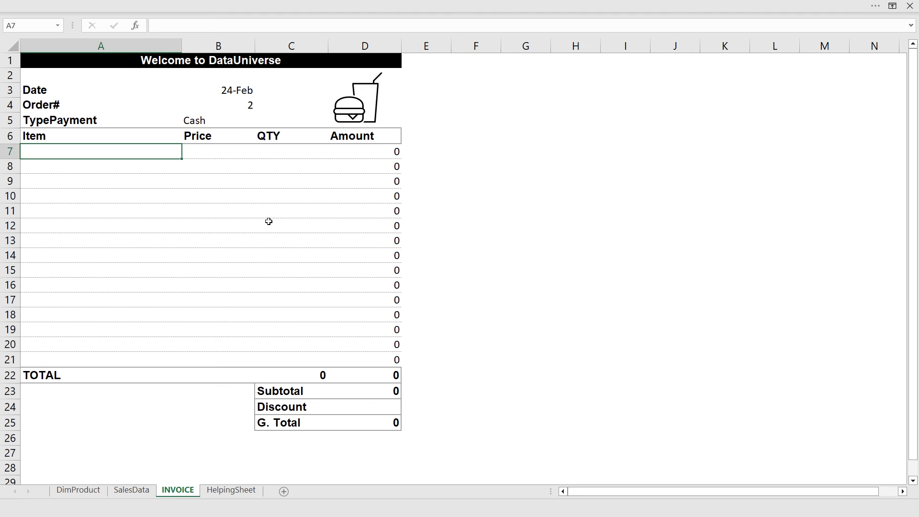
# Set the data validation of the Item cells A7:A21 on INVOICE to allow a List.
pyautogui.press('Up')
pyautogui.press('Up')
pyautogui.press('Down')
pyautogui.press('Down')
pyautogui.hotkey('shift', 'Down')
pyautogui.hotkey('shift', 'Down')
pyautogui.hotkey('shift', 'Down')
pyautogui.hotkey('shift', 'Down')
pyautogui.hotkey('shift', 'Down')
pyautogui.hotkey('shift', 'Down')
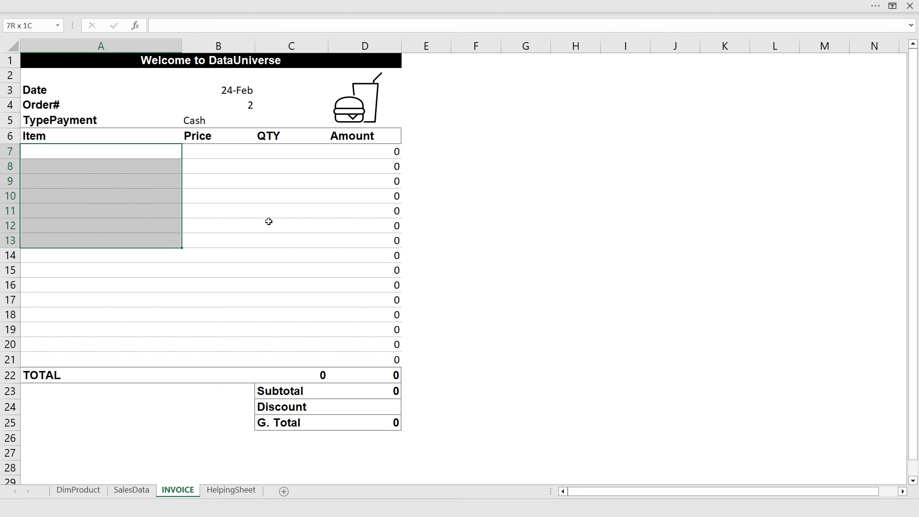
pyautogui.hotkey('shift', 'Down')
pyautogui.hotkey('shift', 'Down')
pyautogui.hotkey('shift', 'Down')
pyautogui.hotkey('shift', 'Down')
pyautogui.hotkey('shift', 'Down')
pyautogui.hotkey('shift', 'Down')
pyautogui.hotkey('shift', 'Down')
pyautogui.hotkey('shift', 'Down')
pyautogui.click(324, 5)
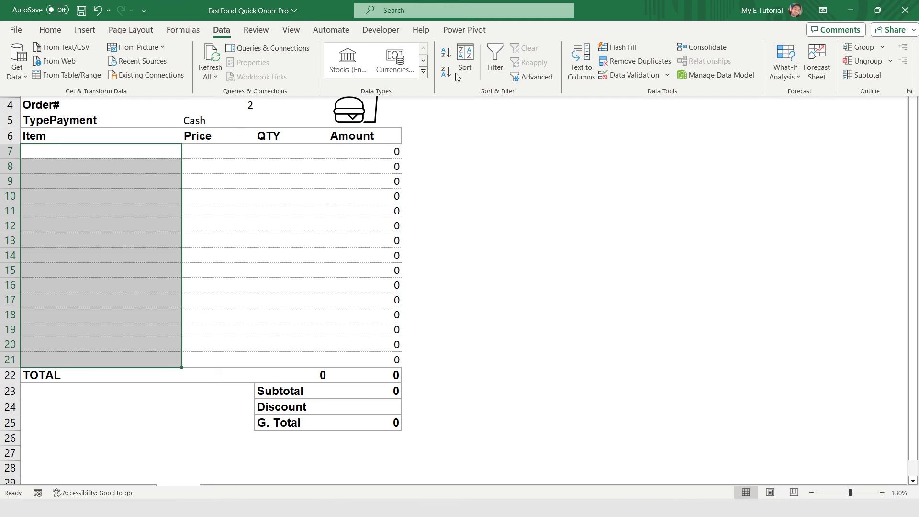
pyautogui.click(630, 75)
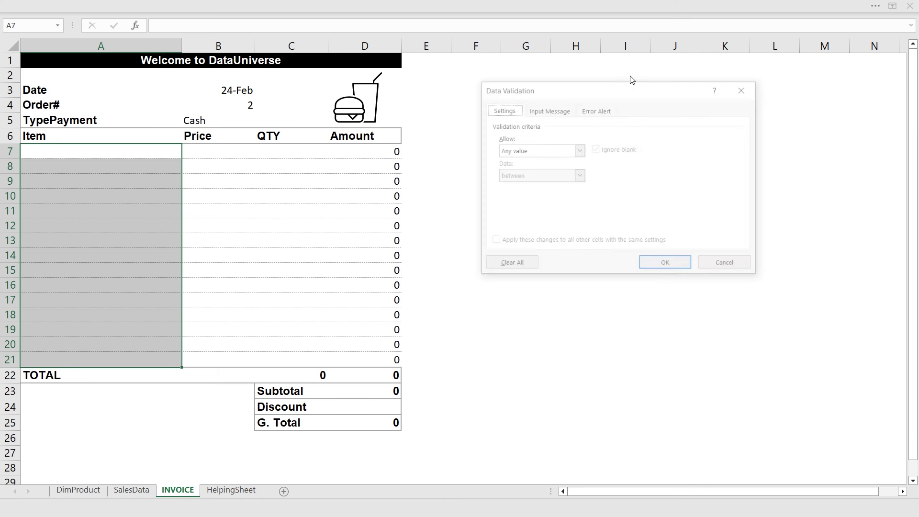
pyautogui.click(563, 153)
pyautogui.click(515, 187)
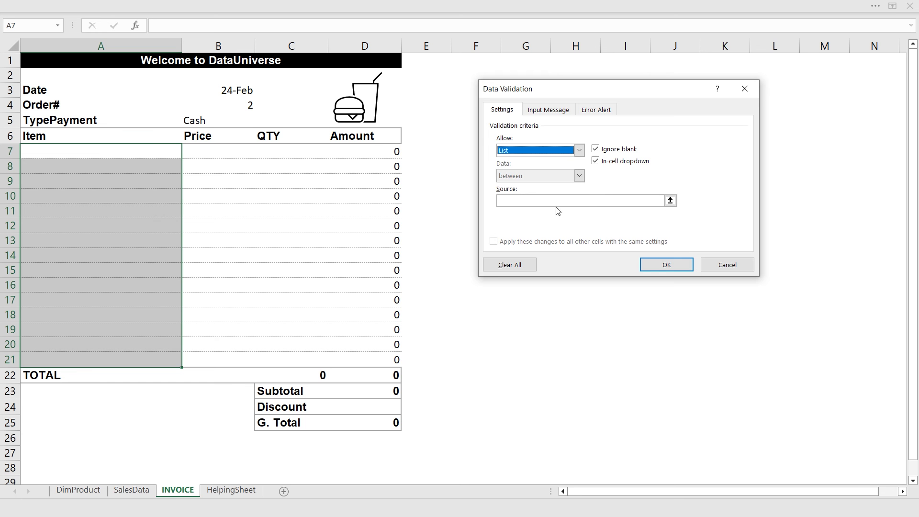
# Use the DimProduct product name column, =DimProduct!$B:$B, as the list source and apply the validation.
pyautogui.click(670, 200)
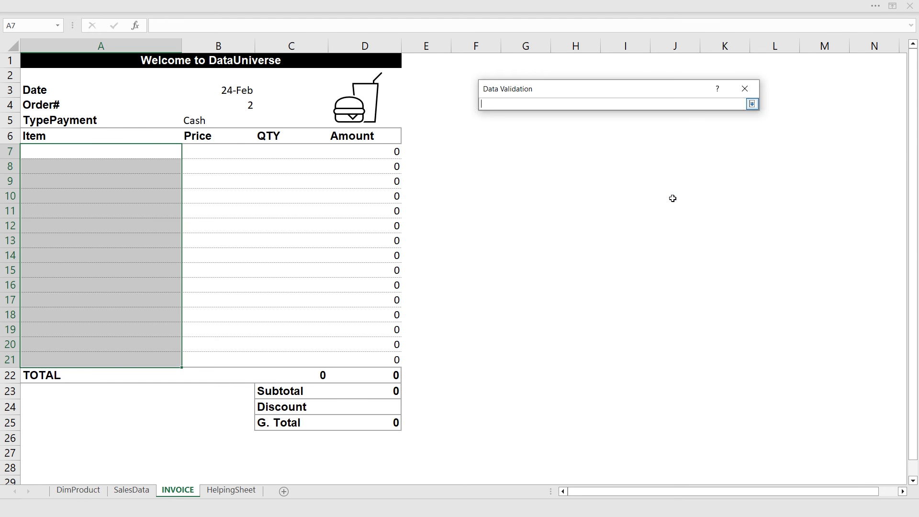
pyautogui.click(78, 491)
pyautogui.click(182, 47)
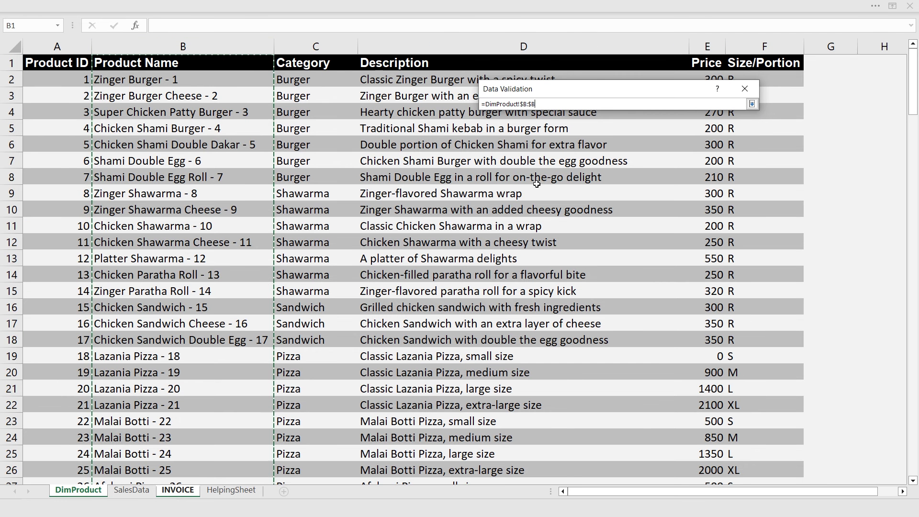
pyautogui.click(752, 104)
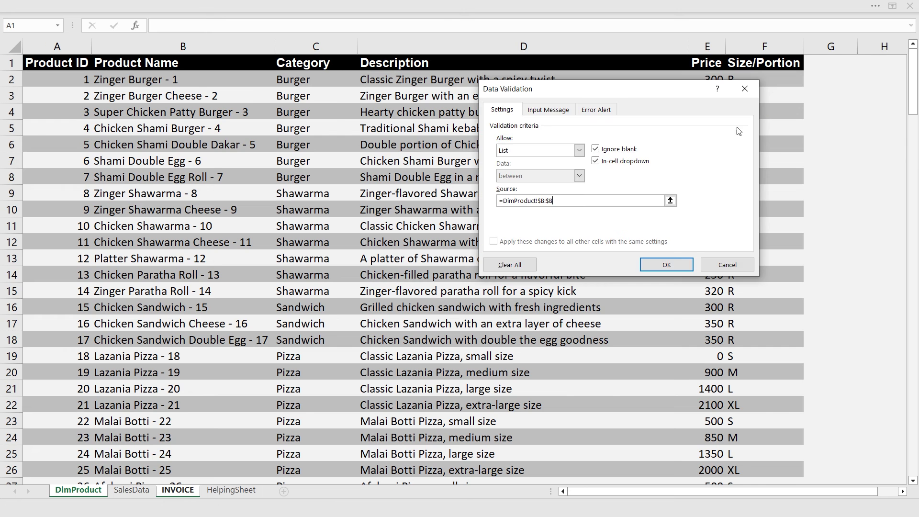
pyautogui.click(666, 266)
pyautogui.press('Left')
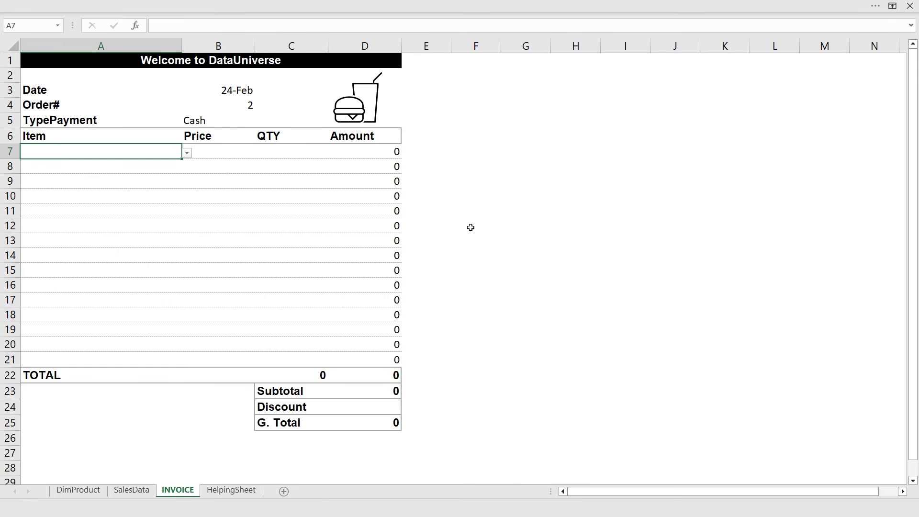
# Test the Item dropdowns in A7:A9 by choosing Deal 1 - 70, Deal 2 - 71 and Zinger Burger - 1.
pyautogui.write('dea')
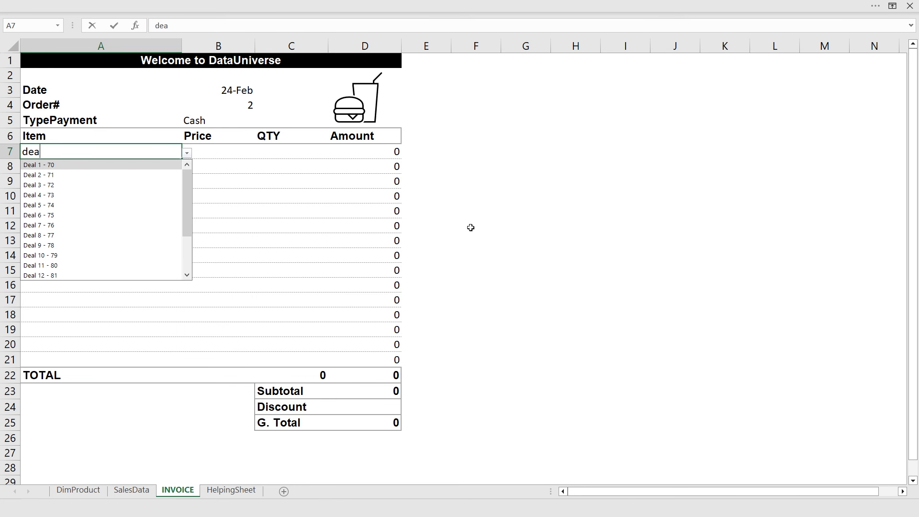
pyautogui.press('Return')
pyautogui.write('de')
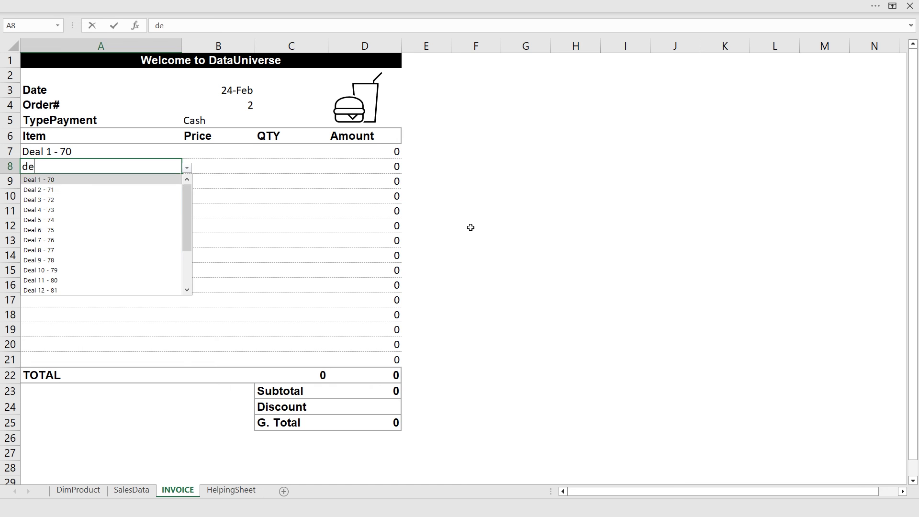
pyautogui.press('Return')
pyautogui.write('bur')
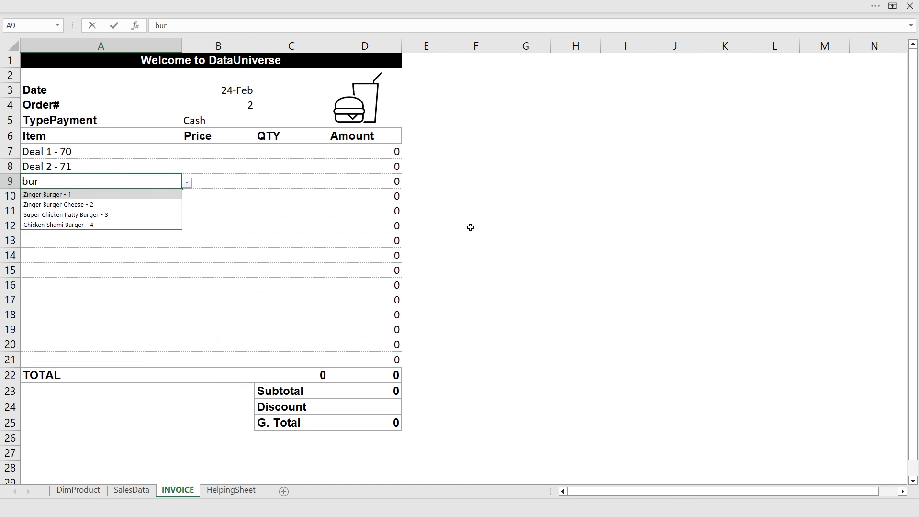
pyautogui.press('Down')
pyautogui.press('Up')
pyautogui.press('Return')
pyautogui.press('Up')
pyautogui.press('Up')
pyautogui.press('Up')
pyautogui.press('Up')
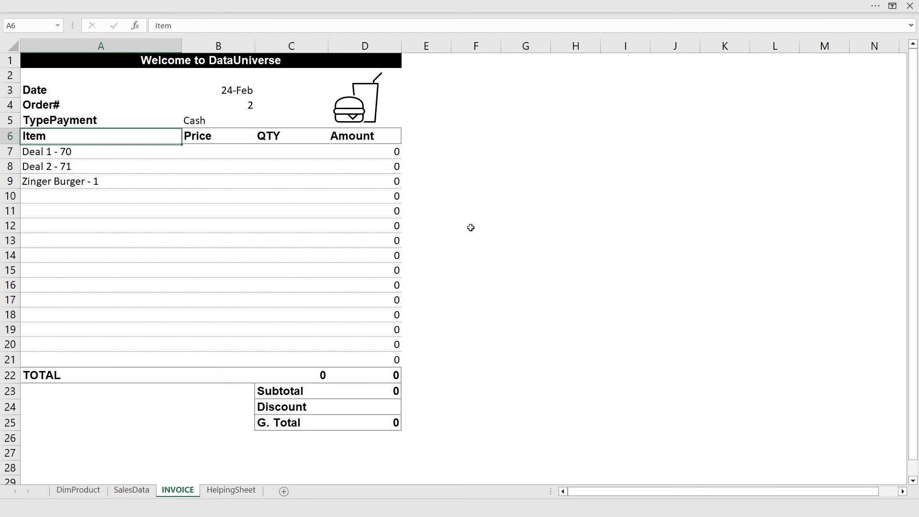
# Clear the test items from A7:A9.
pyautogui.press('Down')
pyautogui.hotkey('shift', 'Down')
pyautogui.hotkey('shift', 'Down')
pyautogui.press('Delete')
pyautogui.hotkey('shift', 'Up')
pyautogui.hotkey('shift', 'Up')
pyautogui.press('Down')
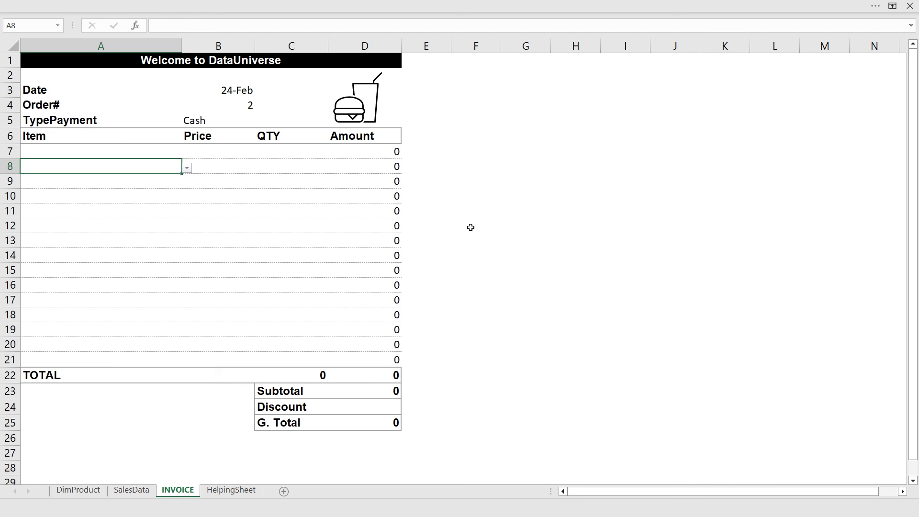
pyautogui.press('Up')
pyautogui.press('Right')
pyautogui.press('Right')
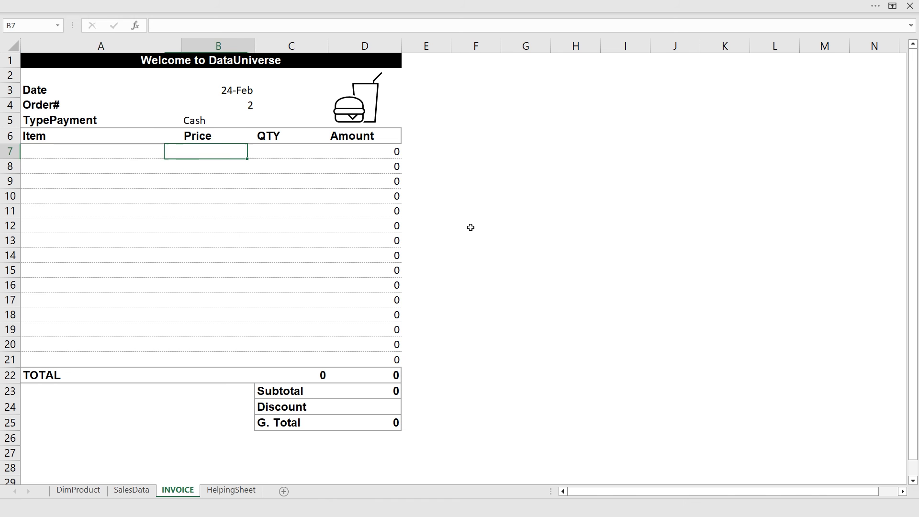
pyautogui.press('Left')
pyautogui.press('Left')
pyautogui.press('Right')
pyautogui.press('Up')
pyautogui.press('Down')
pyautogui.press('Left')
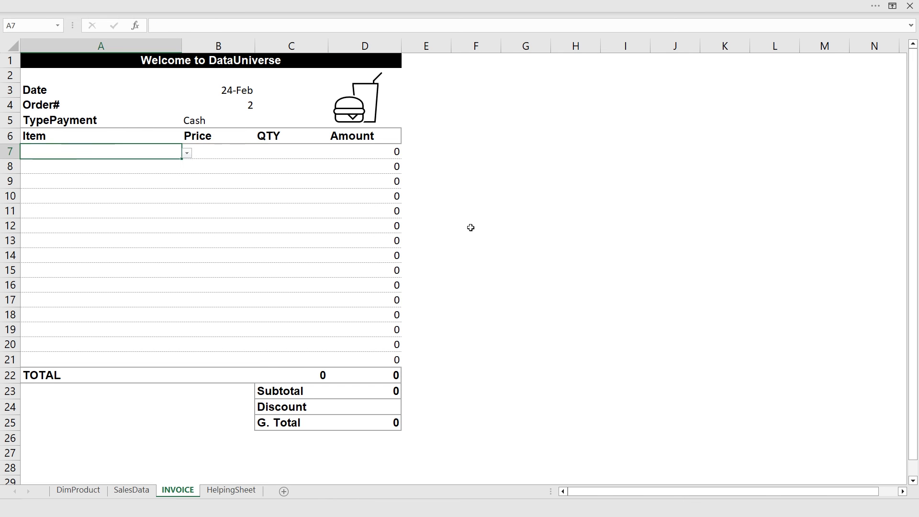
pyautogui.hotkey('alt', 'Down')
pyautogui.press('Return')
pyautogui.press('Return')
pyautogui.press('Delete')
pyautogui.press('Up')
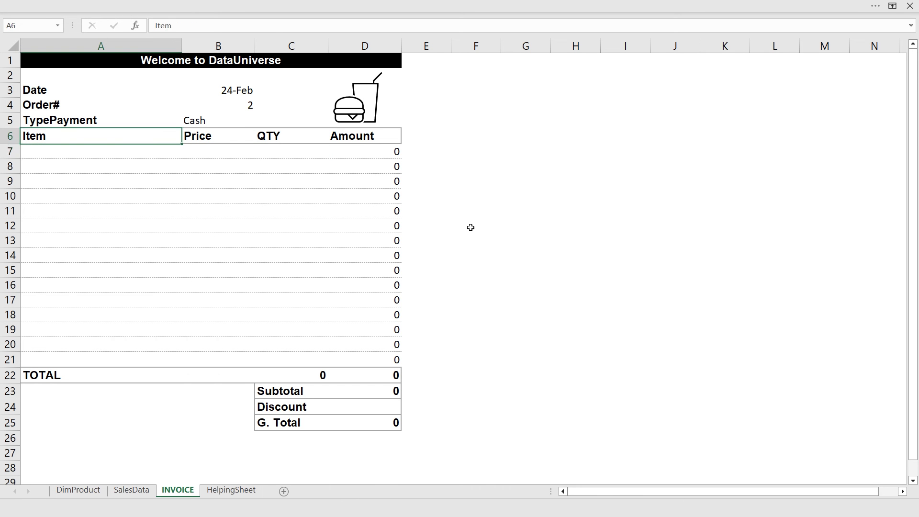
# Enter =VLOOKUP(A7,DimProduct!B:E,4,0) in Price cell B7 to look up the item's price.
pyautogui.press('Down')
pyautogui.press('Right')
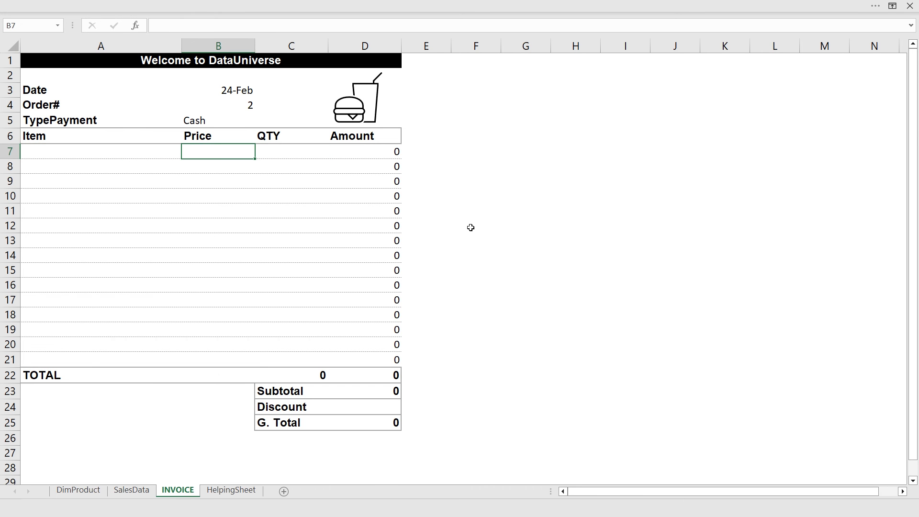
pyautogui.write('=vl')
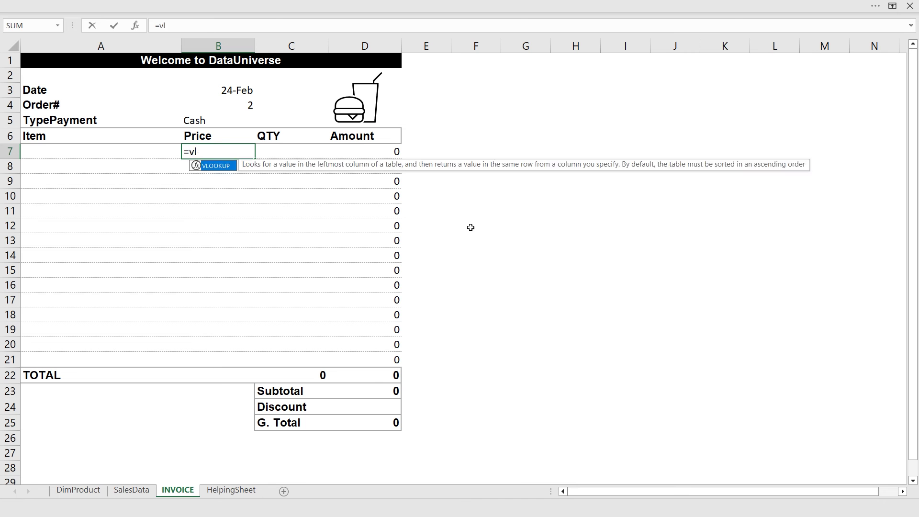
pyautogui.press('Tab')
pyautogui.click(84, 153)
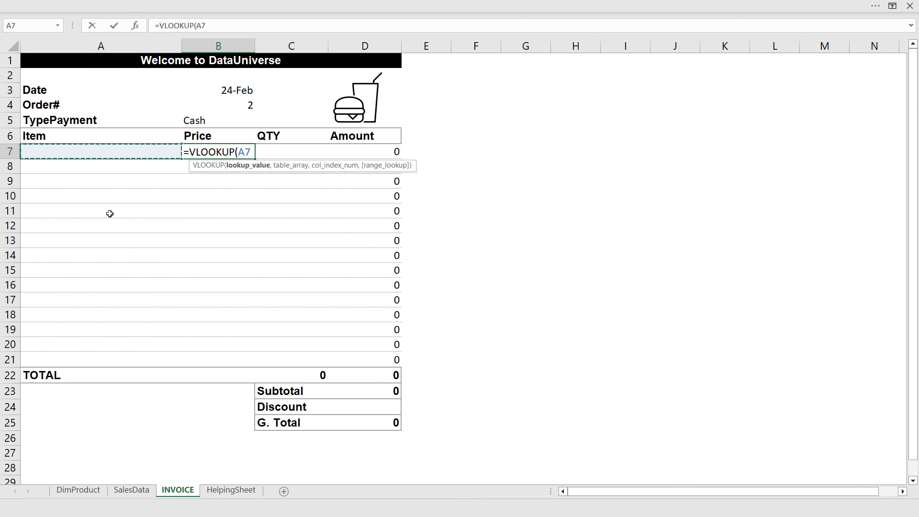
pyautogui.write(',')
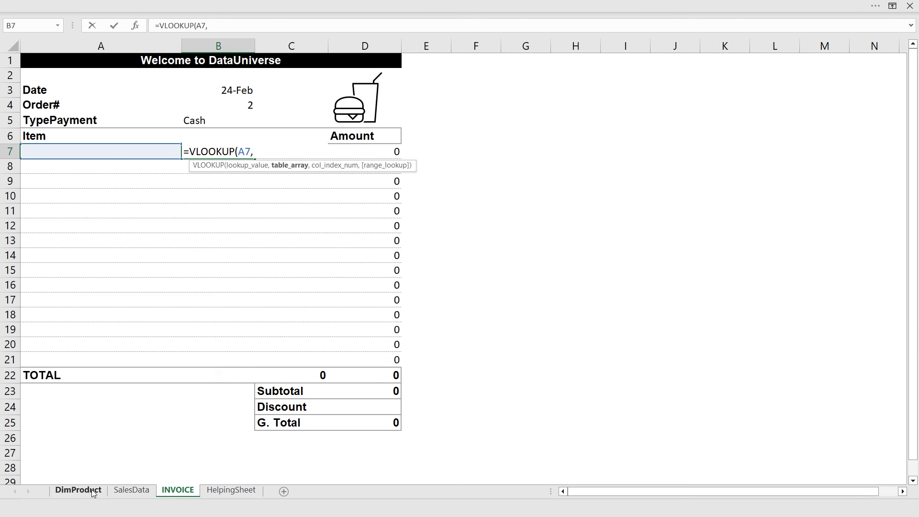
pyautogui.click(79, 490)
pyautogui.click(183, 46)
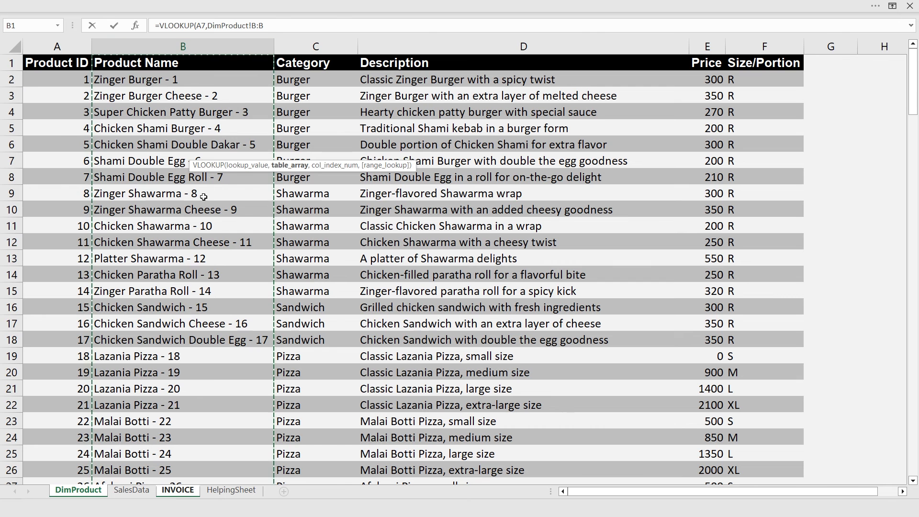
pyautogui.hotkey('shift', 'Right')
pyautogui.hotkey('shift', 'Right')
pyautogui.hotkey('shift', 'Right')
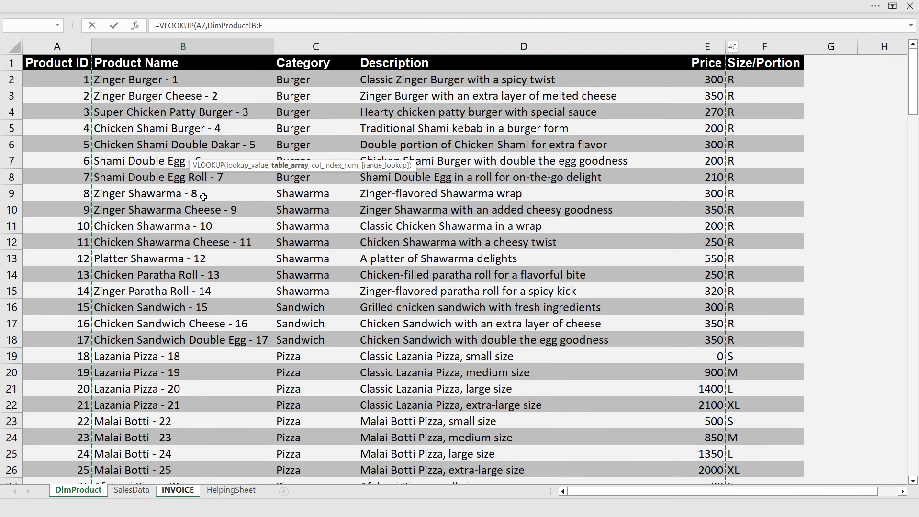
pyautogui.write(',4')
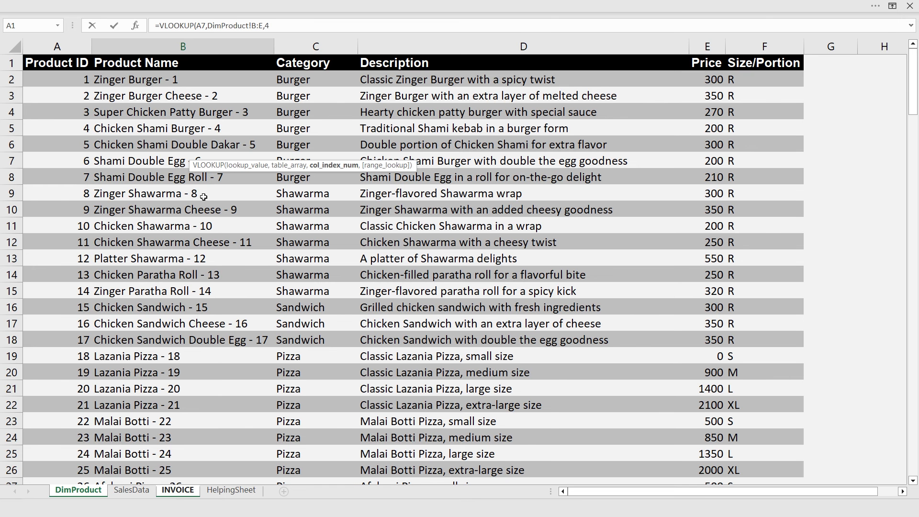
pyautogui.write(',0')
pyautogui.press('Return')
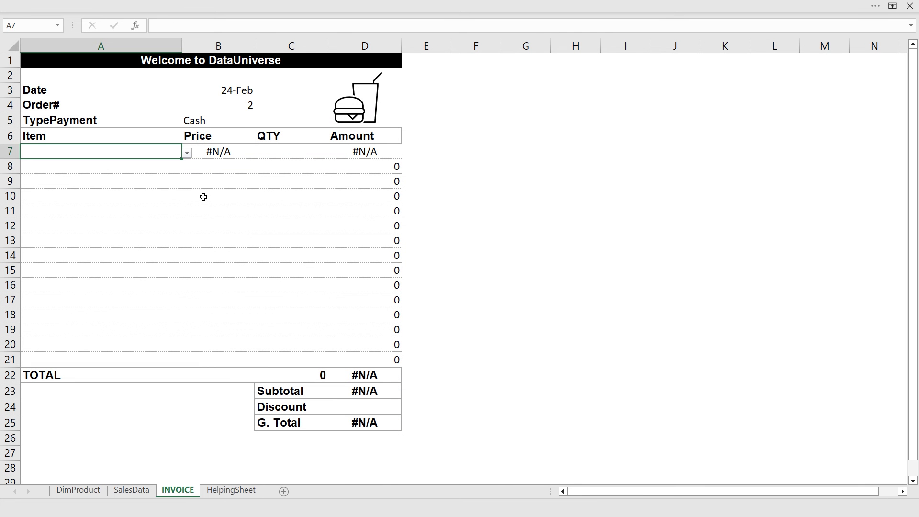
# Test the price lookup by choosing Deal 1 - 70 in A7, check B7, and clear the item.
pyautogui.hotkey('alt', 'Down')
pyautogui.write('Deal 1 - 70')
pyautogui.press('Return')
pyautogui.press('Up')
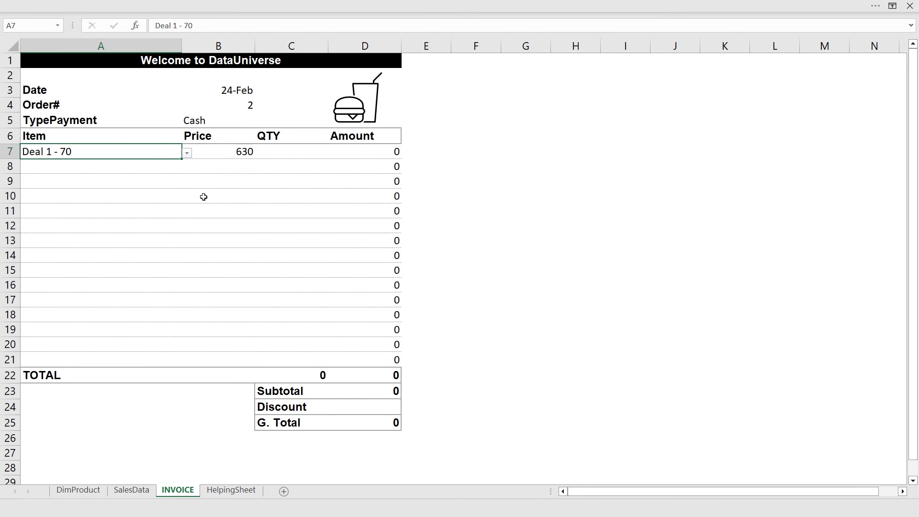
pyautogui.press('Right')
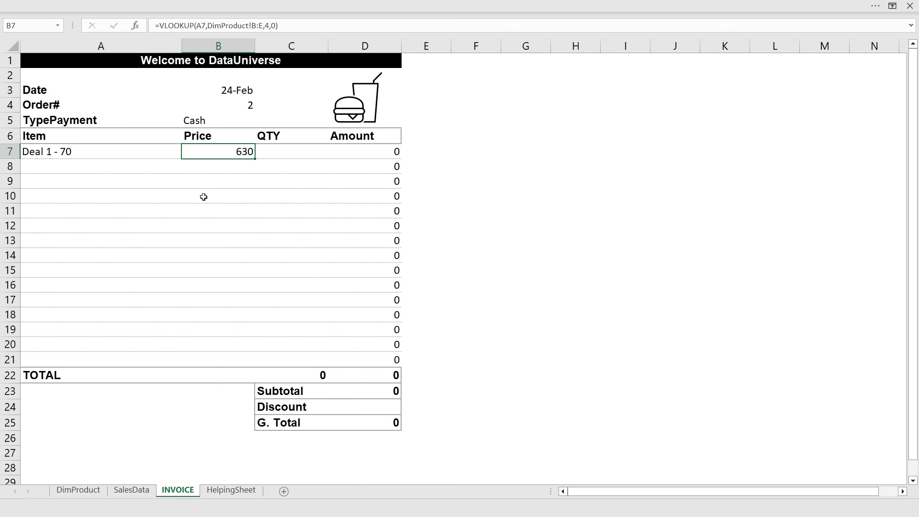
pyautogui.press('Left')
pyautogui.press('Delete')
# Wrap the B7 price lookup in IFERROR with a space as fallback: =IFERROR(VLOOKUP(A7,DimProduct!B:E,4,0)," ").
pyautogui.press('Right')
pyautogui.click(159, 26)
pyautogui.write('IFERROR(')
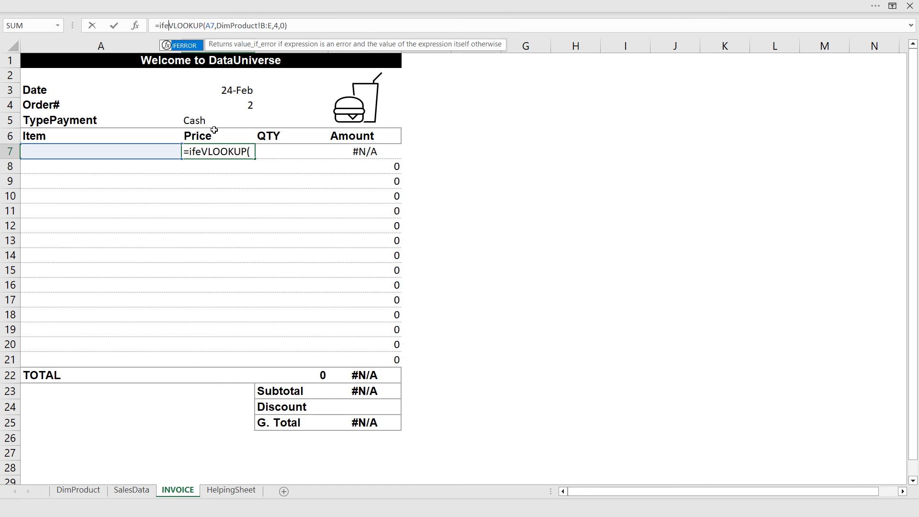
pyautogui.click(356, 27)
pyautogui.write(',')
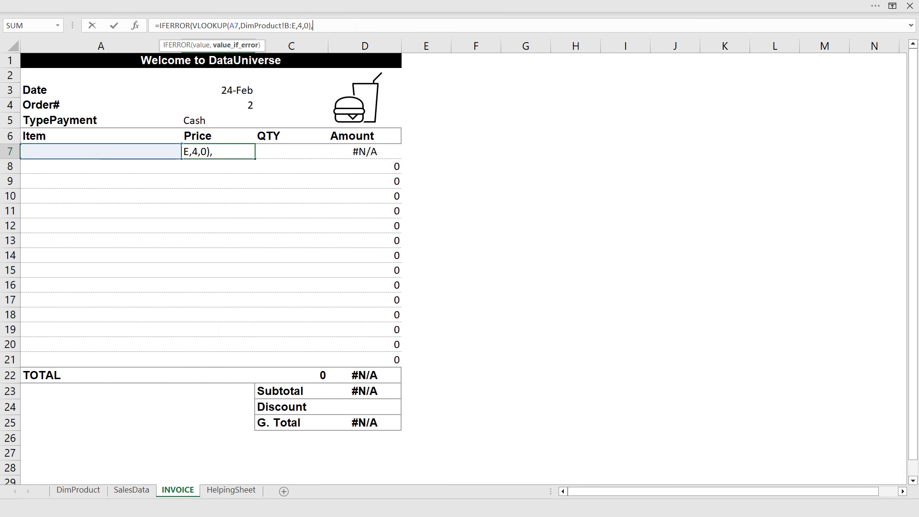
pyautogui.write('" ")')
pyautogui.press('Return')
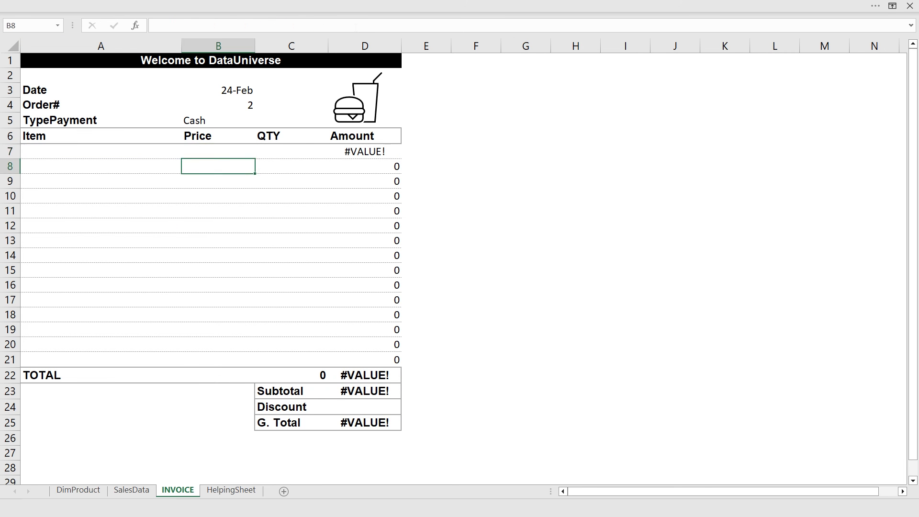
# Copy the B7 price formula down the Price column to B21.
pyautogui.press('Up')
pyautogui.hotkey('ctrl', 'c')
pyautogui.hotkey('shift', 'Down')
pyautogui.hotkey('shift', 'Down')
pyautogui.hotkey('shift', 'Down')
pyautogui.hotkey('shift', 'Down')
pyautogui.hotkey('shift', 'Down')
pyautogui.hotkey('shift', 'Down')
pyautogui.hotkey('shift', 'Down')
pyautogui.hotkey('shift', 'Down')
pyautogui.hotkey('shift', 'Down')
pyautogui.hotkey('shift', 'Down')
pyautogui.hotkey('shift', 'Down')
pyautogui.hotkey('shift', 'Down')
pyautogui.hotkey('shift', 'Down')
pyautogui.hotkey('shift', 'Down')
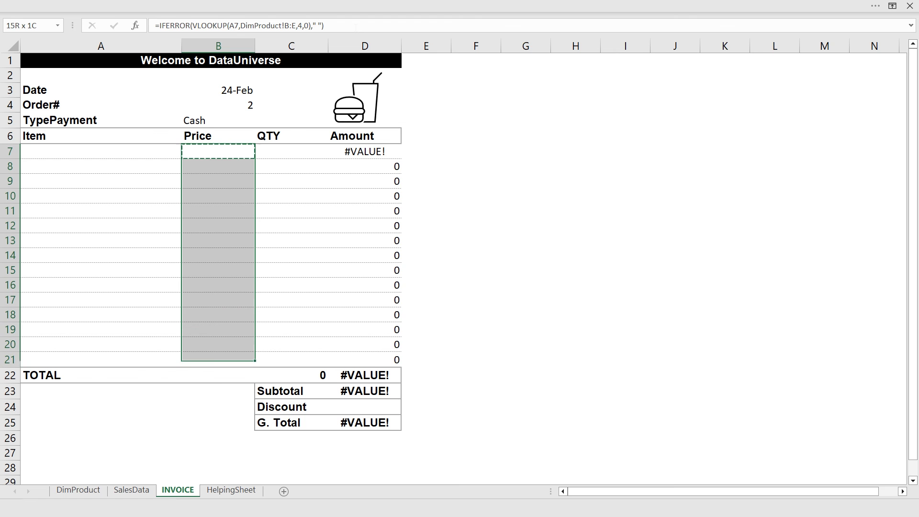
pyautogui.hotkey('ctrl', 'v')
# Change the Amount formula in D7 to =IFERROR((B7*C7)," ").
pyautogui.write('IFERROR(')
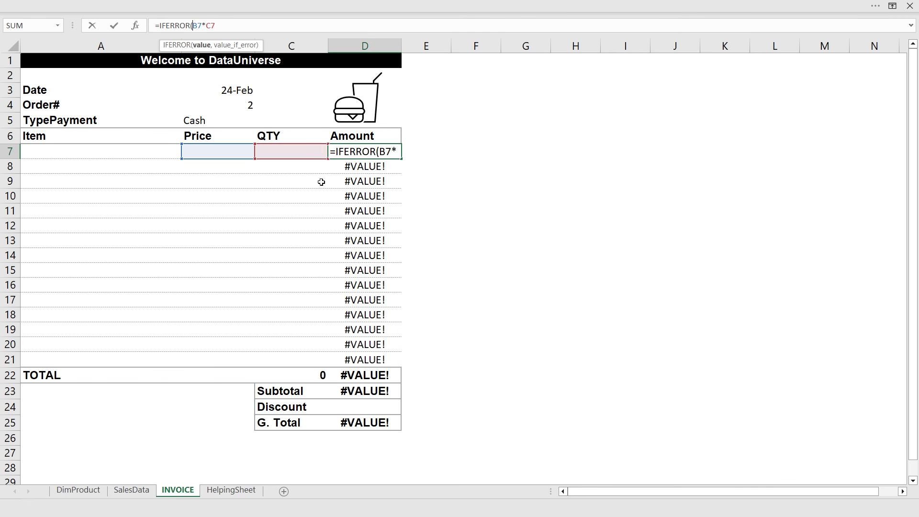
pyautogui.write('(')
pyautogui.press('End')
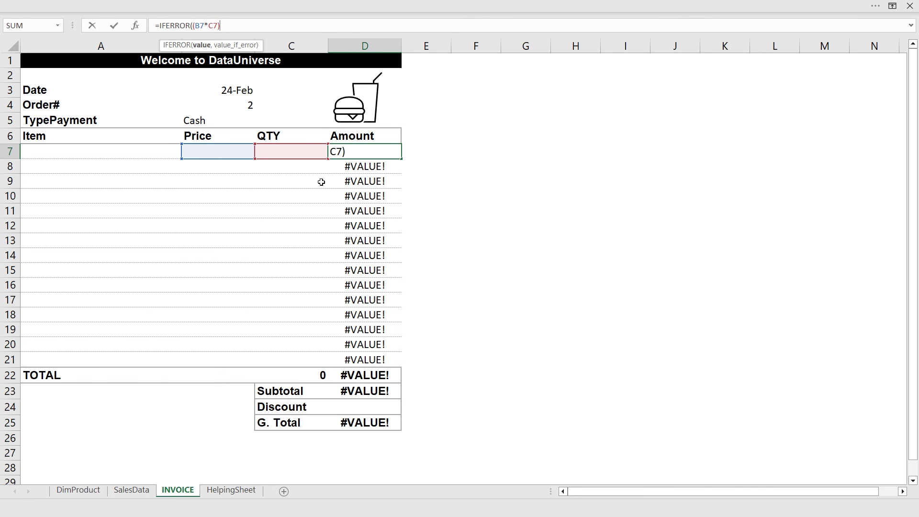
pyautogui.write(')," ")')
pyautogui.press('Return')
# Copy the D7 Amount formula down the Amount column to D21, pasting only the formula.
pyautogui.press('Up')
pyautogui.hotkey('ctrl', 'c')
pyautogui.hotkey('shift', 'Down')
pyautogui.hotkey('shift', 'Down')
pyautogui.hotkey('shift', 'Down')
pyautogui.hotkey('shift', 'Down')
pyautogui.hotkey('shift', 'Down')
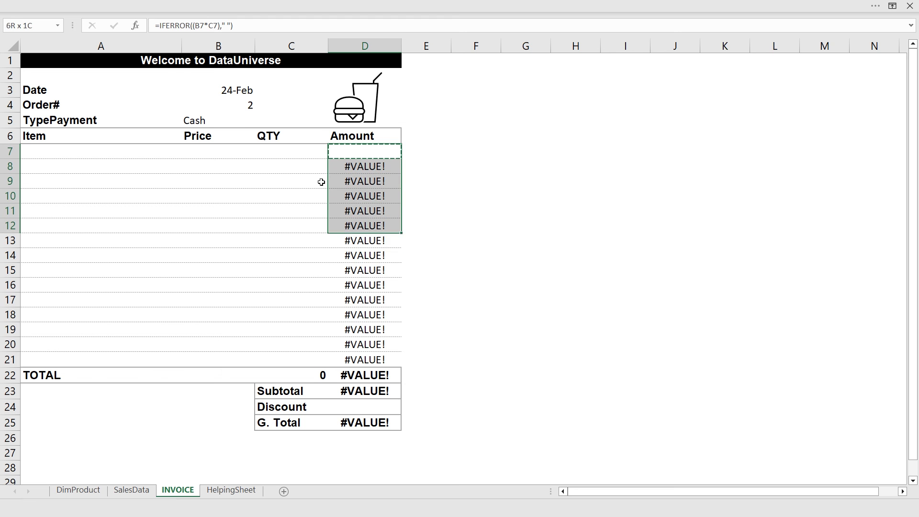
pyautogui.hotkey('shift', 'Down')
pyautogui.hotkey('shift', 'Down')
pyautogui.hotkey('shift', 'Down')
pyautogui.hotkey('shift', 'Down')
pyautogui.hotkey('shift', 'Down')
pyautogui.hotkey('shift', 'Down')
pyautogui.hotkey('shift', 'Down')
pyautogui.hotkey('shift', 'Down')
pyautogui.hotkey('ctrl', 'q')
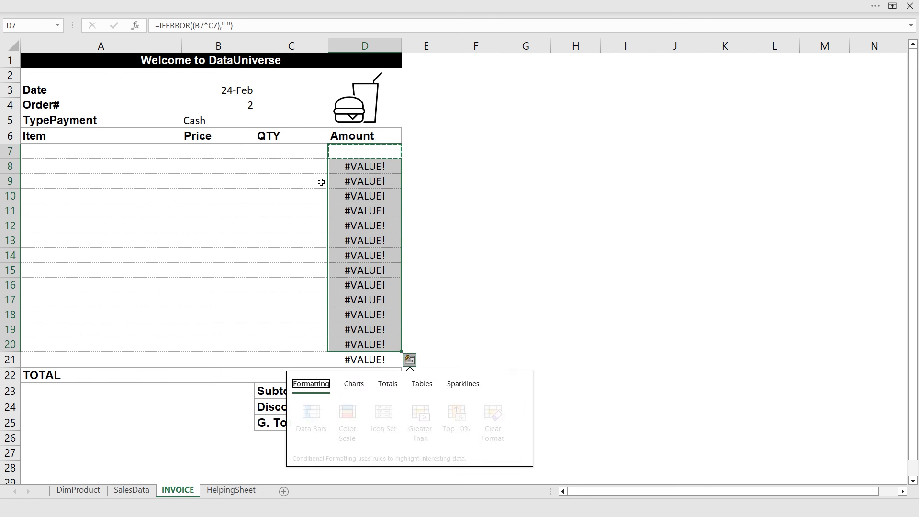
pyautogui.press('Escape')
pyautogui.hotkey('shift', 'Down')
pyautogui.hotkey('ctrl', 'alt', 'v')
pyautogui.press('f')
pyautogui.press('Return')
pyautogui.press('Escape')
pyautogui.press('Down')
pyautogui.press('Down')
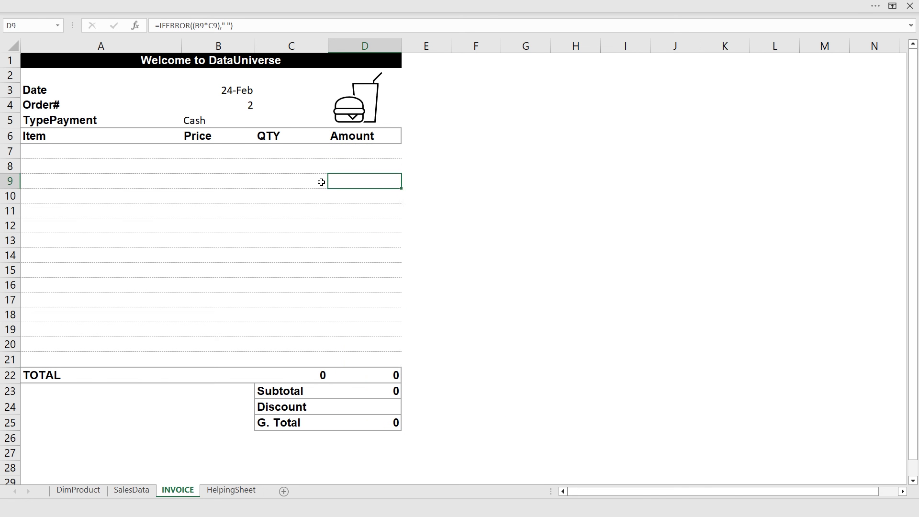
pyautogui.hotkey('ctrl', 'Down')
pyautogui.press('Up')
pyautogui.press('Left')
pyautogui.press('Right')
pyautogui.press('F2')
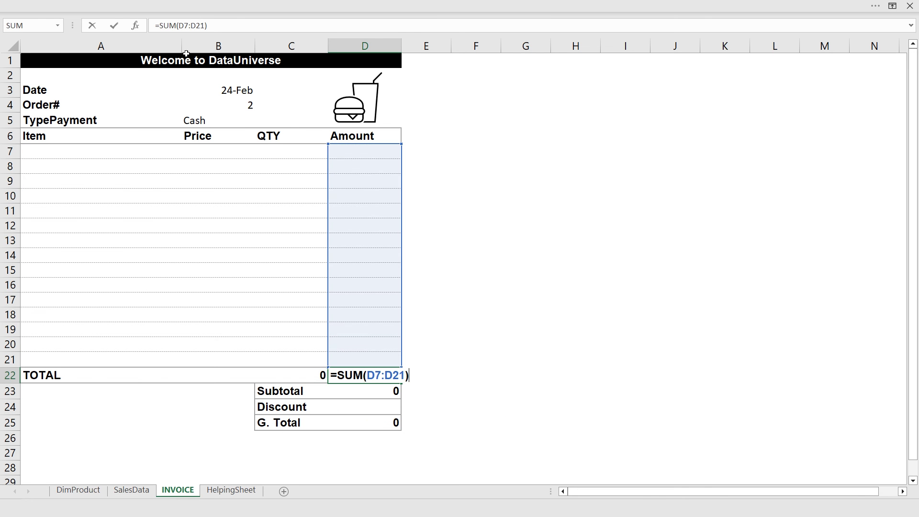
pyautogui.press('Home')
pyautogui.press('Right')
pyautogui.write('IFE')
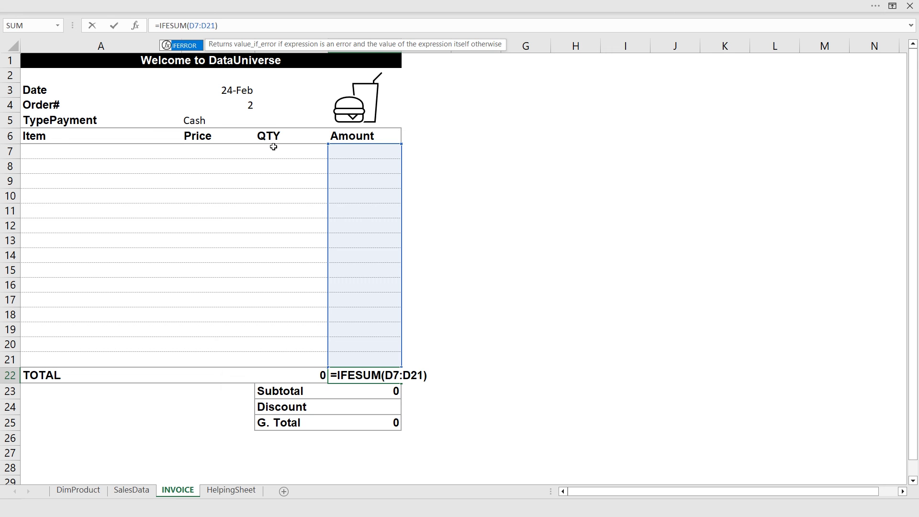
pyautogui.press('BackSpace')
pyautogui.write('(')
pyautogui.click(344, 150)
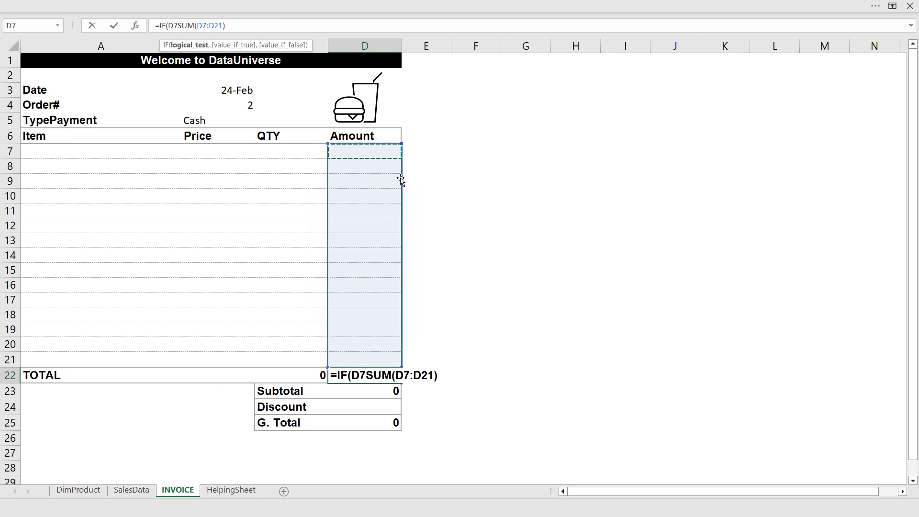
pyautogui.write('=" ",M')
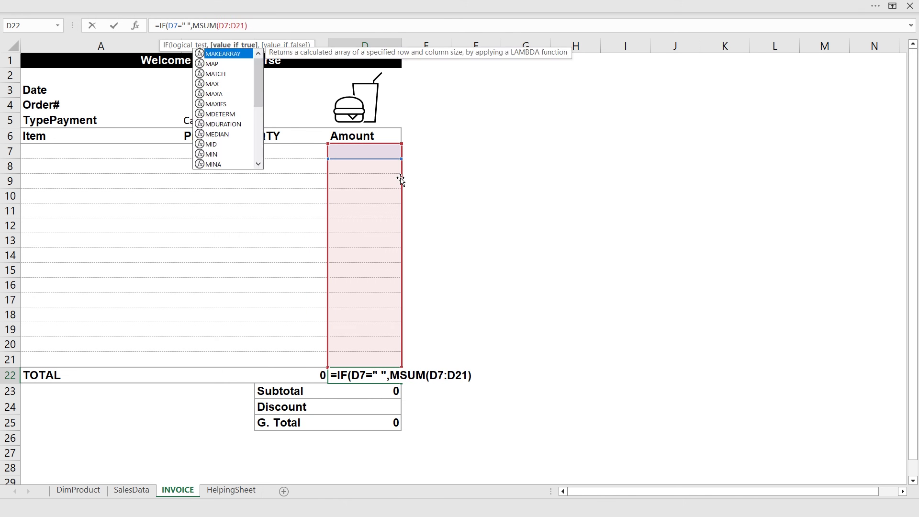
pyautogui.press('BackSpace')
pyautogui.write('" ",')
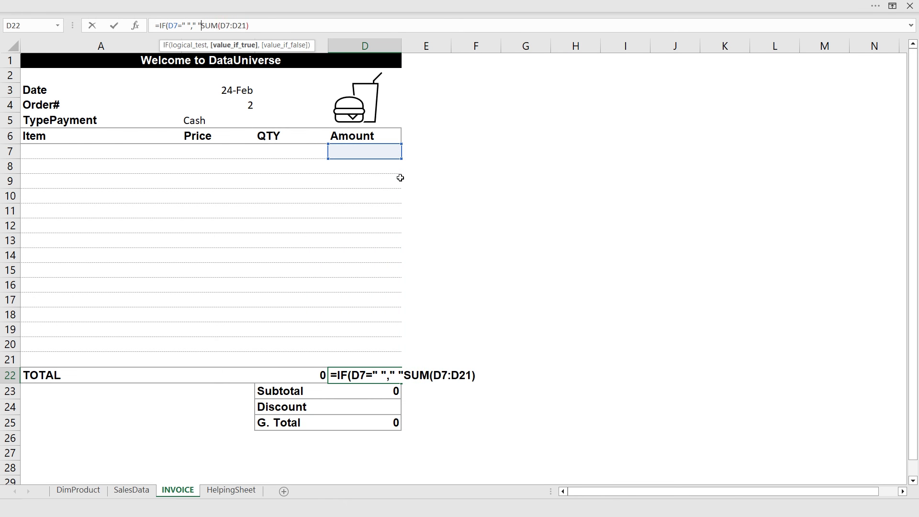
pyautogui.press('Right')
pyautogui.hotkey('ctrl', 'Right')
pyautogui.press('Escape')
pyautogui.hotkey('ctrl', 'Left')
pyautogui.hotkey('ctrl', 'Left')
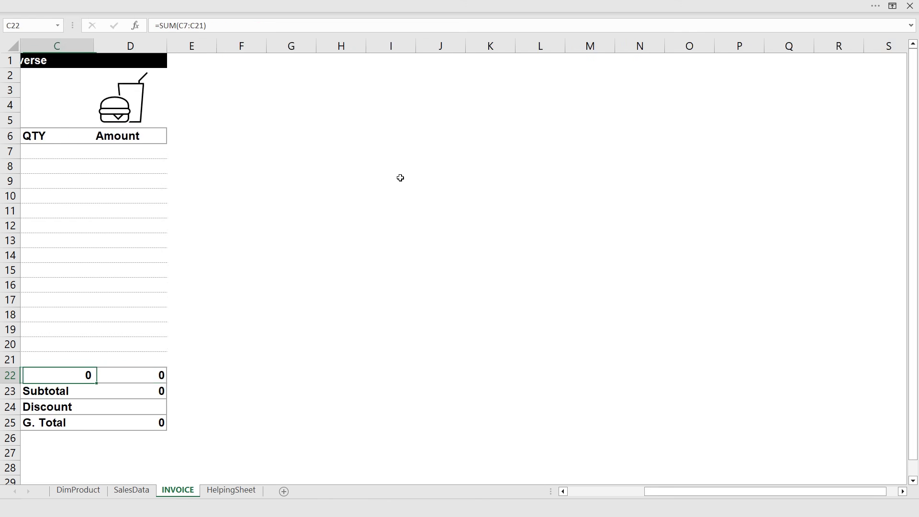
# Change the Amount total in D22 to =IF(D7=" "," ",SUM(D7:D21)).
pyautogui.doubleClick(371, 375)
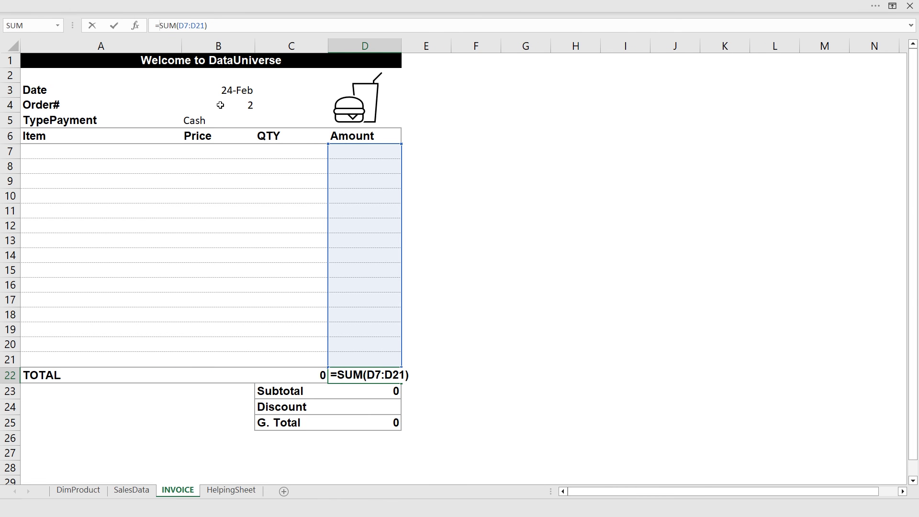
pyautogui.write('IF(D7=')
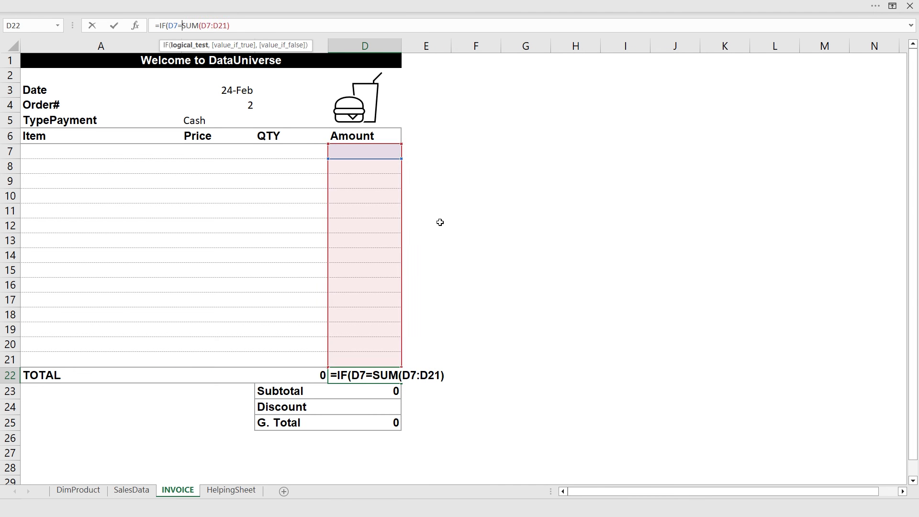
pyautogui.write('" ",')
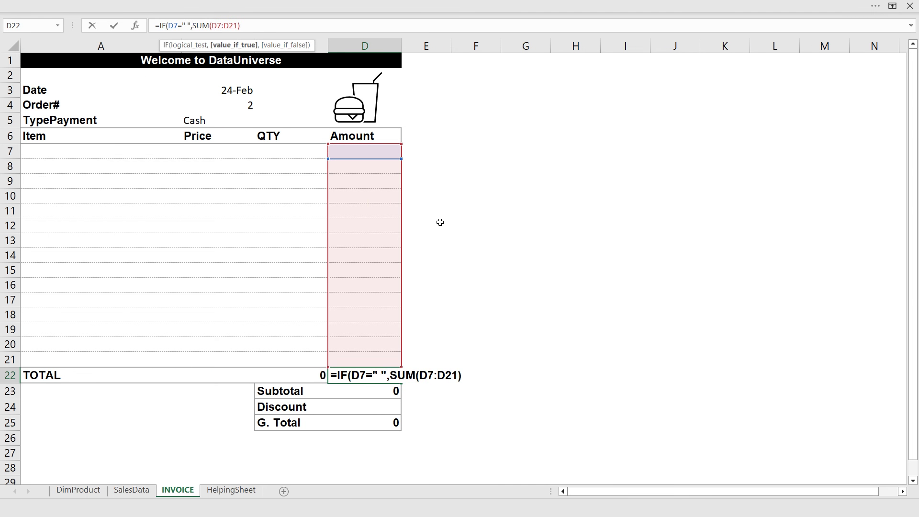
pyautogui.write('" ",')
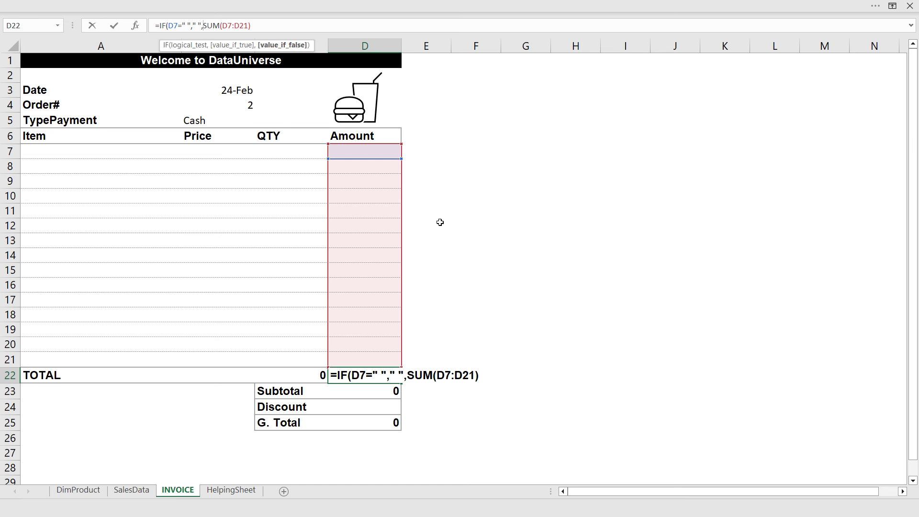
pyautogui.press('Return')
pyautogui.press('Return')
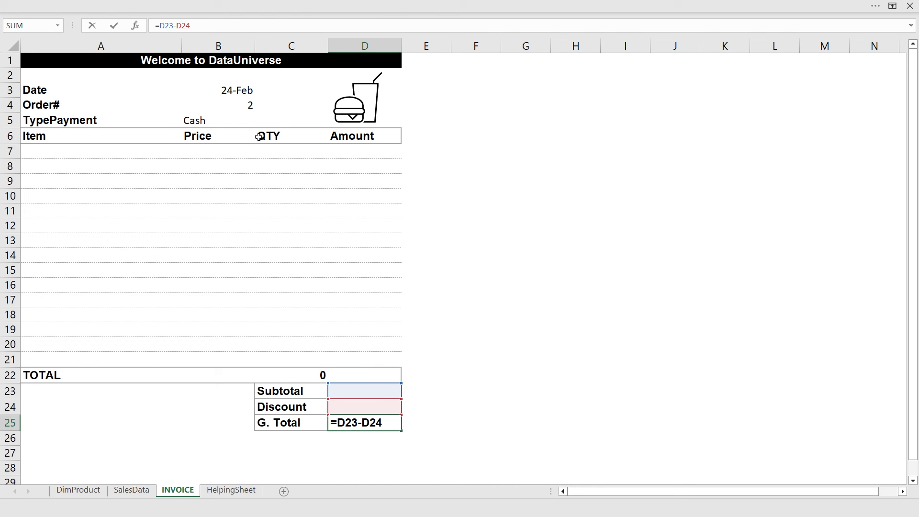
# Wrap the G. Total formula in D25 in IFERROR with a space as fallback: =IFERROR(D23-D24," ").
pyautogui.press('Home')
pyautogui.press('Right')
pyautogui.write('IFERROR(')
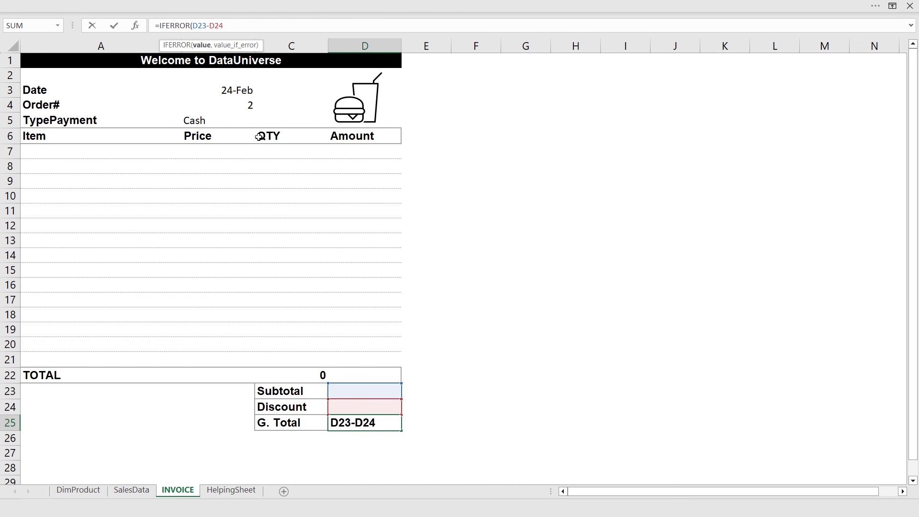
pyautogui.press('End')
pyautogui.write('," ")')
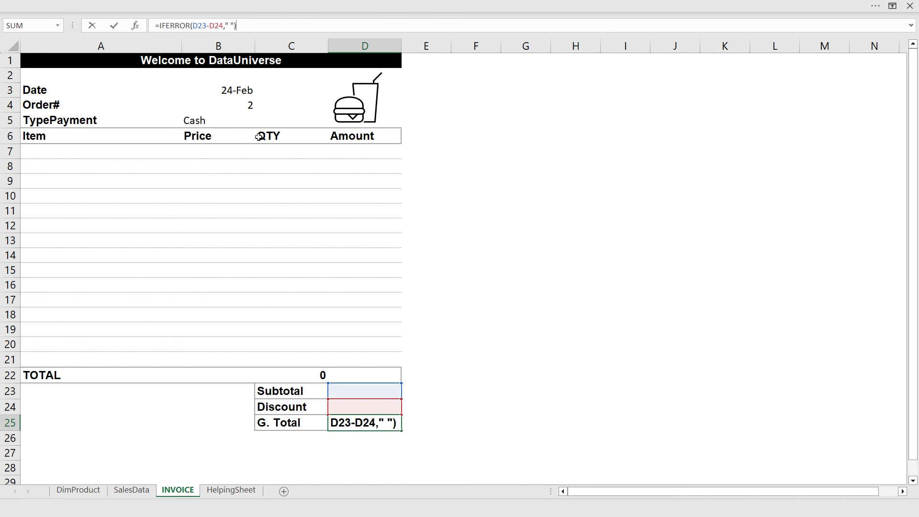
pyautogui.press('Return')
# Change the QTY total in C22 to =IF(C7=" "," ",SUM(C7:C21)).
pyautogui.press('Up')
pyautogui.press('Up')
pyautogui.press('Up')
pyautogui.press('Left')
pyautogui.press('Up')
pyautogui.press('F2')
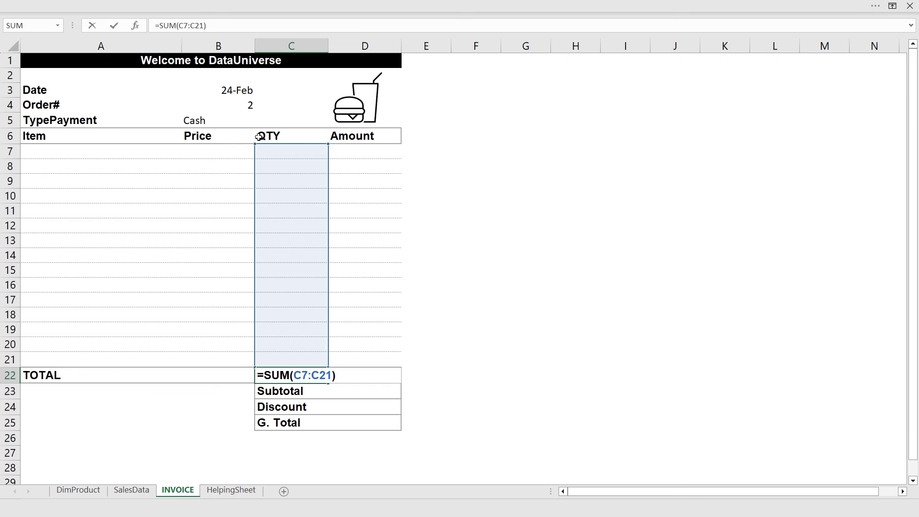
pyautogui.press('Home')
pyautogui.press('Right')
pyautogui.write('IF(')
pyautogui.click(300, 153)
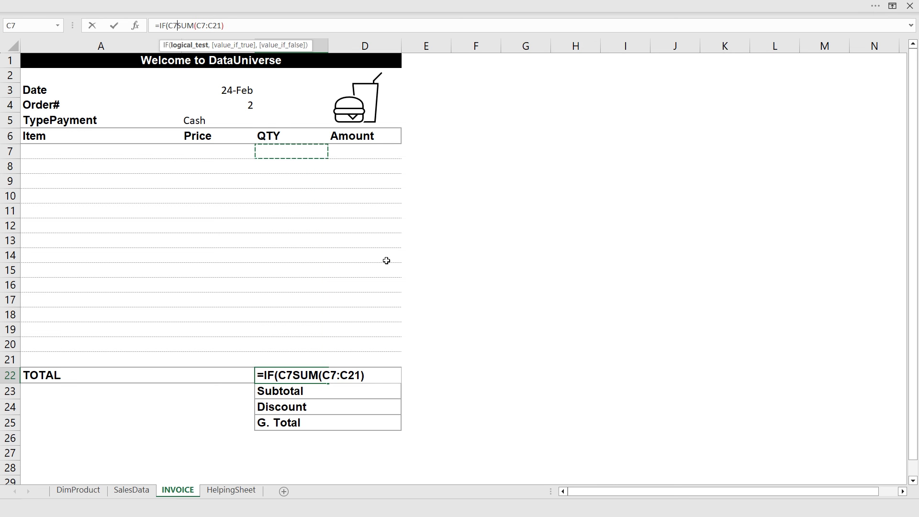
pyautogui.write('=" ",')
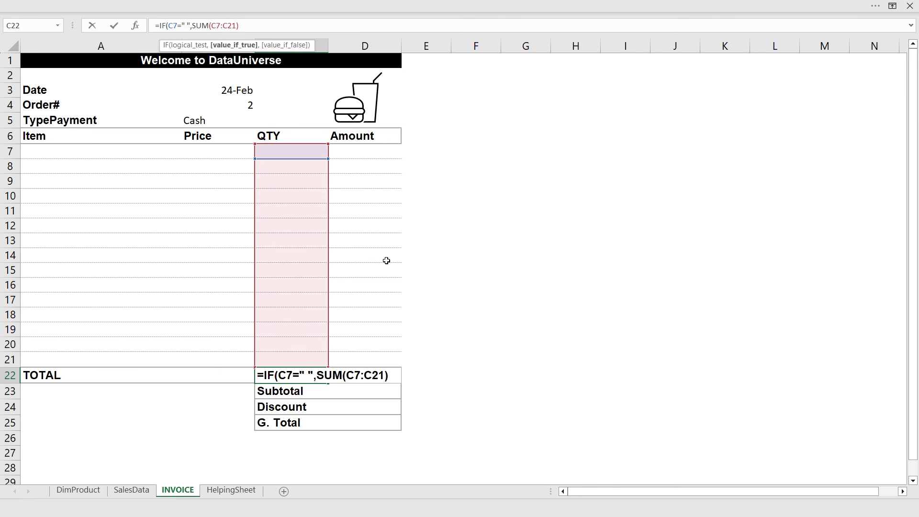
pyautogui.write('" ",')
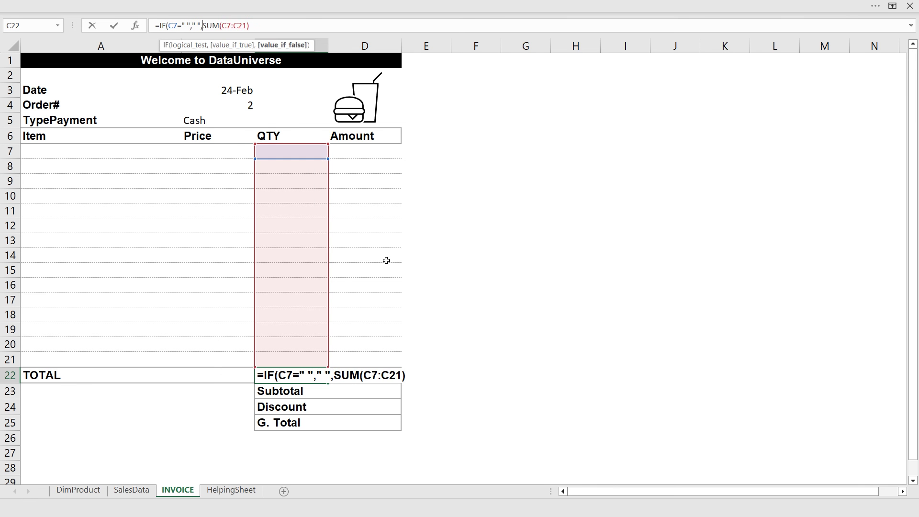
pyautogui.press('Return')
pyautogui.press('Return')
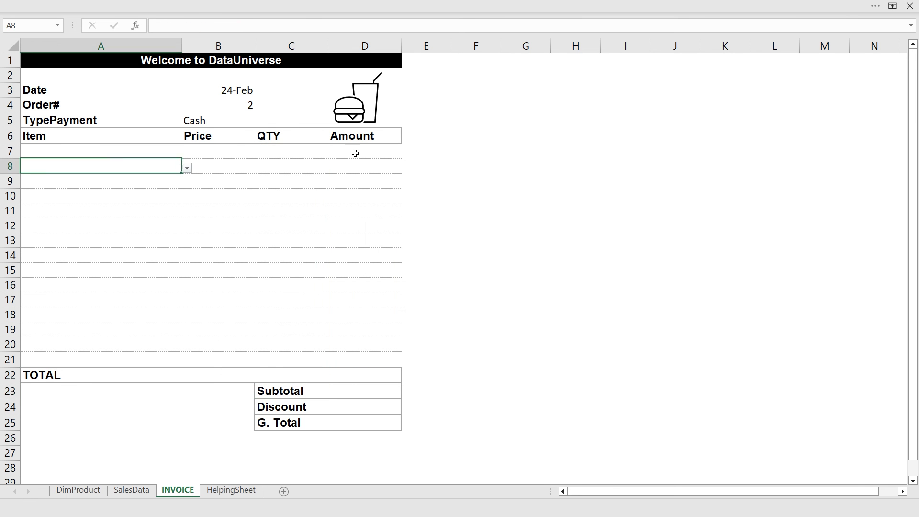
# Choose Deal 1 - 70, Deal 3 - 72 and Deal 6 - 75 as the items in A7 to A9.
pyautogui.press('Down')
pyautogui.press('Up')
pyautogui.press('Up')
pyautogui.hotkey('alt', 'Down')
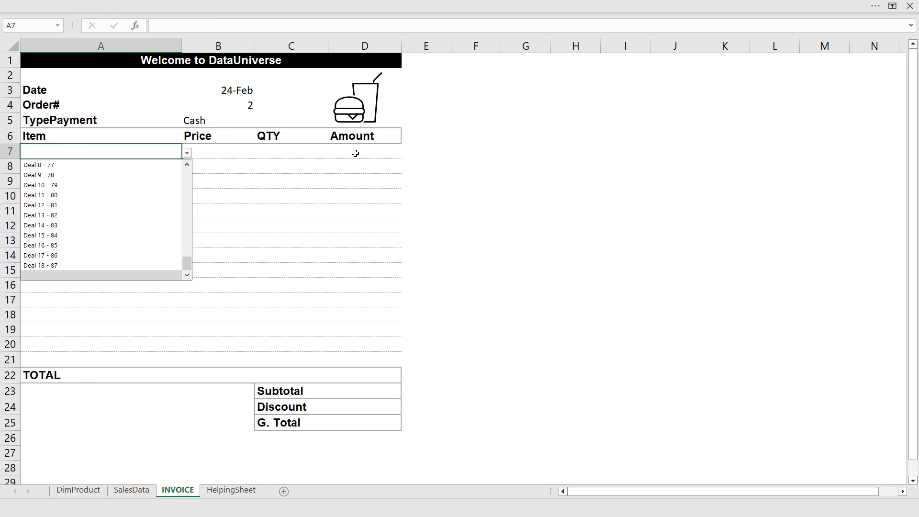
pyautogui.write('DEA')
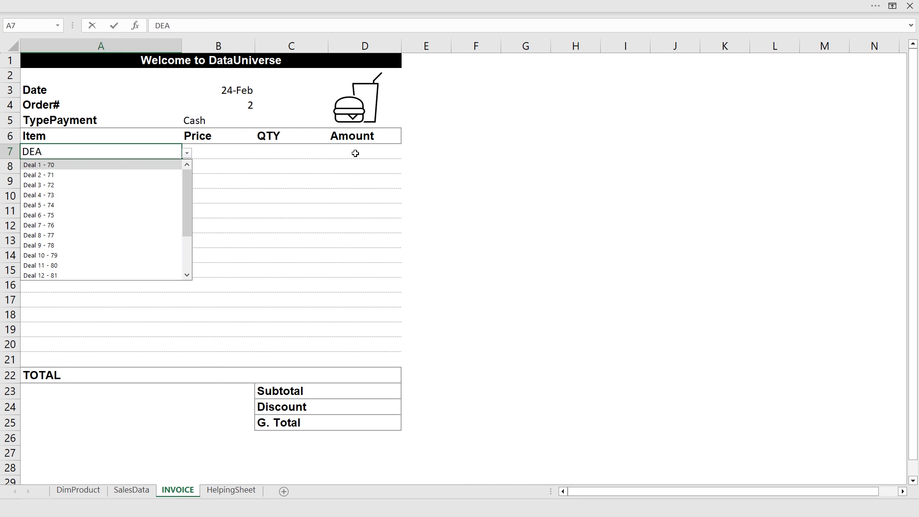
pyautogui.press('Return')
pyautogui.write('DE')
pyautogui.press('Down')
pyautogui.press('Down')
pyautogui.press('Return')
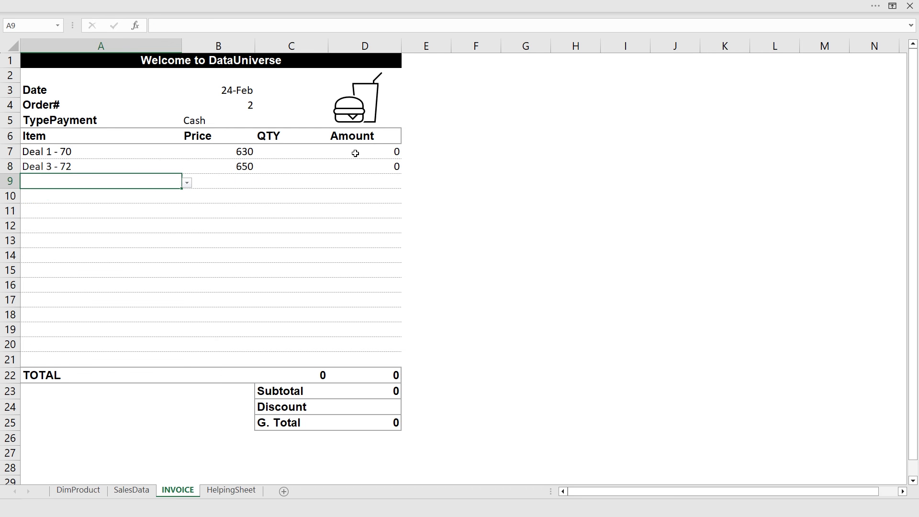
pyautogui.press('Down')
pyautogui.press('Up')
pyautogui.write('DEA')
pyautogui.press('Down')
pyautogui.press('Down')
pyautogui.press('Down')
pyautogui.press('Down')
pyautogui.press('Down')
pyautogui.press('Return')
# Enter a quantity of 1 for each of the three items in C7 to C9.
pyautogui.press('Up')
pyautogui.press('Right')
pyautogui.press('Right')
pyautogui.press('Up')
pyautogui.press('Up')
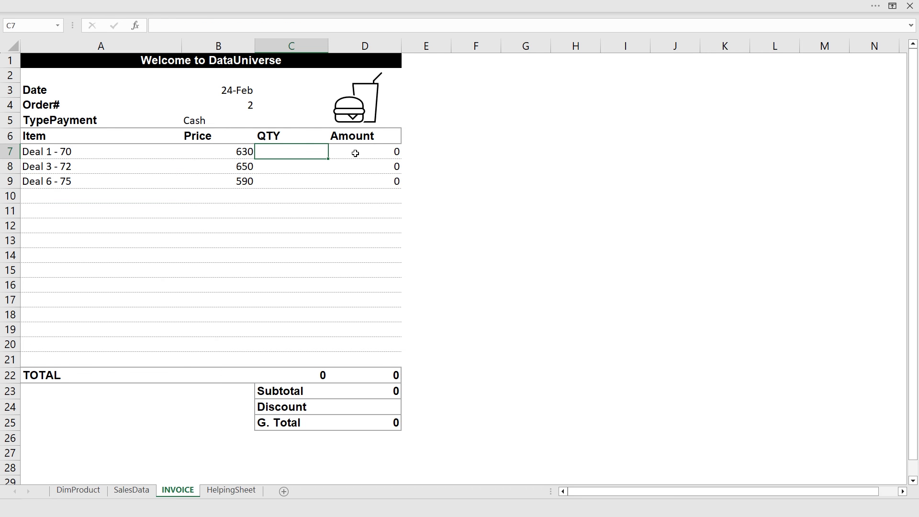
pyautogui.write('1')
pyautogui.press('Return')
pyautogui.write('1')
pyautogui.press('Return')
pyautogui.write('1')
pyautogui.press('Return')
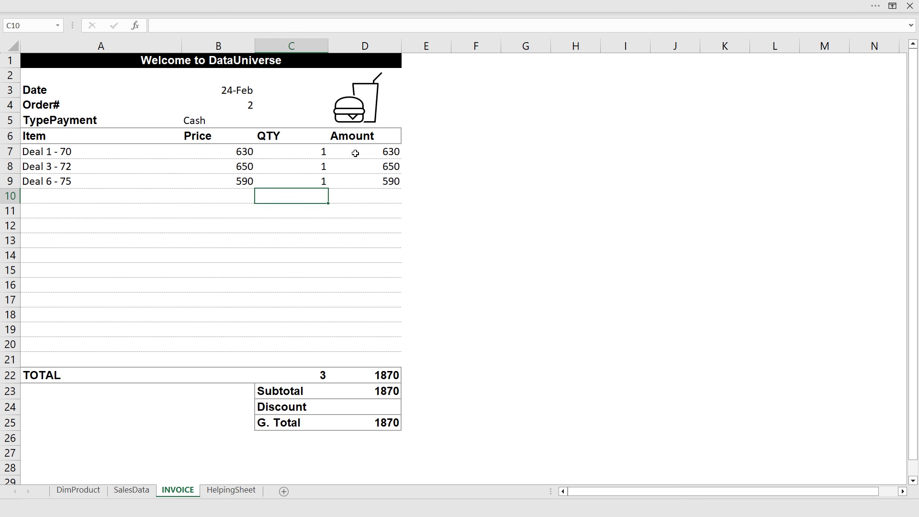
# Draw a rectangle about 1" wide and 0.3" high below the TOTAL row in column A, and duplicate it alongside.
pyautogui.press('Left')
pyautogui.press('Left')
pyautogui.press('Up')
pyautogui.click(201, 6)
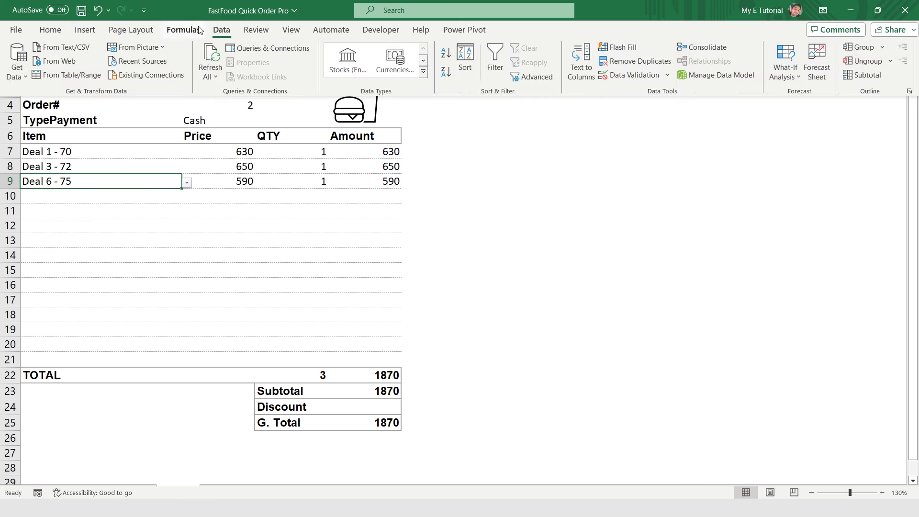
pyautogui.click(84, 30)
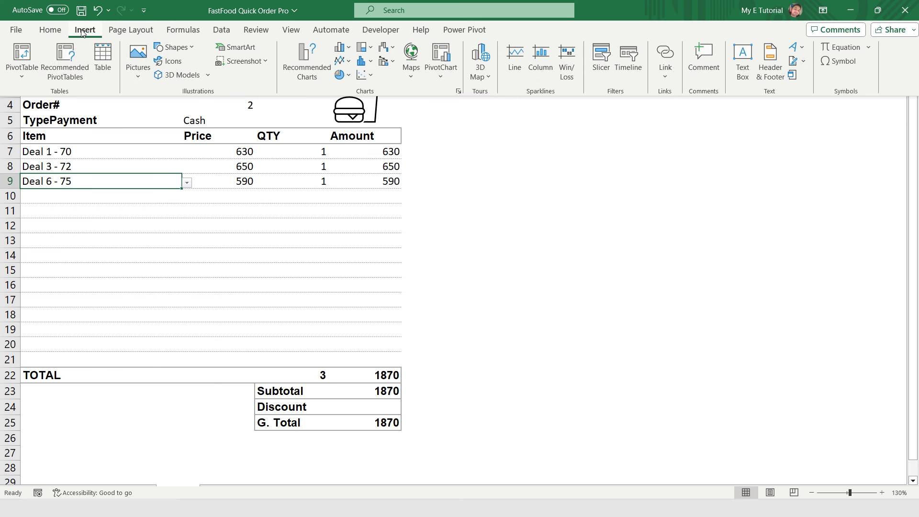
pyautogui.click(194, 46)
pyautogui.click(193, 79)
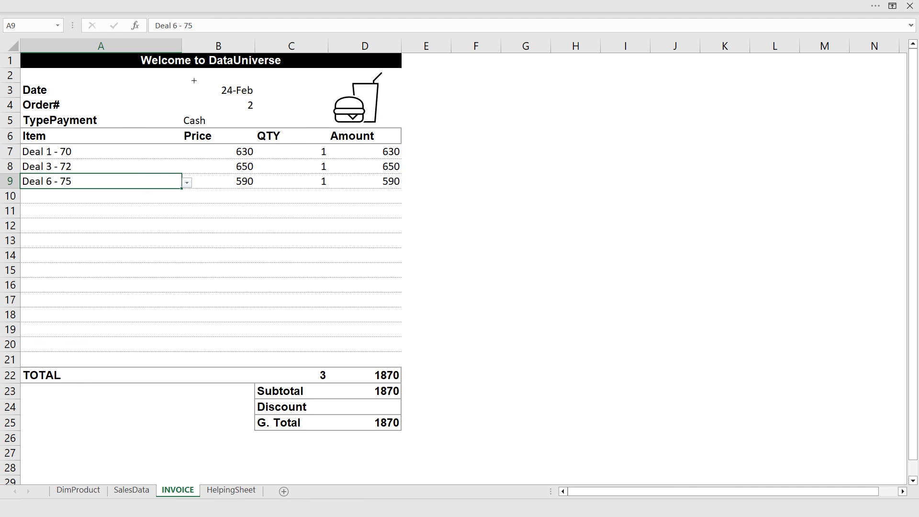
pyautogui.click(38, 401)
pyautogui.moveTo(76, 400); pyautogui.dragTo(138, 411)
pyautogui.hotkey('ctrl', 'd')
# Label the first rectangle Add and the second New Invoice, making the New Invoice text bold.
pyautogui.click(72, 412)
pyautogui.write('Add')
pyautogui.click(178, 418)
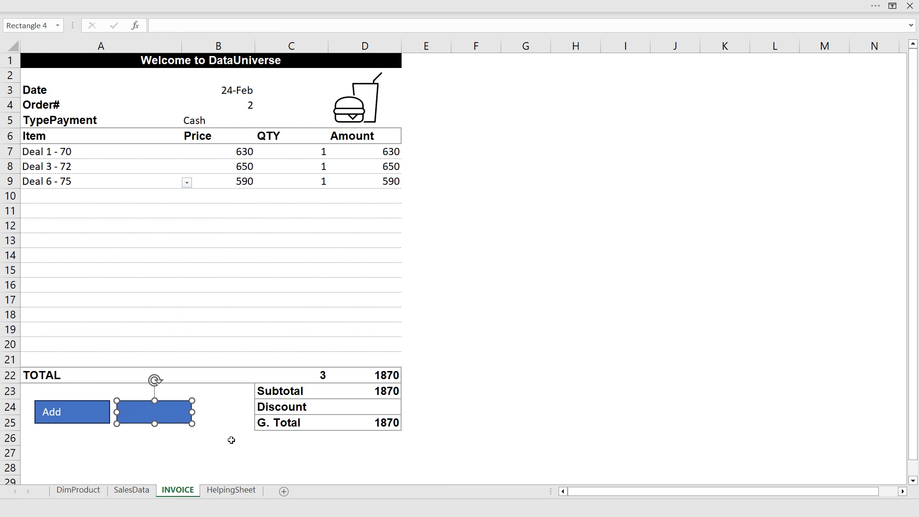
pyautogui.write('New Invoice')
pyautogui.hotkey('ctrl', 'a')
pyautogui.hotkey('ctrl', 'b')
# Make the Add rectangle's text bold and center it horizontally.
pyautogui.click(66, 409)
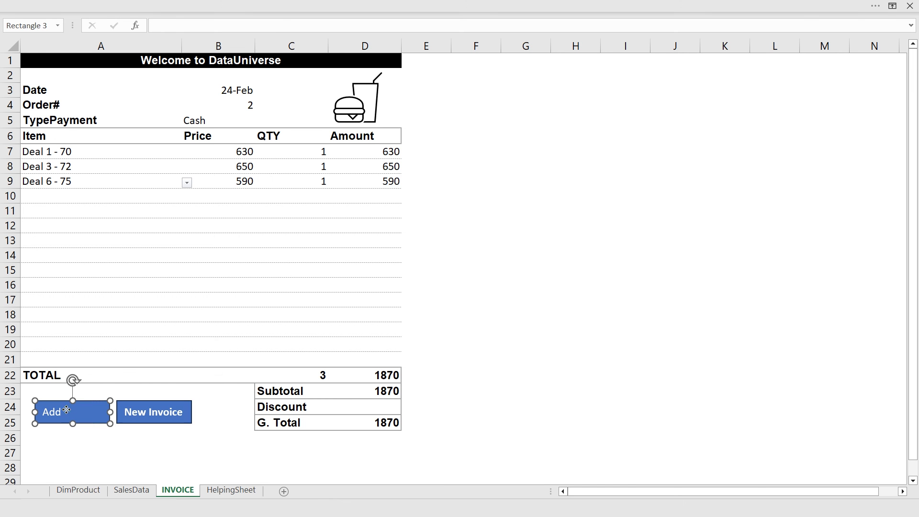
pyautogui.click(82, 404)
pyautogui.click(192, 6)
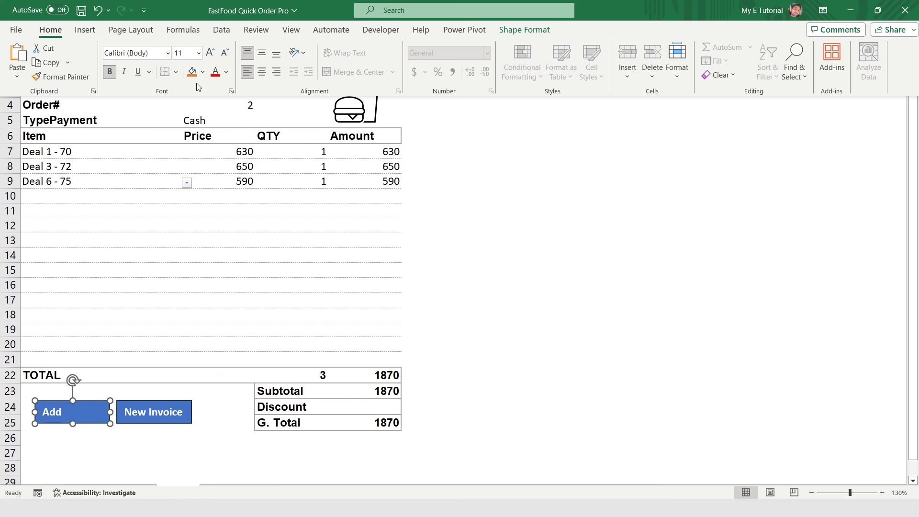
pyautogui.click(261, 72)
# Apply the green filled shape style to the Add rectangle and remove its outline.
pyautogui.click(524, 30)
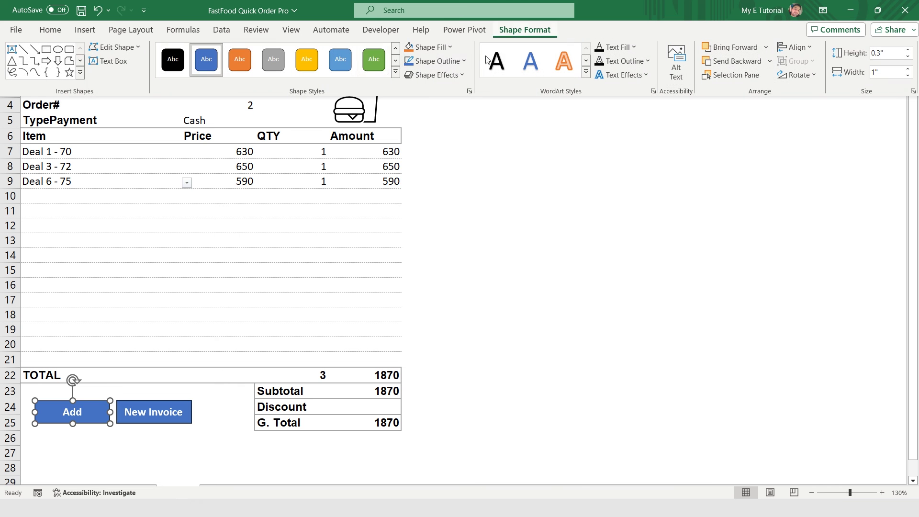
pyautogui.click(374, 62)
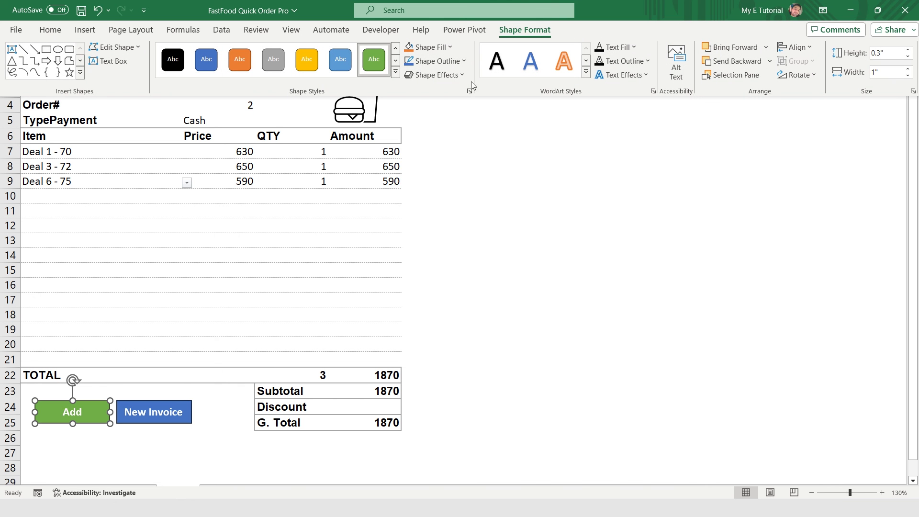
pyautogui.click(436, 61)
pyautogui.click(434, 210)
# Apply the gold filled shape style to the New Invoice rectangle and remove its outline.
pyautogui.click(171, 406)
pyautogui.hotkey('ctrl', 'shift', 'F1')
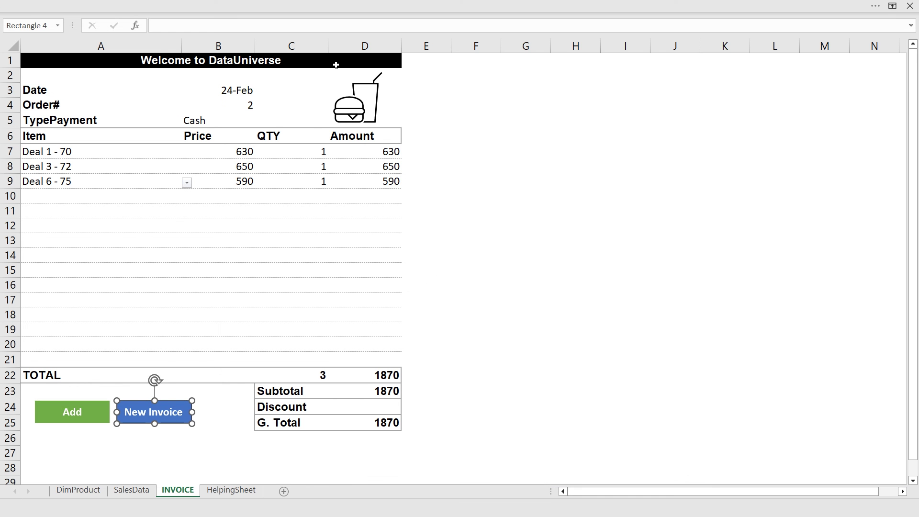
pyautogui.hotkey('ctrl', 'shift', 'F1')
pyautogui.click(395, 74)
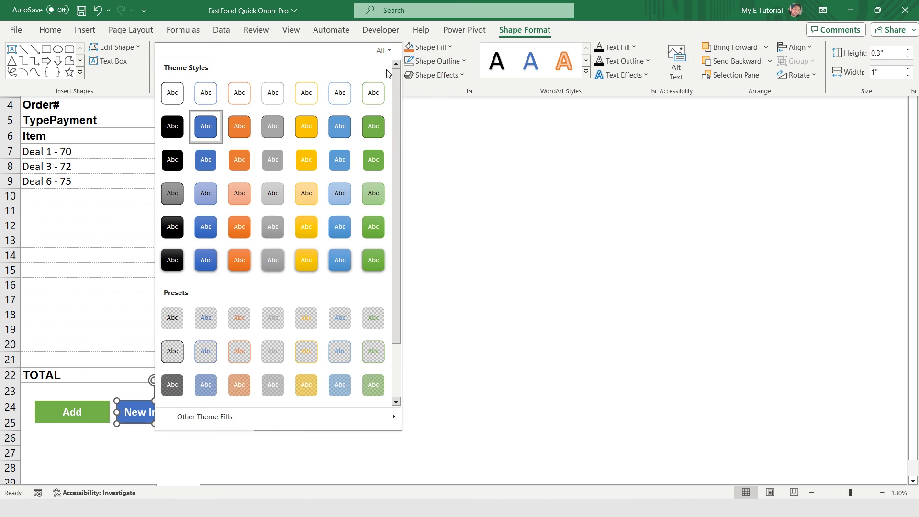
pyautogui.click(312, 135)
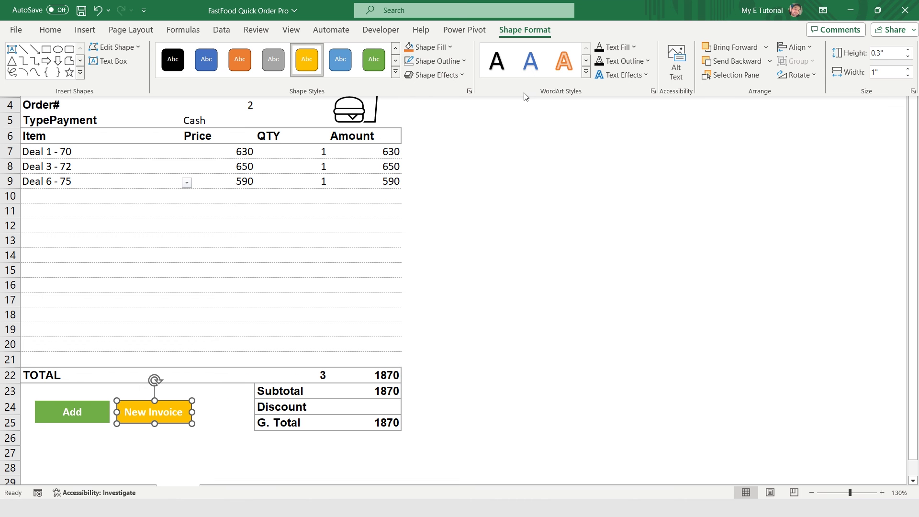
pyautogui.click(461, 61)
pyautogui.click(445, 211)
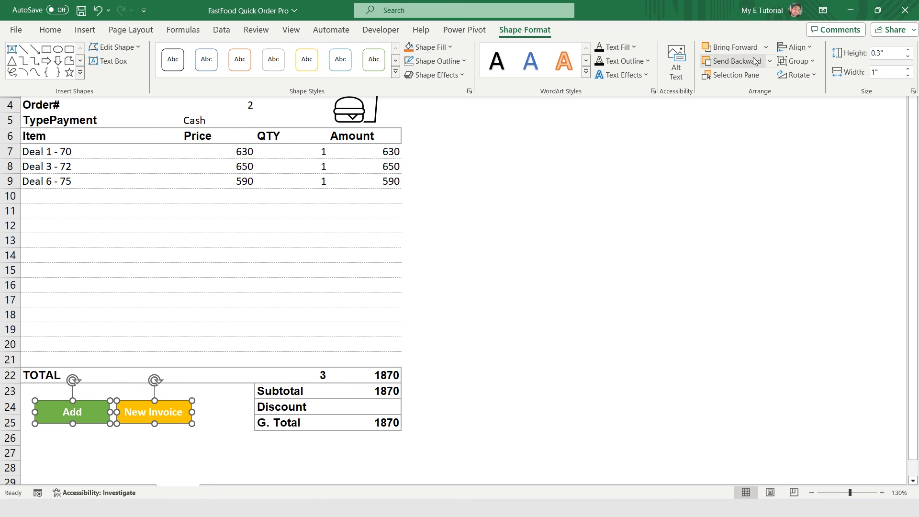
# Align the top edges of the Add and New Invoice rectangles.
pyautogui.click(794, 46)
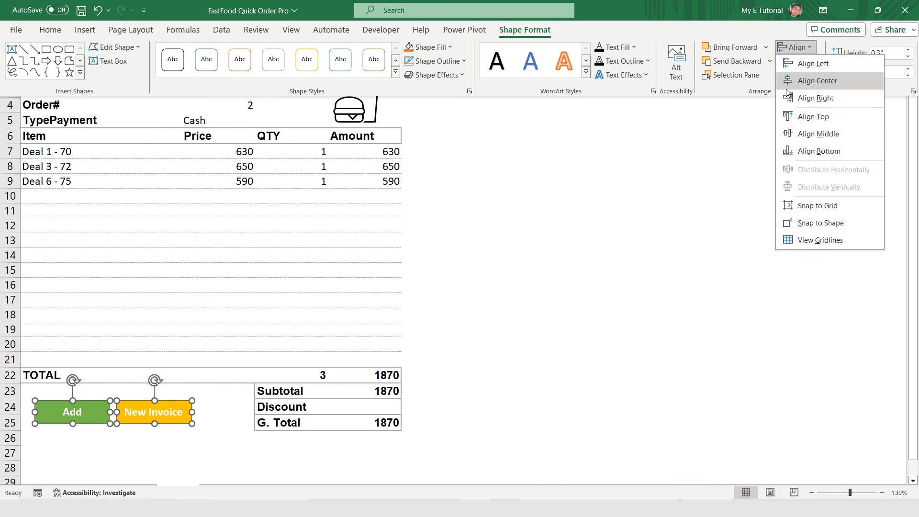
pyautogui.click(813, 117)
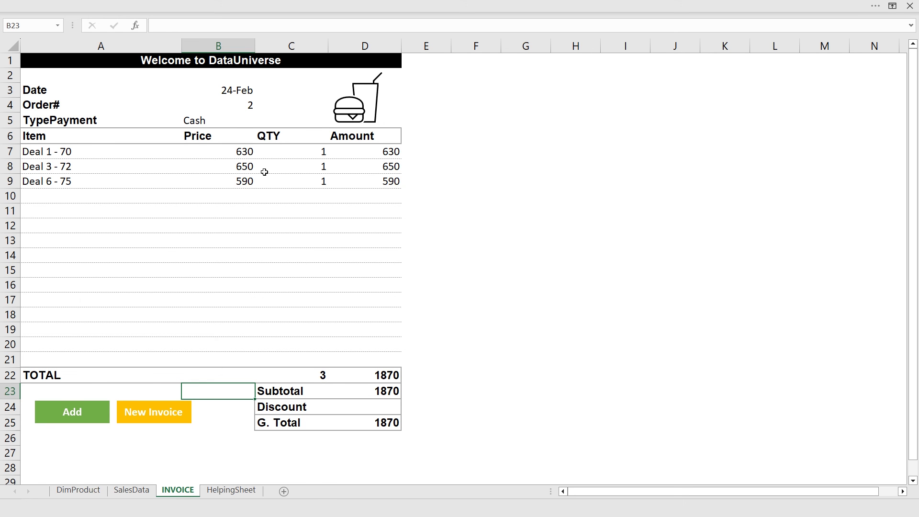
# Link cell D2 of HelpingSheet to the invoice date with the formula =INVOICE!B3.
pyautogui.click(135, 490)
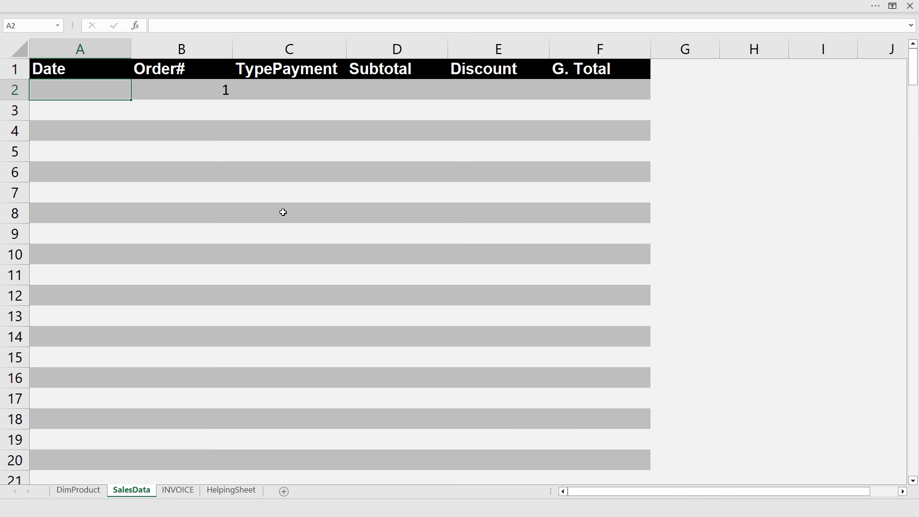
pyautogui.click(225, 490)
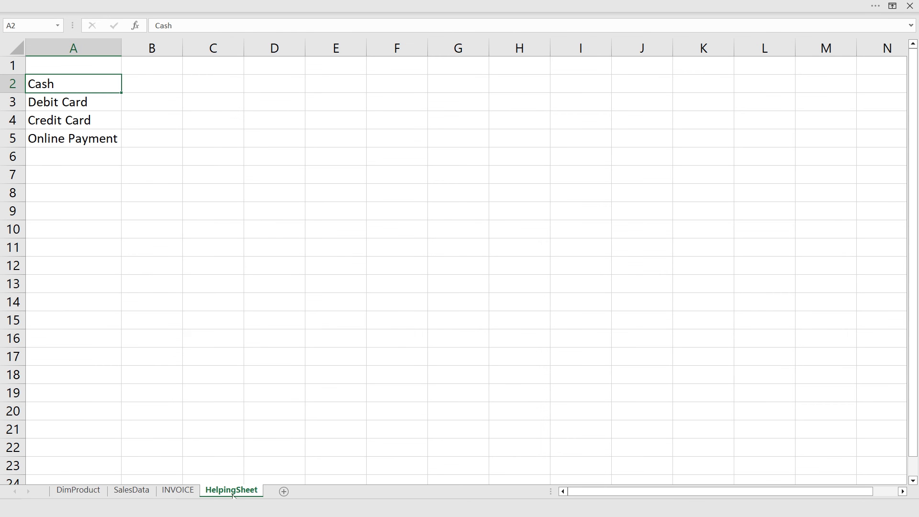
pyautogui.click(278, 86)
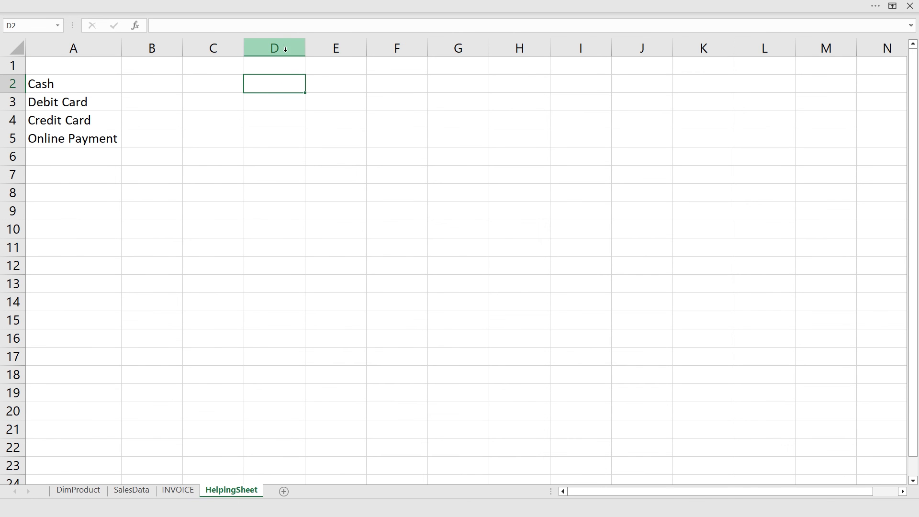
pyautogui.doubleClick(294, 82)
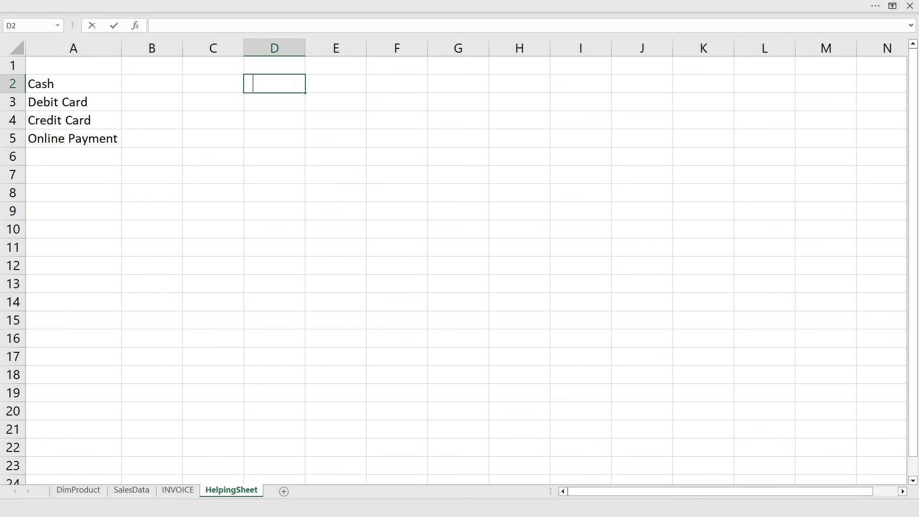
pyautogui.click(177, 489)
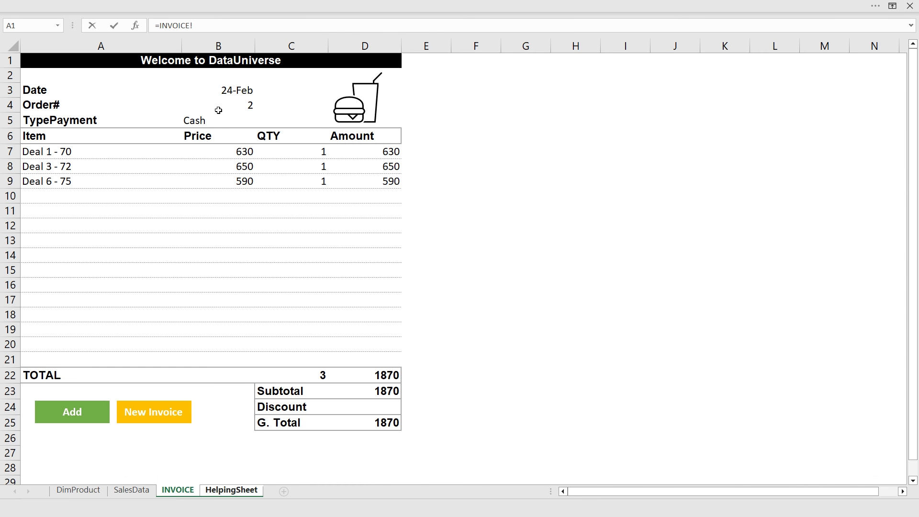
pyautogui.click(228, 90)
pyautogui.press('Return')
# Link HelpingSheet cells D3 and D4 to the invoice's order number in B4 and payment type in B5.
pyautogui.write('=')
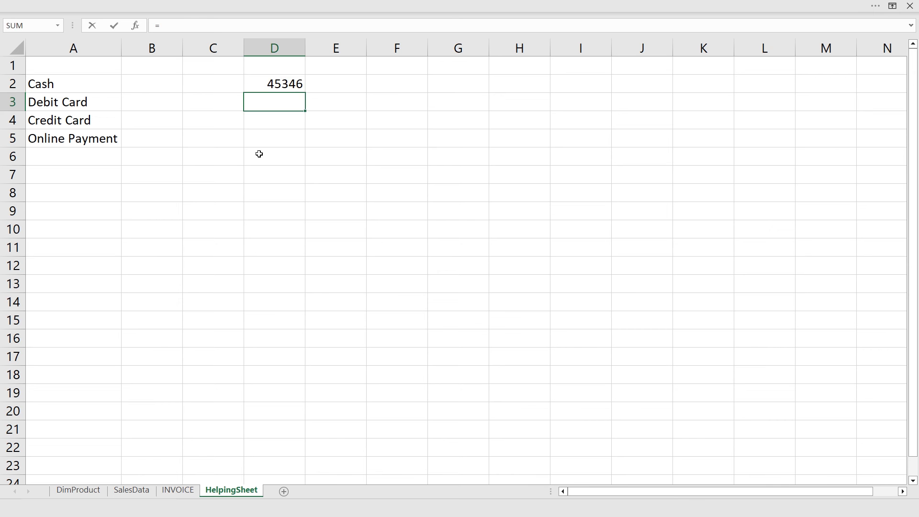
pyautogui.hotkey('ctrl', 'pageup')
pyautogui.click(238, 105)
pyautogui.press('Return')
pyautogui.write('=')
pyautogui.hotkey('ctrl', 'pageup')
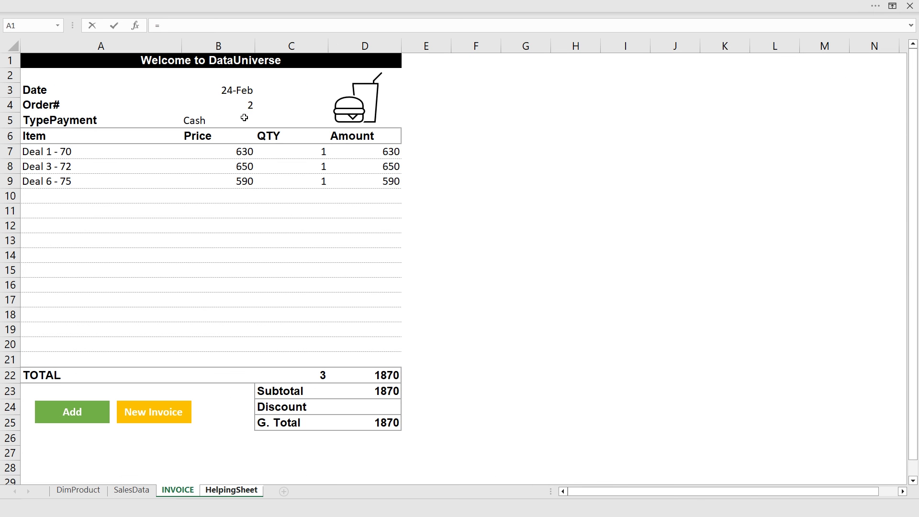
pyautogui.click(221, 122)
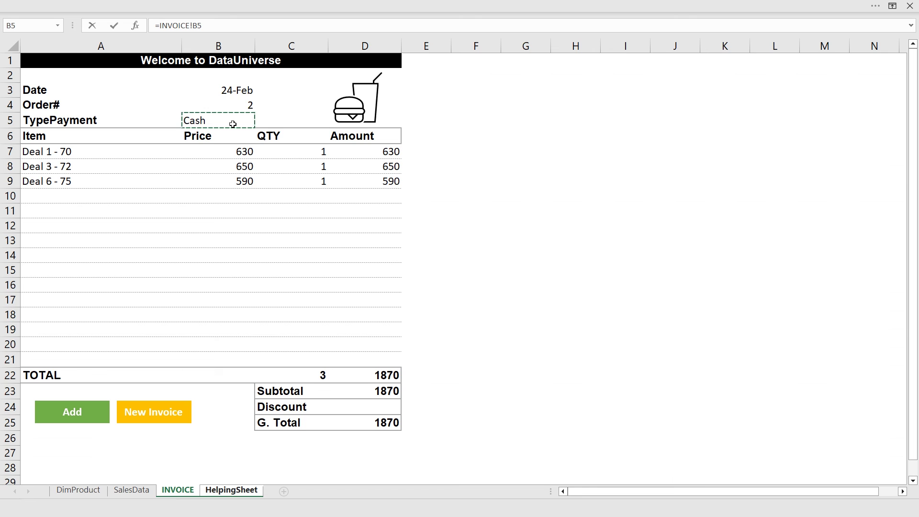
pyautogui.press('Return')
# Link HelpingSheet cells D5, D6 and D7 to the invoice's subtotal, discount and grand total in D23, D24 and D25.
pyautogui.write('=')
pyautogui.hotkey('ctrl', 'pageup')
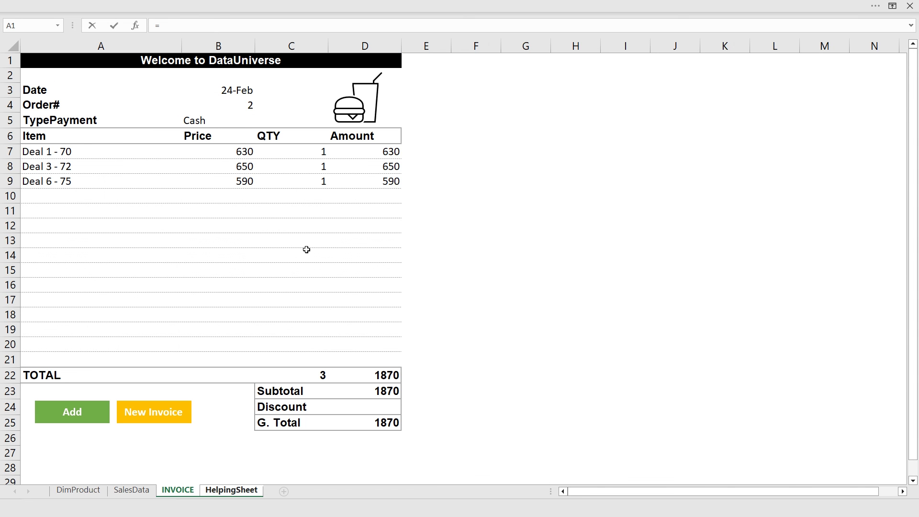
pyautogui.click(383, 389)
pyautogui.press('Return')
pyautogui.write('=')
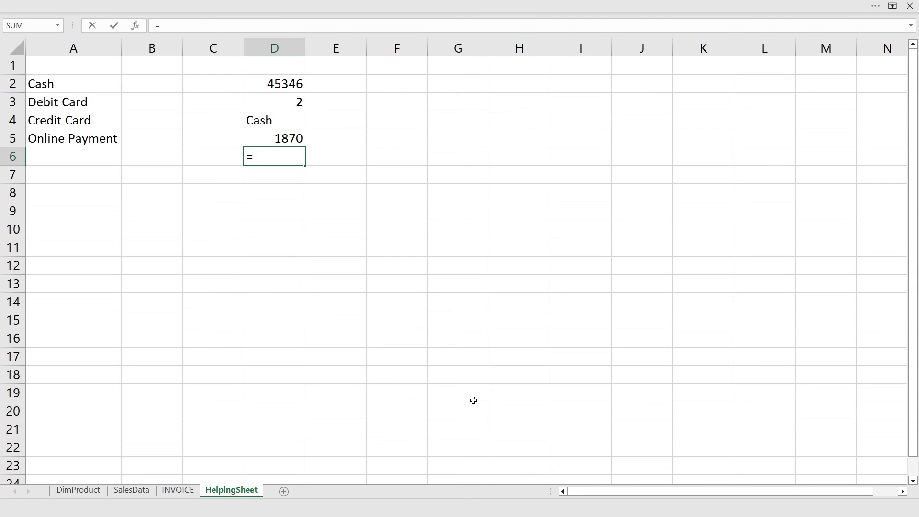
pyautogui.hotkey('ctrl', 'pageup')
pyautogui.click(392, 407)
pyautogui.press('Return')
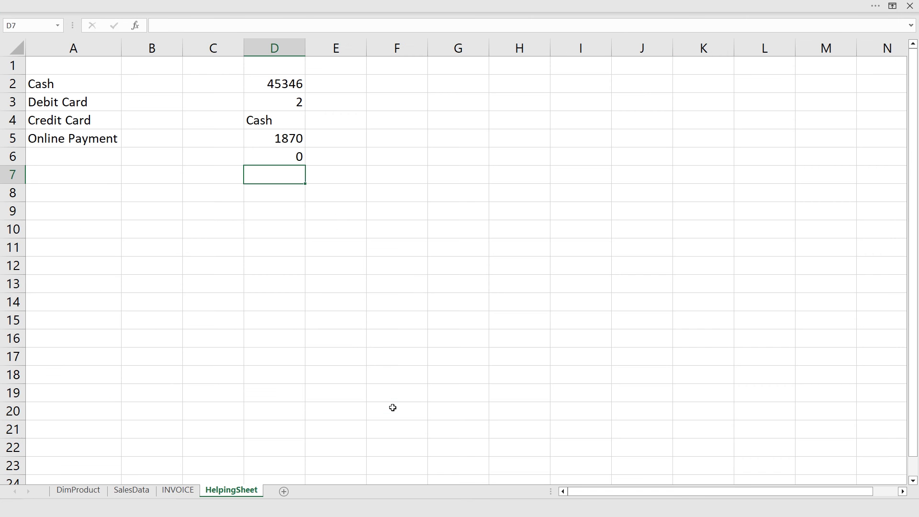
pyautogui.write('=')
pyautogui.hotkey('ctrl', 'pageup')
pyautogui.click(399, 422)
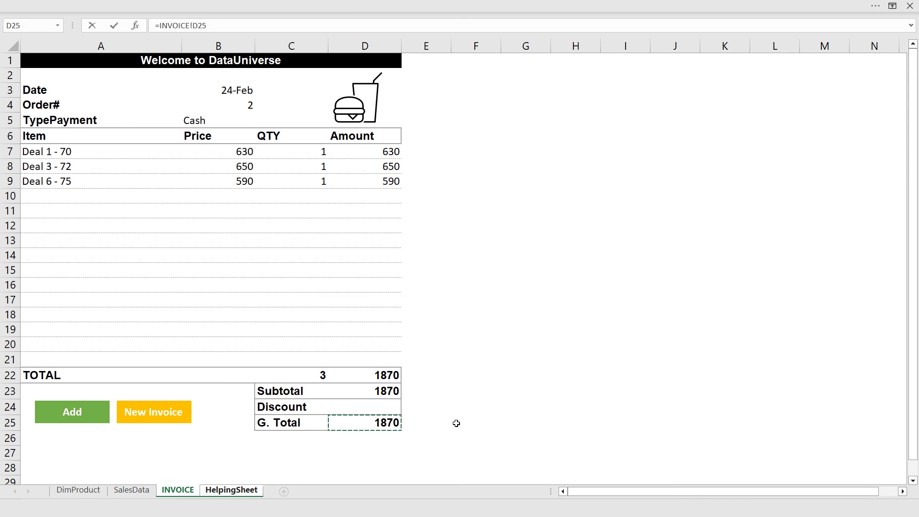
pyautogui.press('Return')
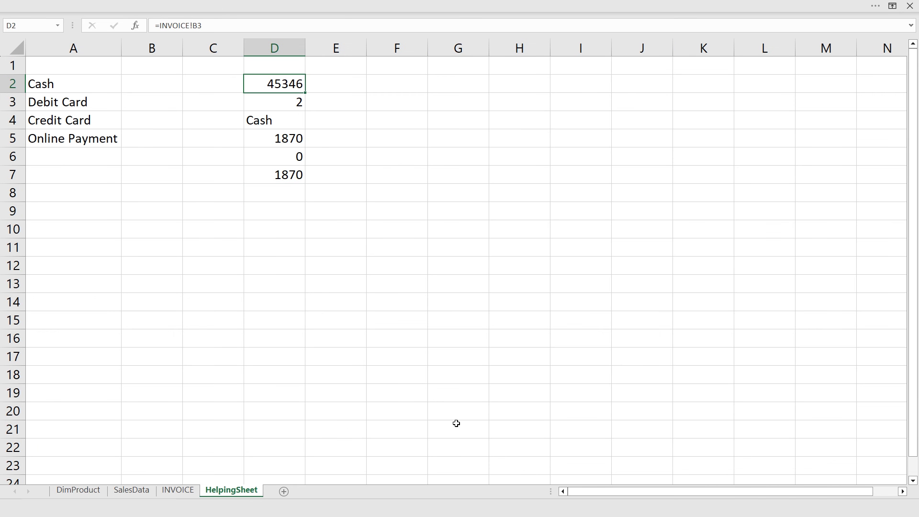
pyautogui.hotkey('ctrl', 'shift', 'Down')
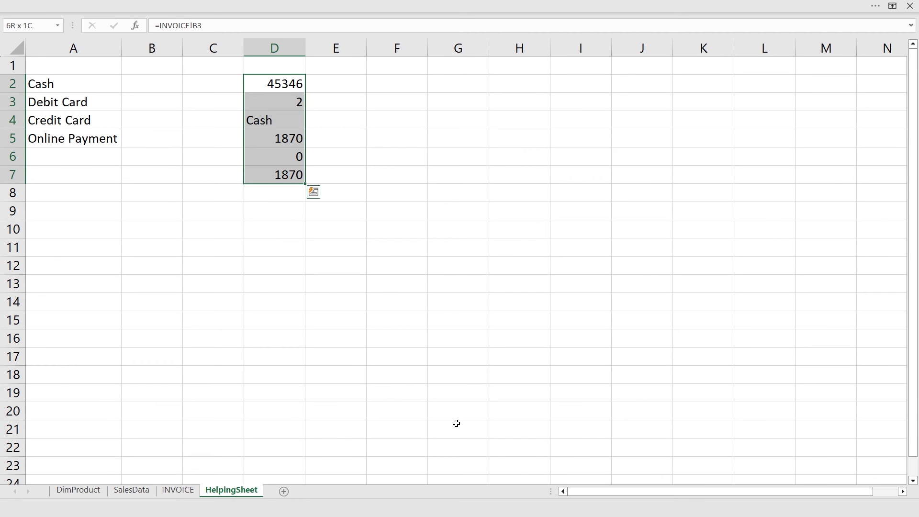
# Return to the INVOICE sheet and set the ribbon to always show its tabs and commands.
pyautogui.hotkey('ctrl', 'pageup')
pyautogui.click(413, 5)
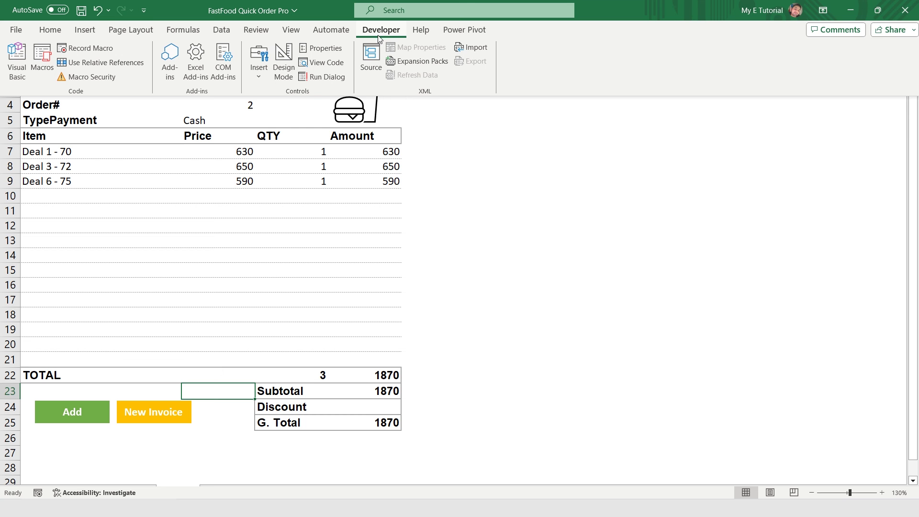
pyautogui.click(823, 11)
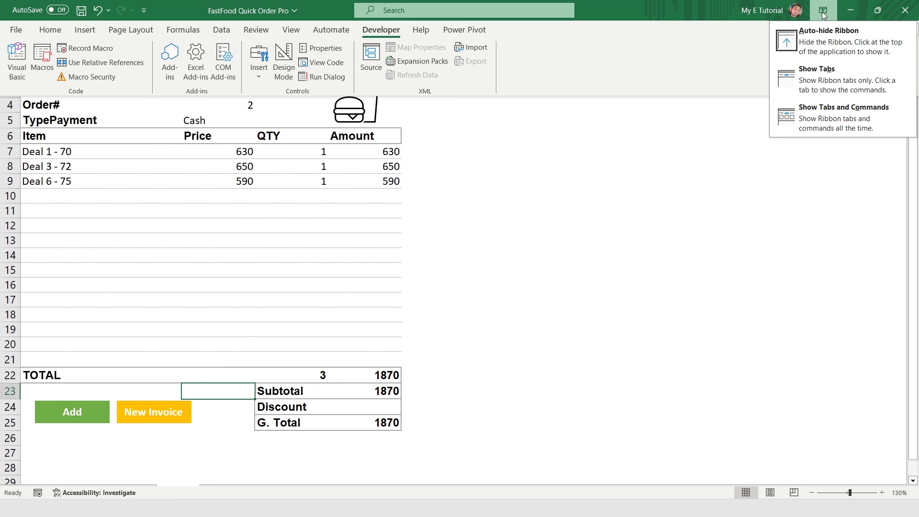
pyautogui.click(824, 114)
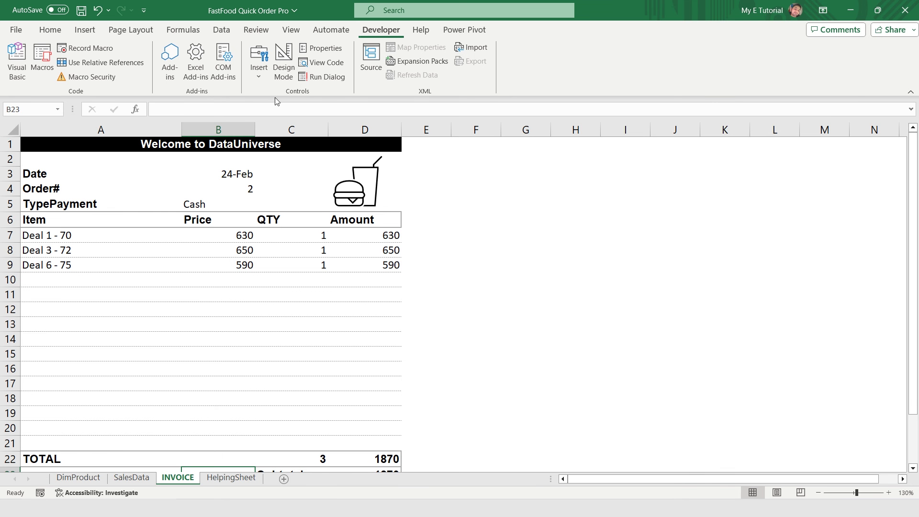
# Start recording a macro named AddDeal, stored in this workbook.
pyautogui.click(88, 48)
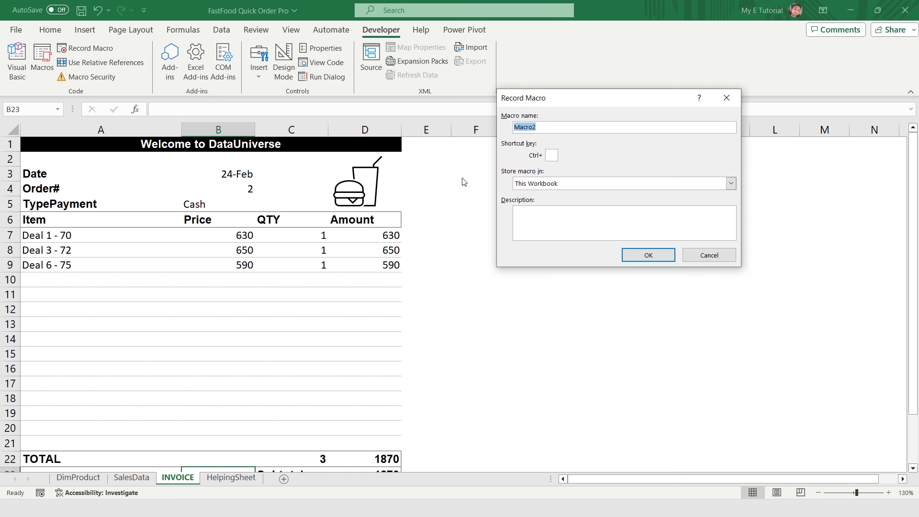
pyautogui.write('AddDeal')
pyautogui.click(643, 257)
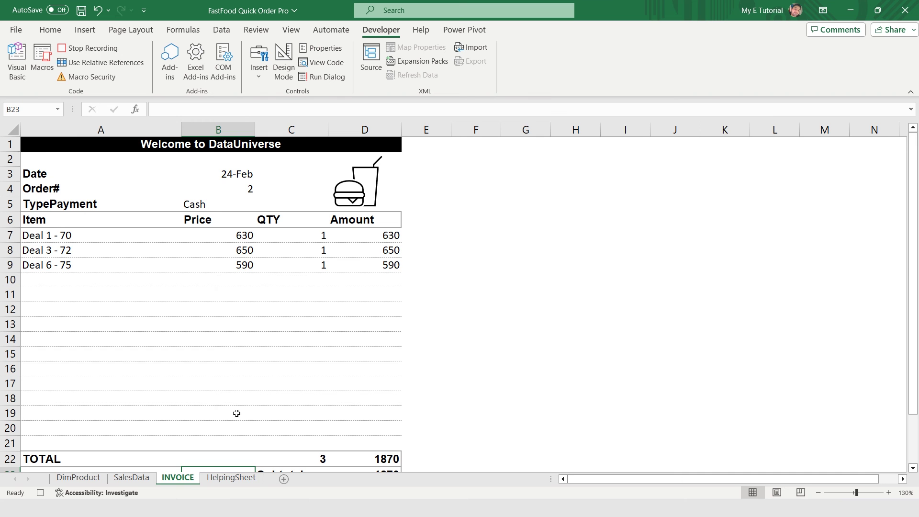
# Copy the linked invoice cells D2:D7 on HelpingSheet.
pyautogui.click(210, 478)
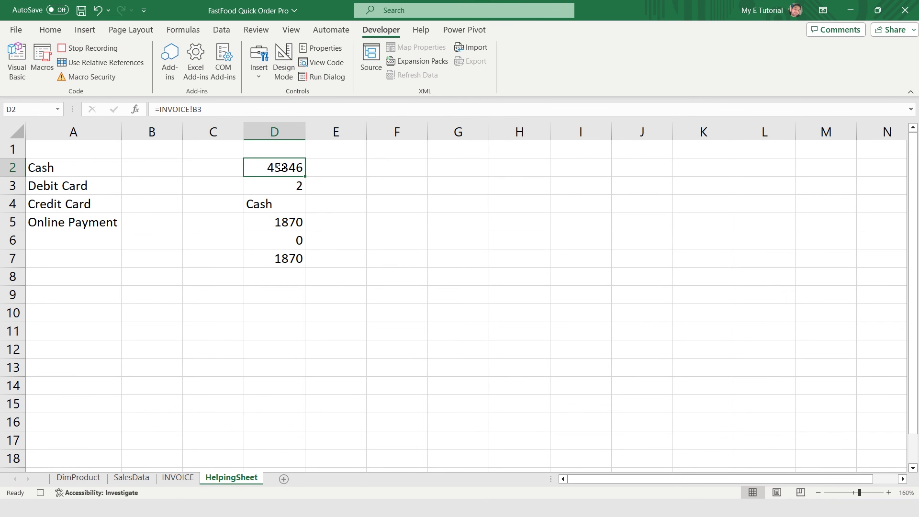
pyautogui.moveTo(280, 167); pyautogui.dragTo(284, 259)
pyautogui.hotkey('ctrl', 'c')
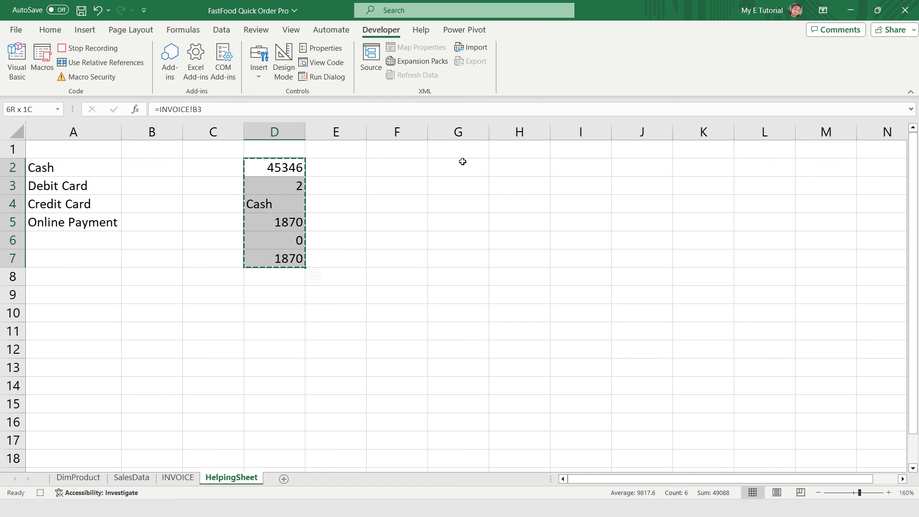
# On SalesData, go from G1 to the sheet's last row, across to column A and up to its last filled cell.
pyautogui.click(131, 477)
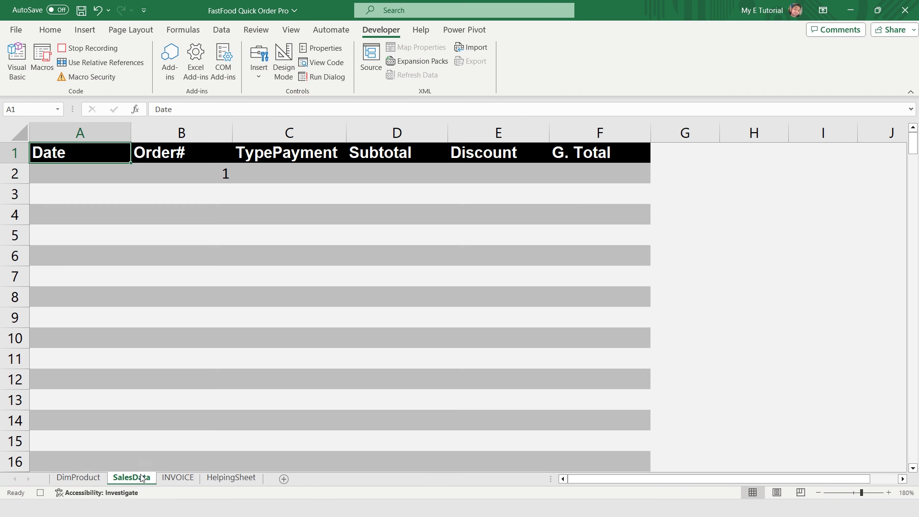
pyautogui.click(689, 151)
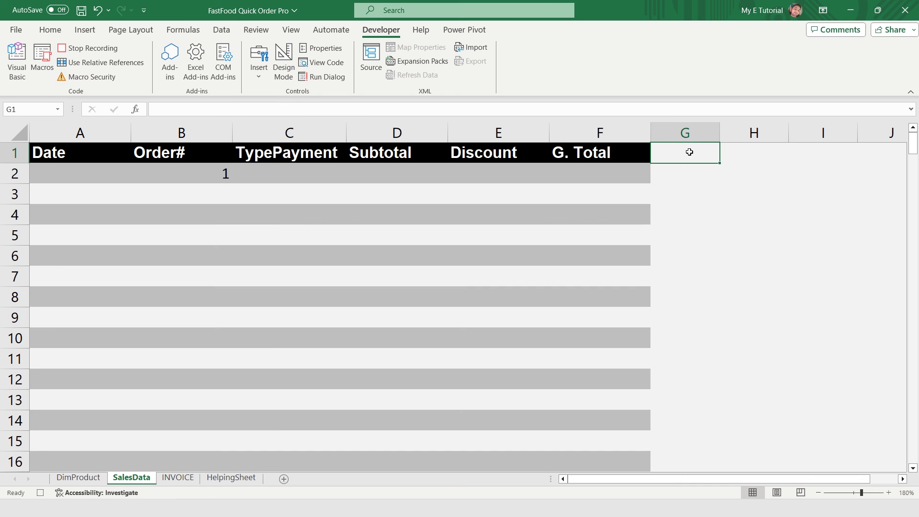
pyautogui.hotkey('ctrl', 'Down')
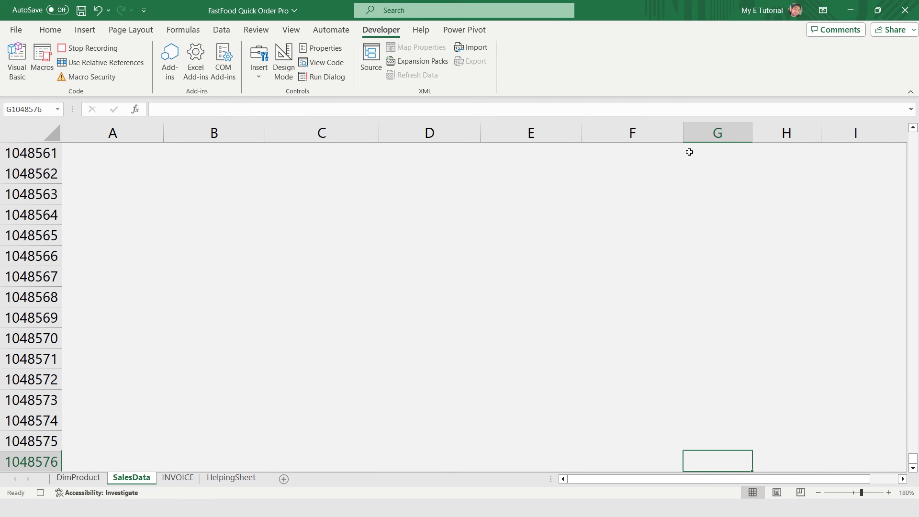
pyautogui.hotkey('ctrl', 'Left')
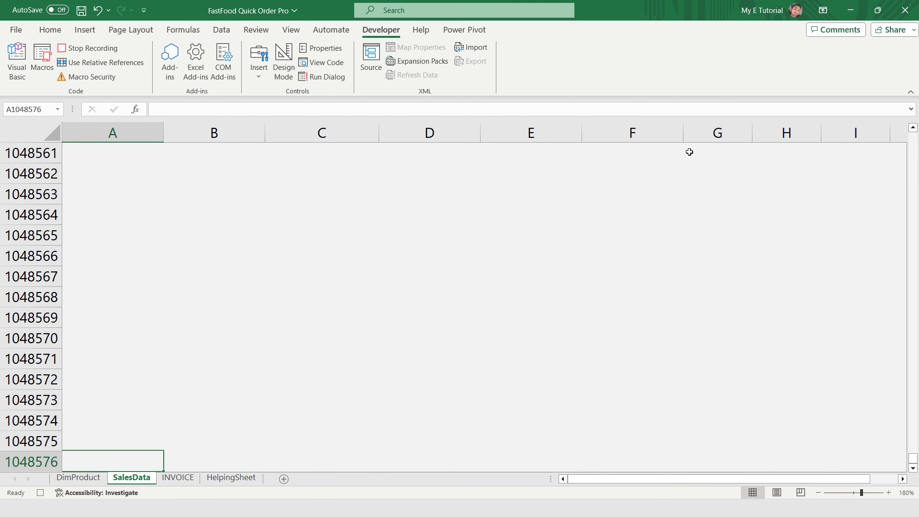
pyautogui.hotkey('ctrl', 'Up')
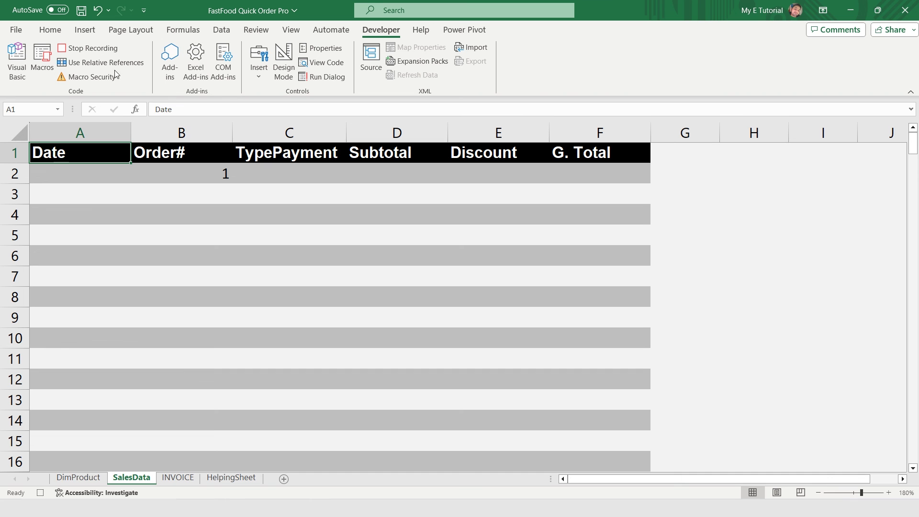
# Turn on relative references, move down to the first empty row of SalesData and paste the copied invoice cells as transposed values.
pyautogui.click(90, 63)
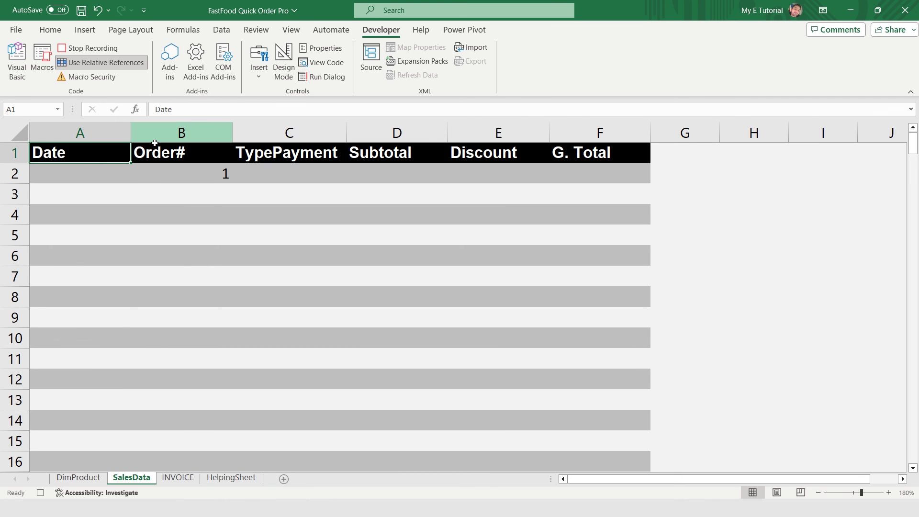
pyautogui.press('Down')
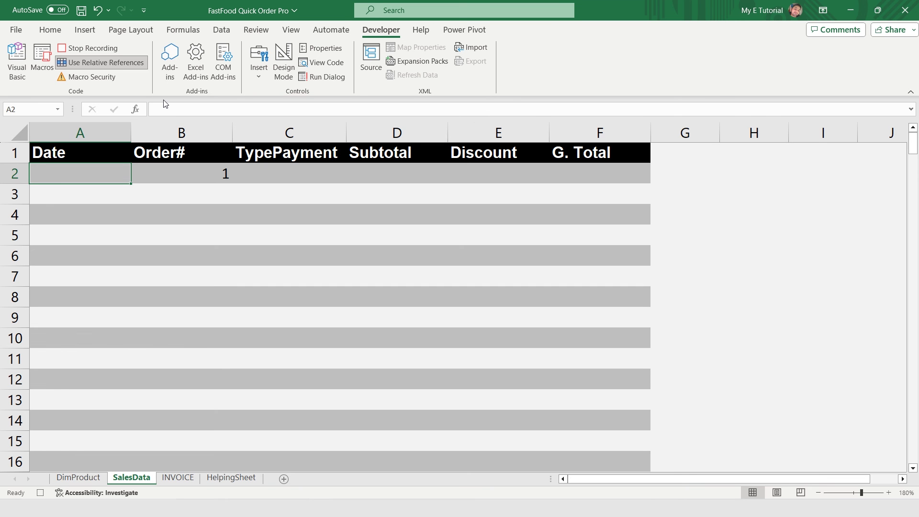
pyautogui.hotkey('ctrl', 'alt', 'v')
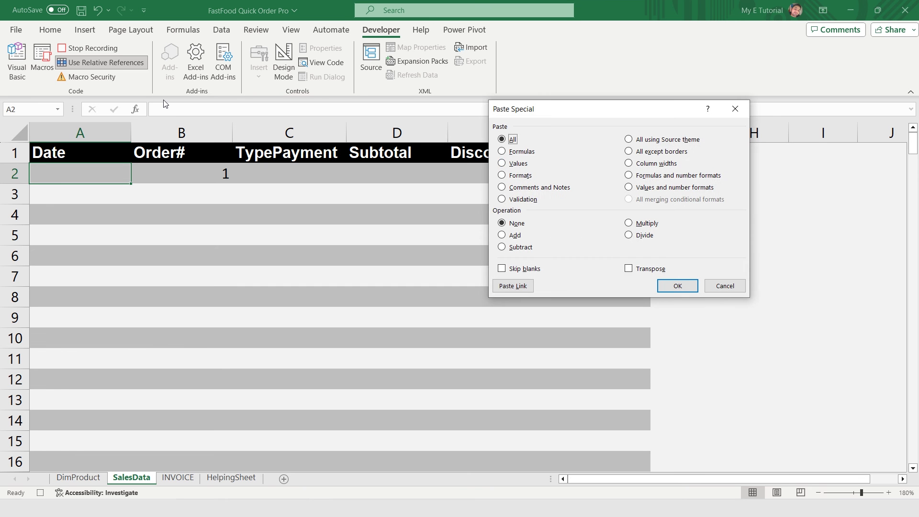
pyautogui.click(503, 166)
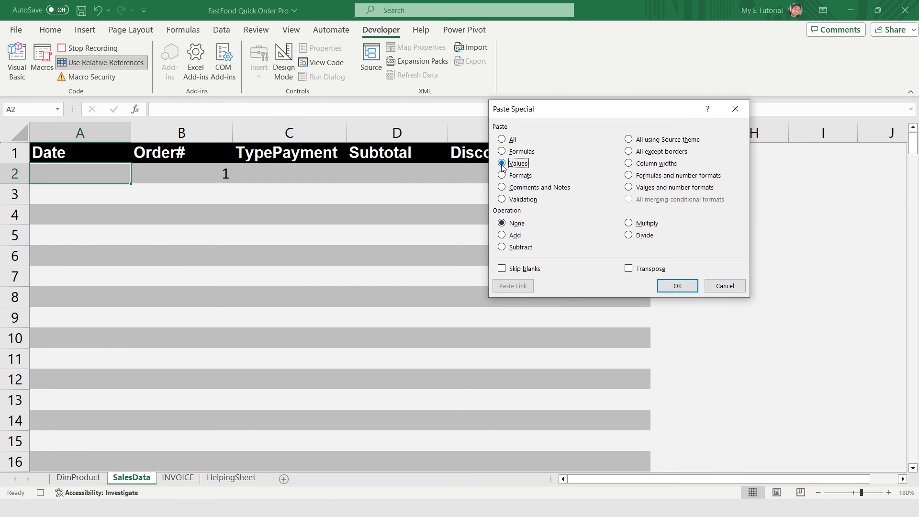
pyautogui.click(628, 269)
pyautogui.click(678, 286)
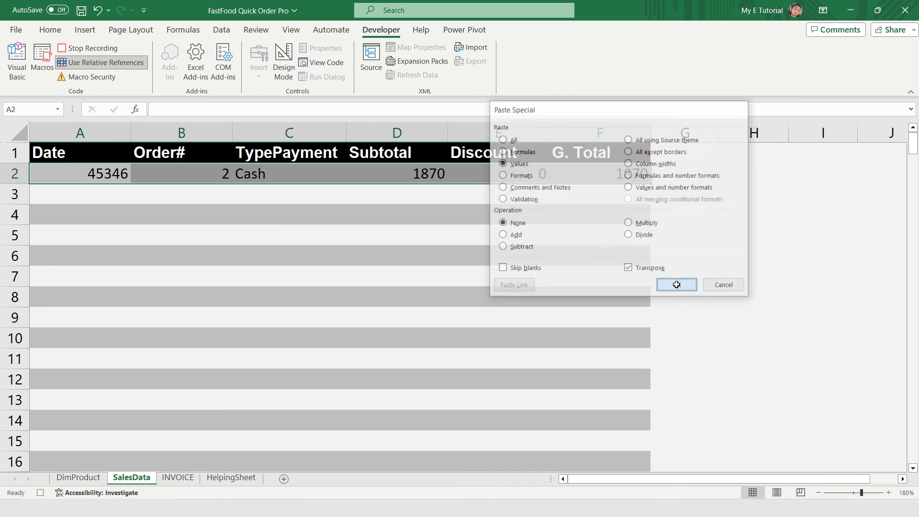
# Return to the date cell B3 on the INVOICE sheet and stop recording the macro.
pyautogui.click(178, 478)
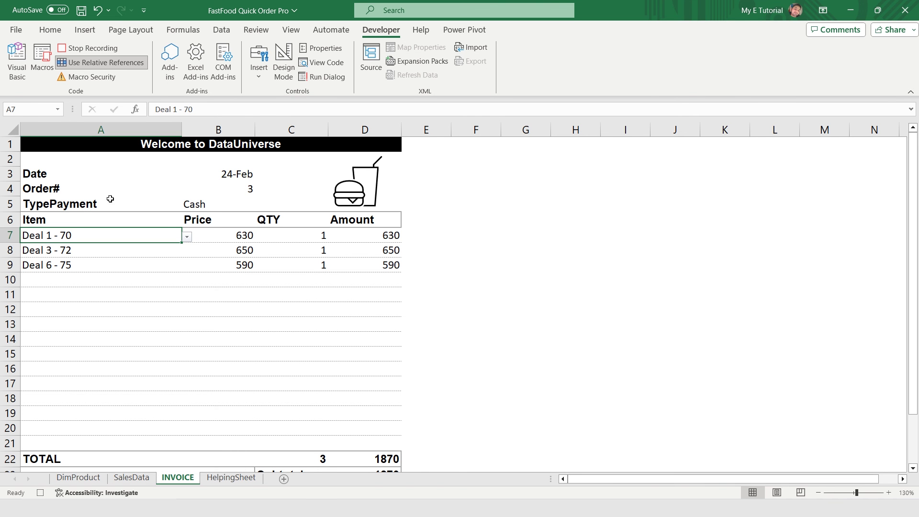
pyautogui.click(242, 173)
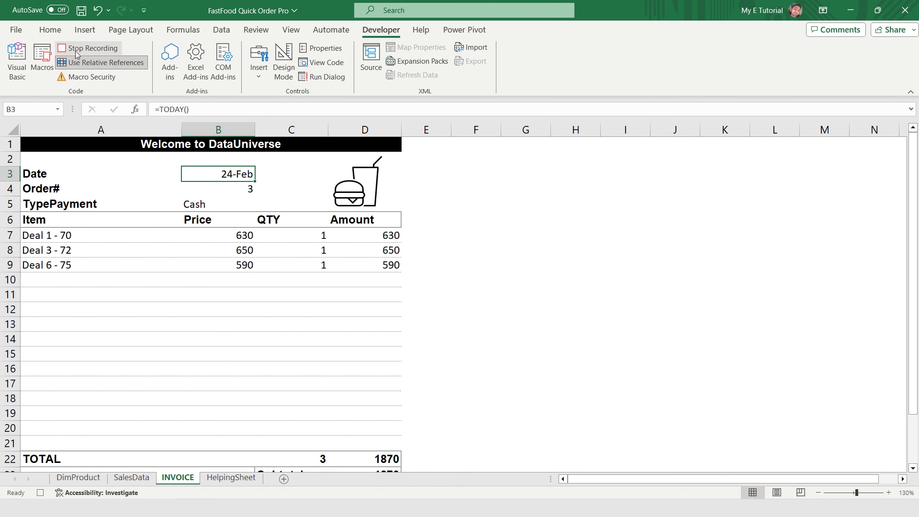
pyautogui.click(92, 51)
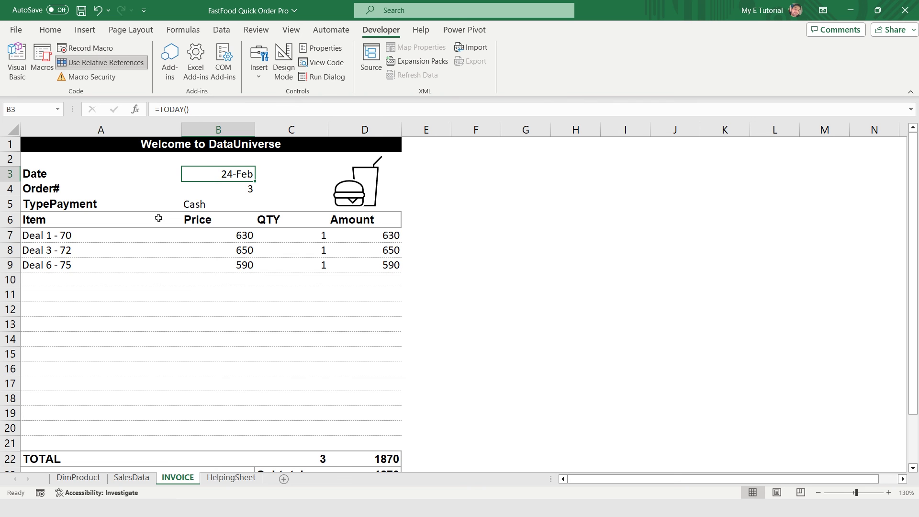
# Assign the AddData macro to the green Add button below the invoice.
pyautogui.scroll(-2, 103, 372)
pyautogui.click(72, 438)
pyautogui.rightClick(73, 439)
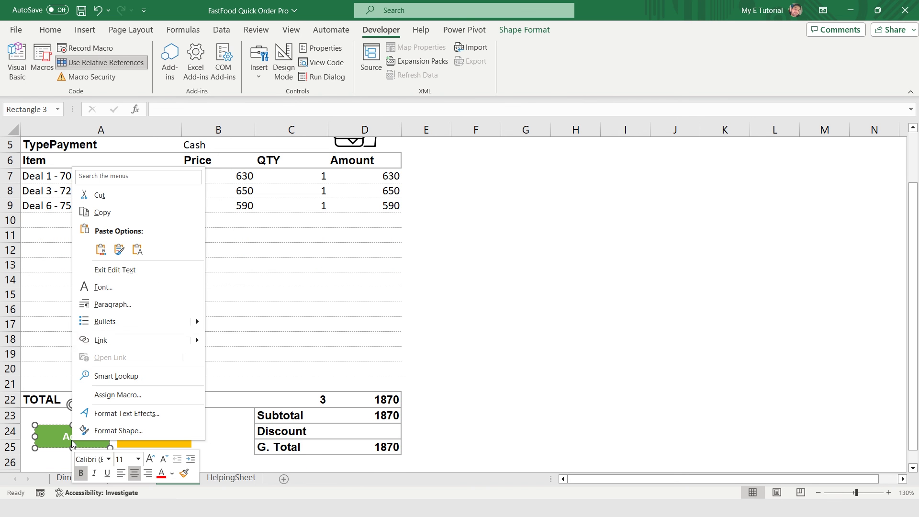
pyautogui.click(118, 395)
pyautogui.moveTo(211, 204); pyautogui.dragTo(223, 149)
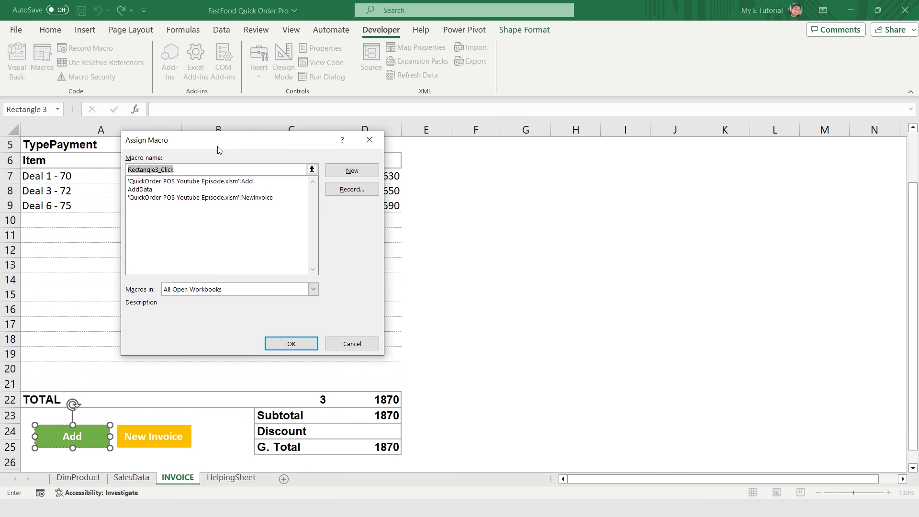
pyautogui.click(146, 194)
pyautogui.click(291, 343)
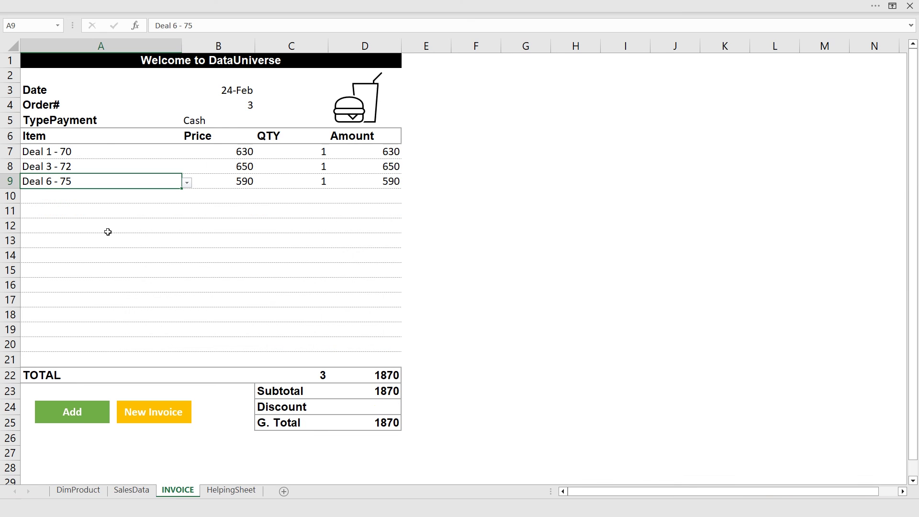
# Test the Add button by recording the current invoice, and open SalesData to check the new row.
pyautogui.click(77, 420)
pyautogui.click(136, 490)
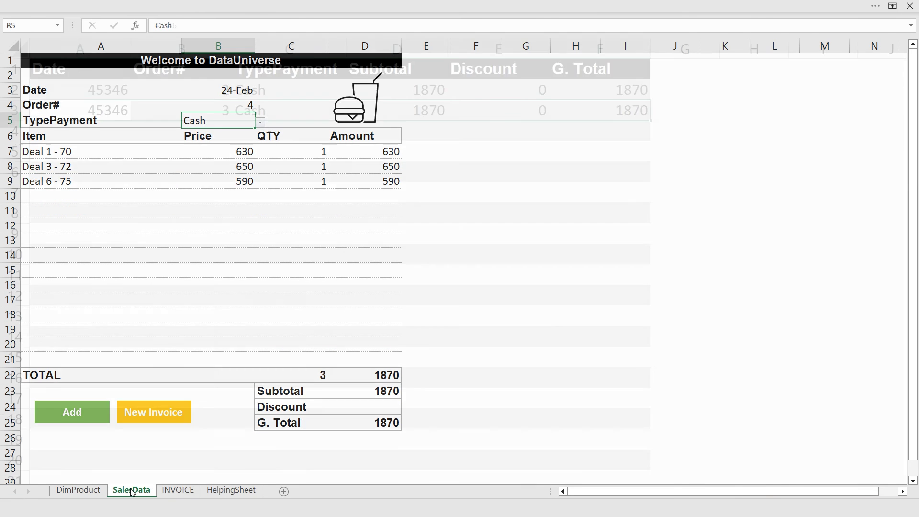
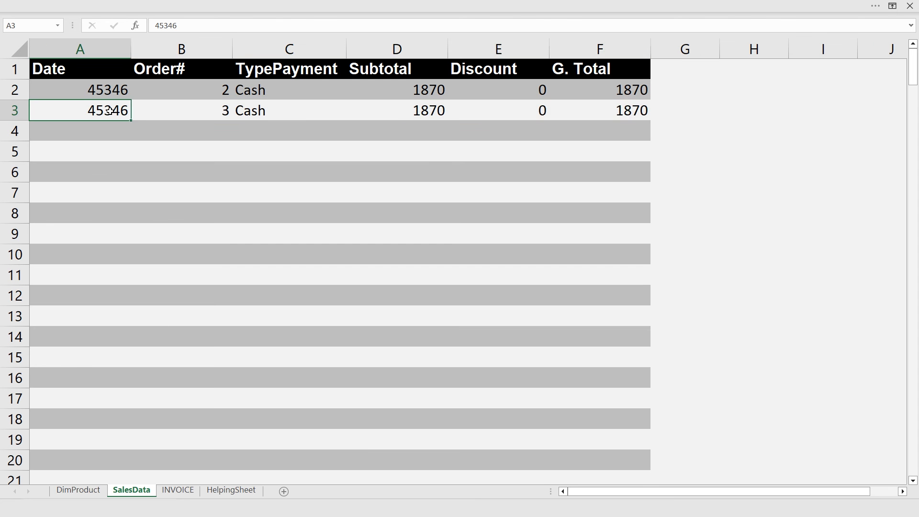
# Compare the order number on the INVOICE sheet with the last Order# recorded in SalesData.
pyautogui.press('Left')
pyautogui.press('Left')
pyautogui.press('Left')
pyautogui.press('Left')
pyautogui.press('Left')
pyautogui.hotkey('ctrl', 'pagedown')
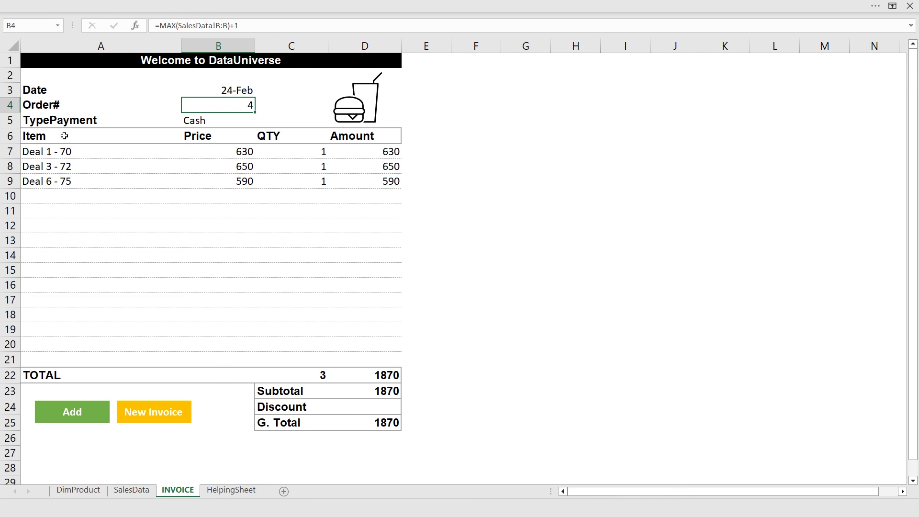
pyautogui.hotkey('ctrl', 'pageup')
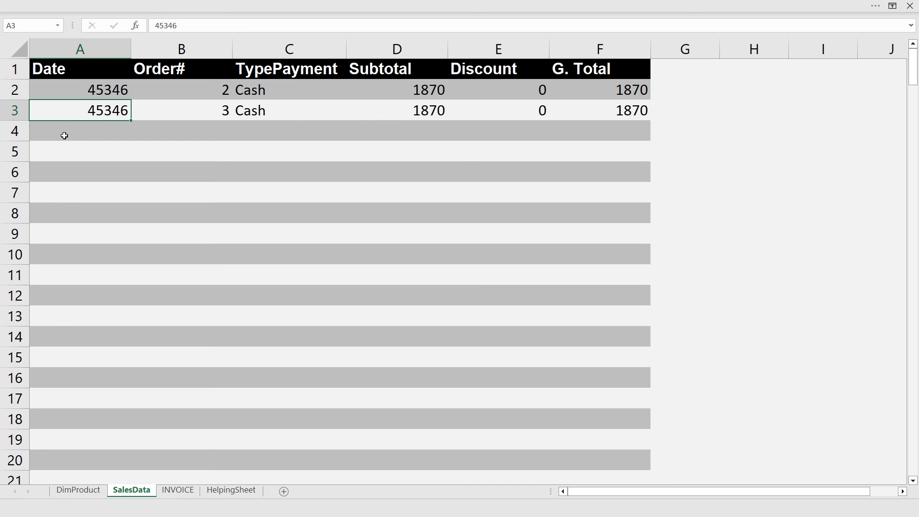
pyautogui.press('Right')
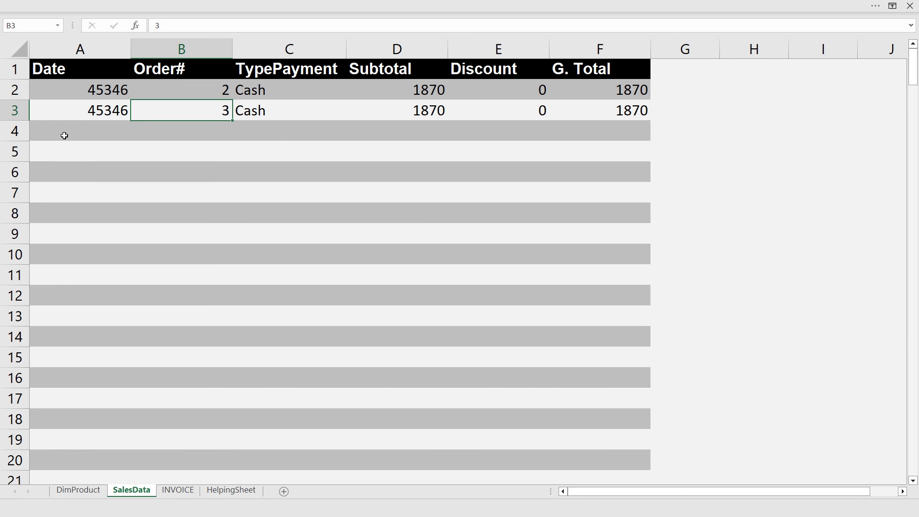
# Add Zinger Burger Cheese - 2 with a quantity of 2 in row 10 of the INVOICE sheet.
pyautogui.hotkey('ctrl', 'pagedown')
pyautogui.write('da')
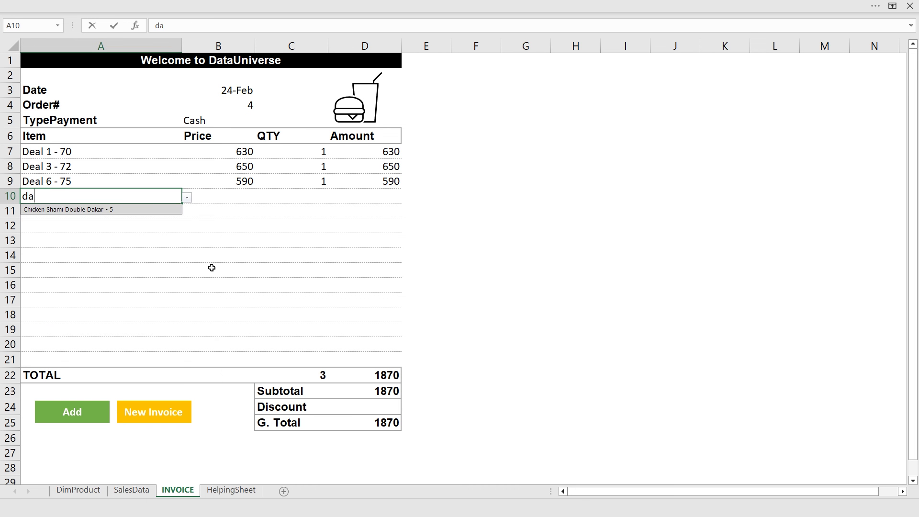
pyautogui.press('BackSpace')
pyautogui.press('BackSpace')
pyautogui.write('bur')
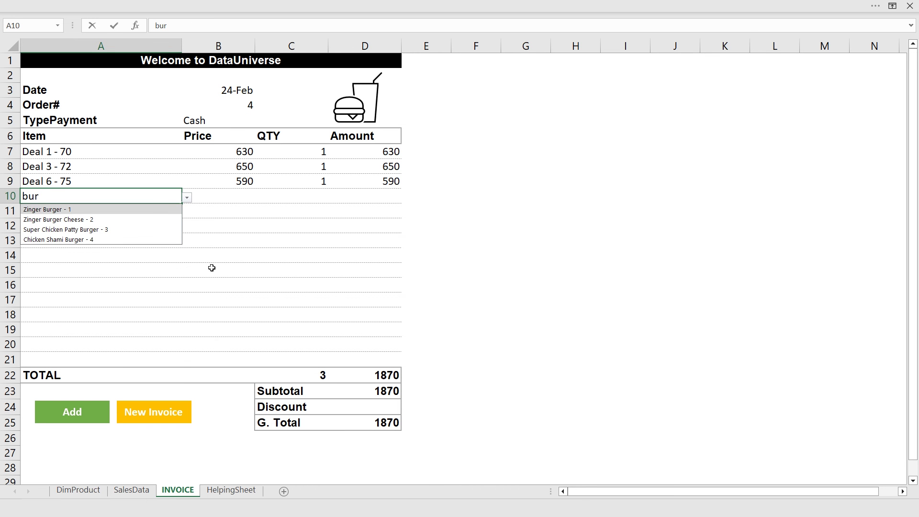
pyautogui.press('Down')
pyautogui.press('Down')
pyautogui.press('Return')
pyautogui.press('Up')
pyautogui.press('Right')
# Add Afghani Pizza - 28 with a quantity of 3 in row 11 of the invoice.
pyautogui.press('Right')
pyautogui.write('2')
pyautogui.press('Return')
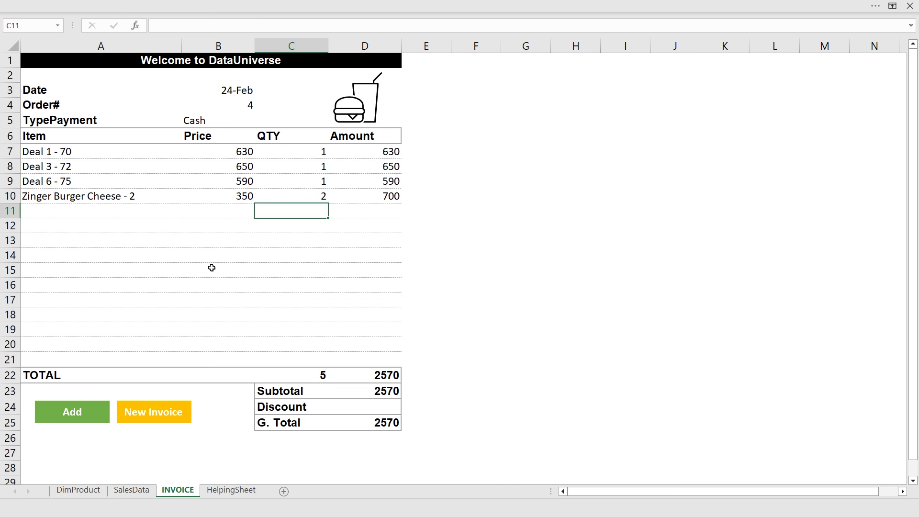
pyautogui.press('Left')
pyautogui.press('Left')
pyautogui.write('pi')
pyautogui.press('Down')
pyautogui.press('Return')
pyautogui.press('Up')
pyautogui.press('Right')
pyautogui.press('Right')
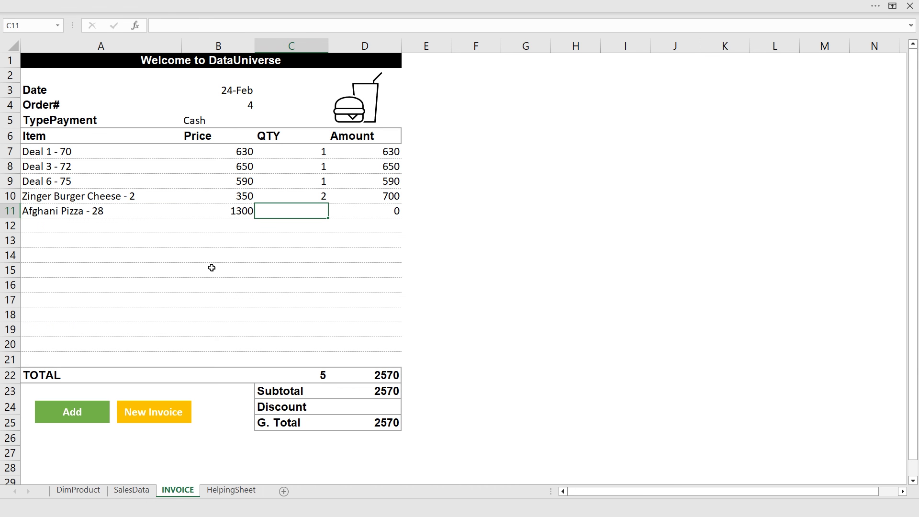
pyautogui.write('3')
pyautogui.press('Return')
# Record the extended invoice with the Add button and open SalesData to check the new row.
pyautogui.press('Up')
pyautogui.press('Left')
pyautogui.press('Left')
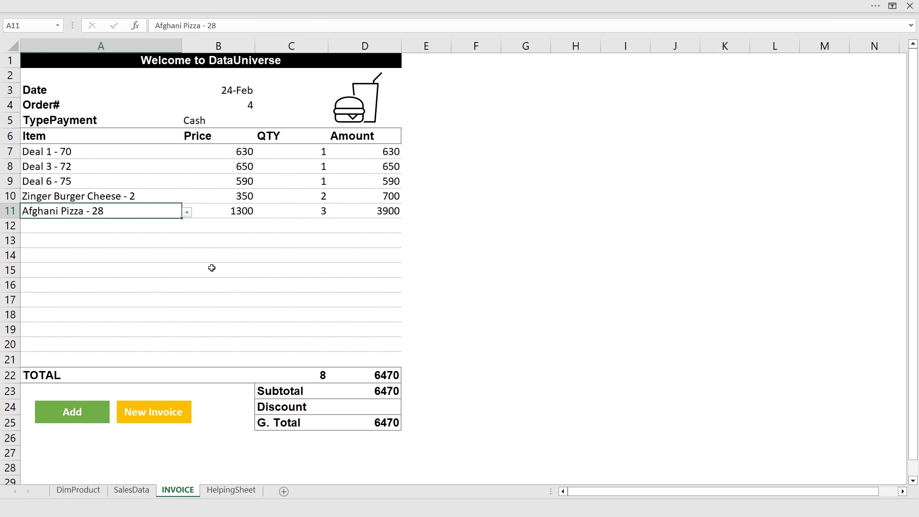
pyautogui.click(86, 414)
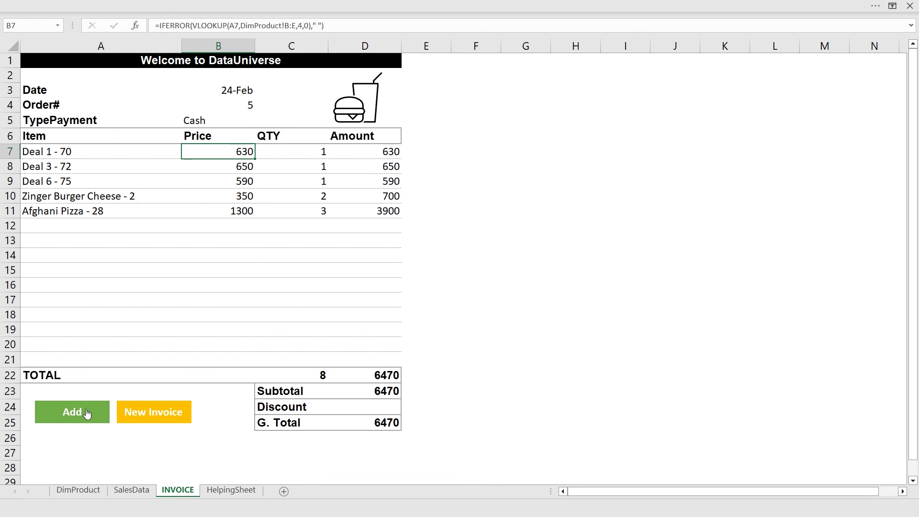
pyautogui.click(131, 490)
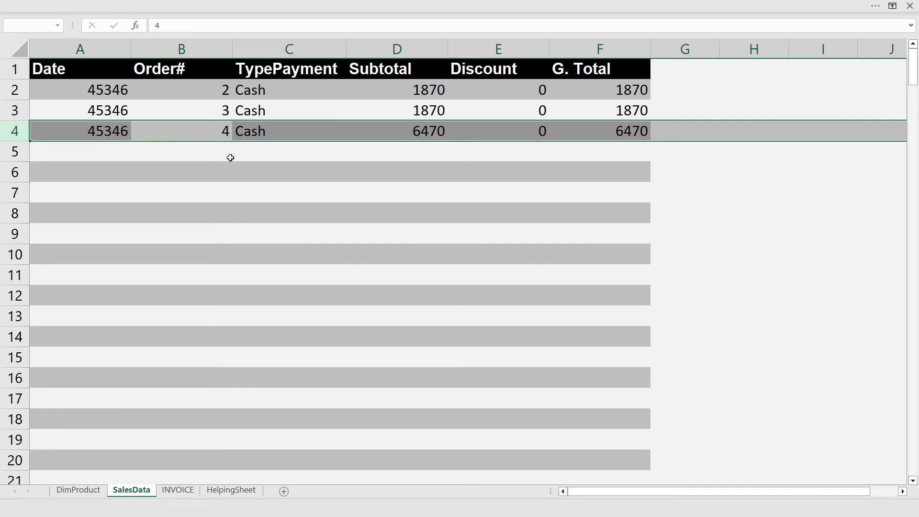
# Add Deal 16 - 85 in rows 12 and 13 and Deal 17 - 86 in row 14 of the INVOICE sheet.
pyautogui.hotkey('ctrl', 'pagedown')
pyautogui.press('Down')
pyautogui.hotkey('alt', 'Down')
pyautogui.press('Up')
pyautogui.press('Up')
pyautogui.press('Up')
pyautogui.press('Return')
pyautogui.press('Down')
pyautogui.hotkey('alt', 'Down')
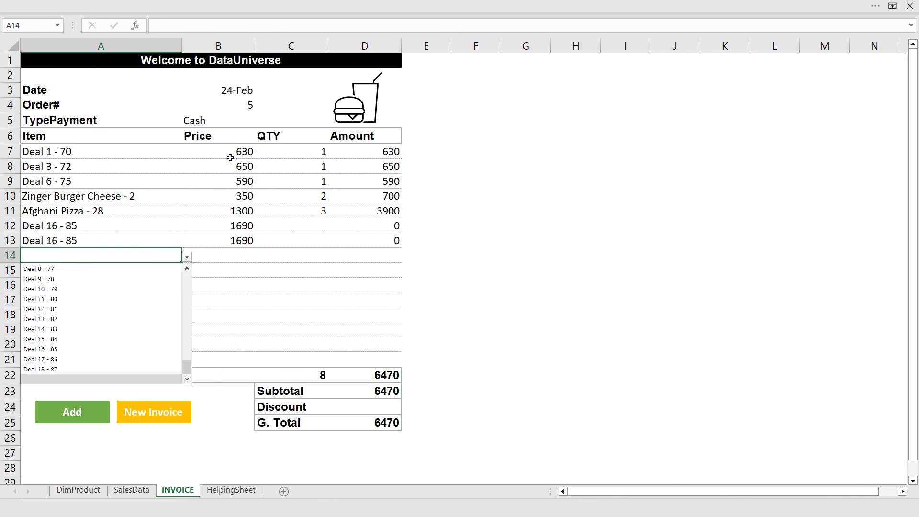
pyautogui.press('Up')
pyautogui.press('Up')
pyautogui.press('Return')
# Enter quantities 4, 2 and 4 for the three deals in invoice rows 12 to 14.
pyautogui.press('Up')
pyautogui.press('Down')
pyautogui.press('Right')
pyautogui.press('Right')
pyautogui.press('Up')
pyautogui.press('Up')
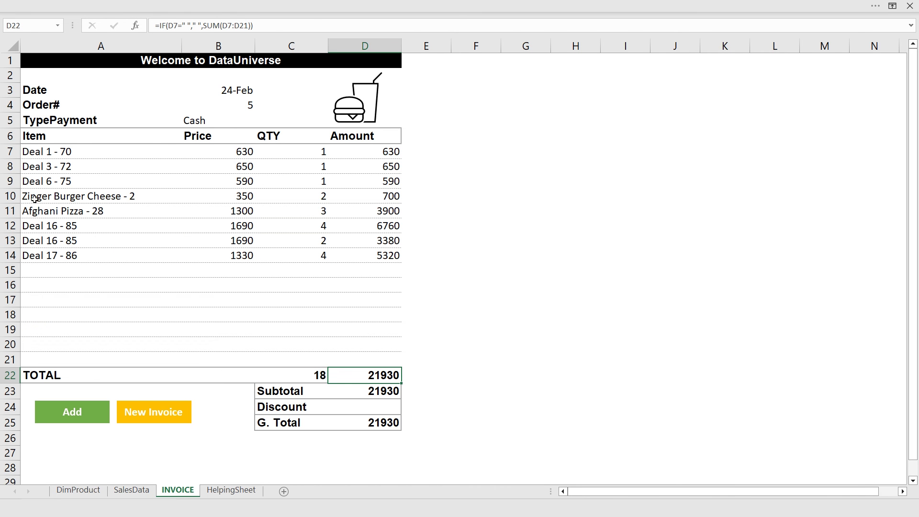
# Record the updated invoice with the Add button and check the result in SalesData.
pyautogui.click(97, 419)
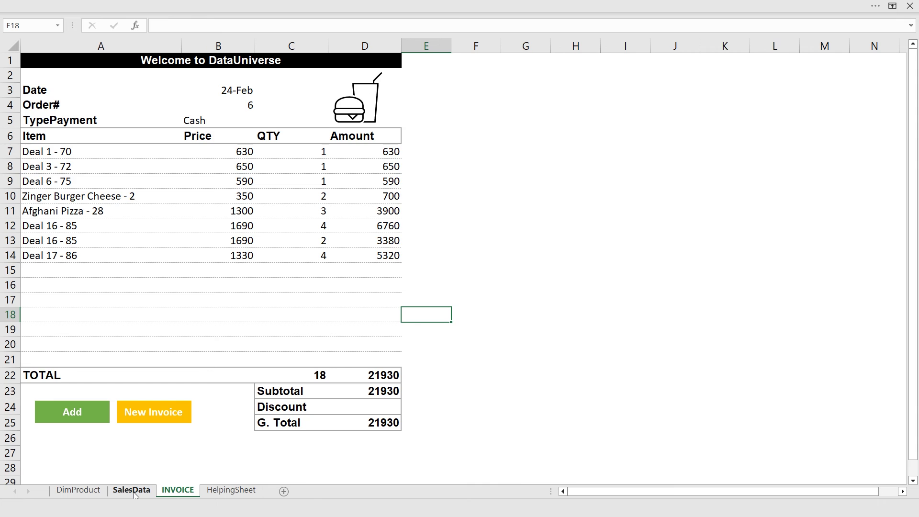
pyautogui.click(139, 493)
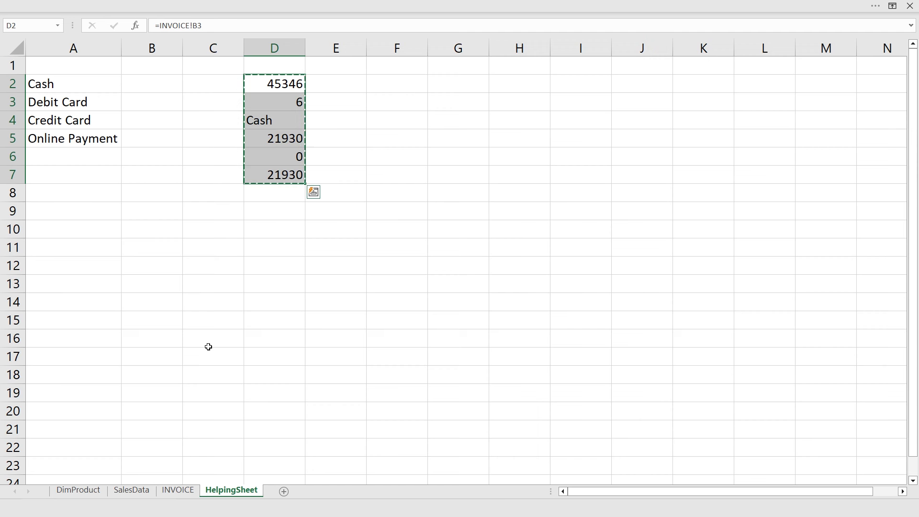
# Open the code of Module1 with the AddData macro in the Visual Basic editor.
pyautogui.click(318, 5)
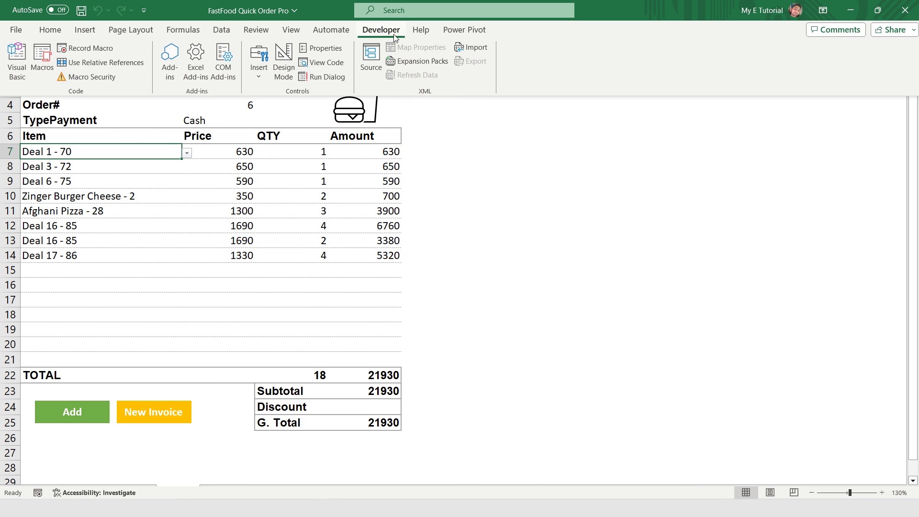
pyautogui.click(19, 64)
pyautogui.click(22, 151)
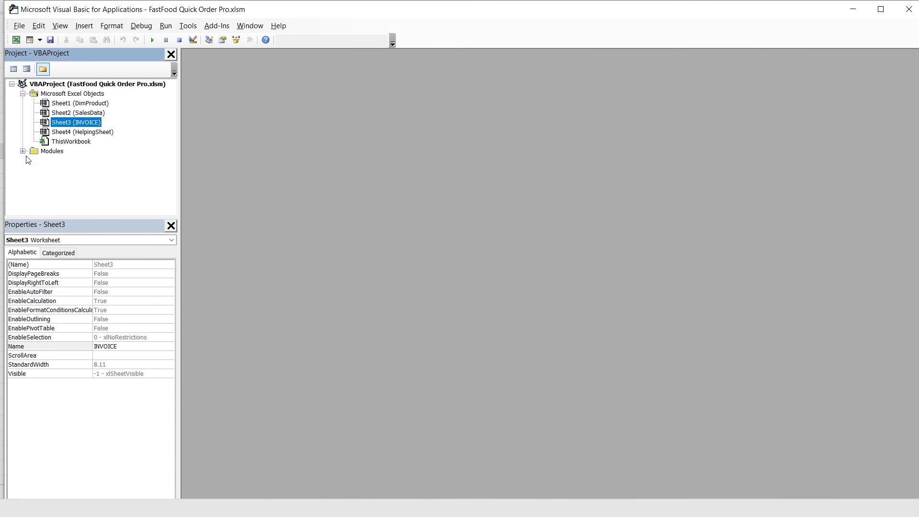
pyautogui.doubleClick(62, 161)
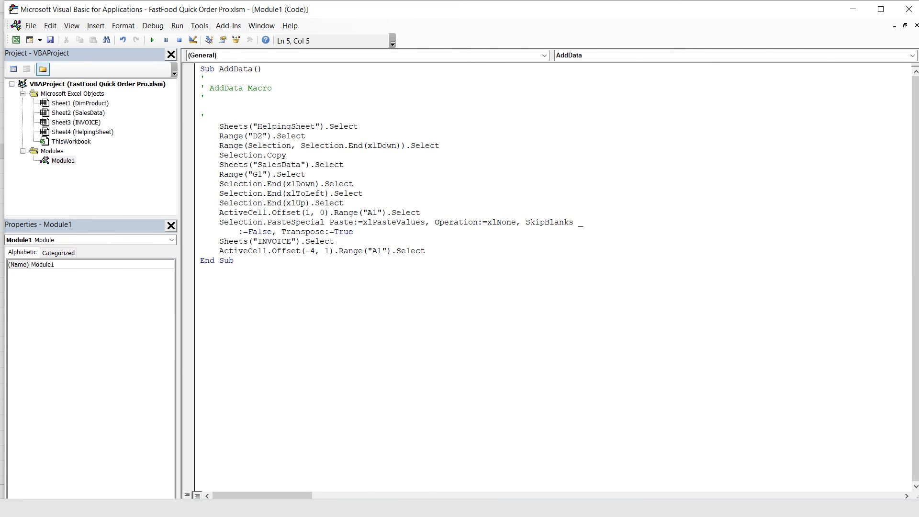
# Insert Application.ScreenUpdating = False at the beginning of the AddData macro, above its first statement.
pyautogui.write('Application.s')
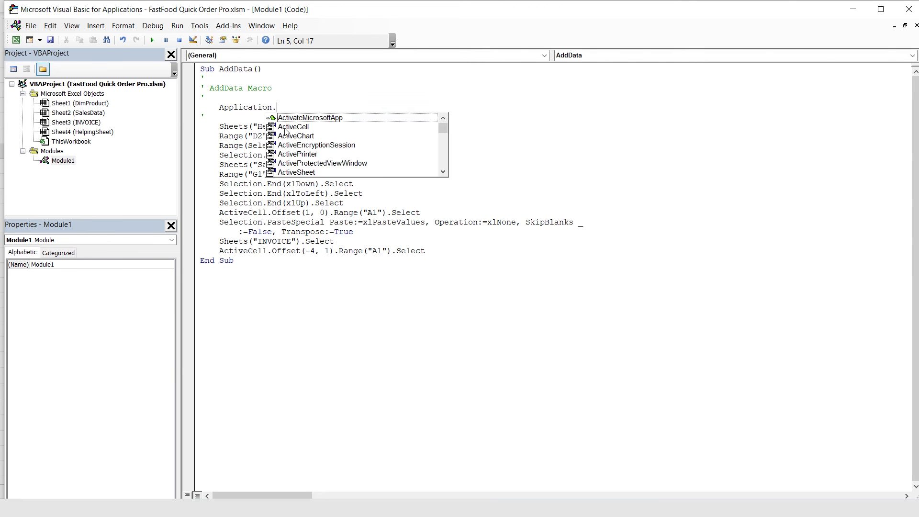
pyautogui.press('Tab')
pyautogui.write('= False')
pyautogui.press('Tab')
# Copy the ScreenUpdating line to the end of the AddData macro and set that copy to True.
pyautogui.hotkey('shift', 'Home')
pyautogui.hotkey('ctrl', 'c')
pyautogui.press('Down')
pyautogui.press('Down')
pyautogui.press('Down')
pyautogui.press('Down')
pyautogui.press('Down')
pyautogui.press('Down')
pyautogui.press('Down')
pyautogui.click(425, 251)
pyautogui.press('Return')
pyautogui.press('Return')
pyautogui.hotkey('ctrl', 'v')
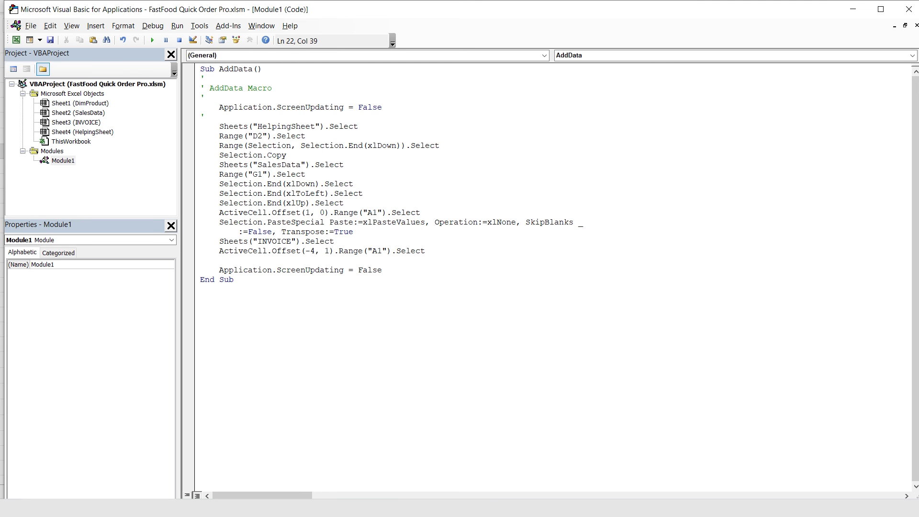
pyautogui.press('Return')
pyautogui.press('Up')
pyautogui.hotkey('ctrl', 'Right')
pyautogui.hotkey('ctrl', 'shift', 'Left')
pyautogui.write('True')
# Add a closing MsgBox line to AddData with the text "Invoice Data Added into Database".
pyautogui.press('Return')
pyautogui.press('Down')
pyautogui.write('MSG')
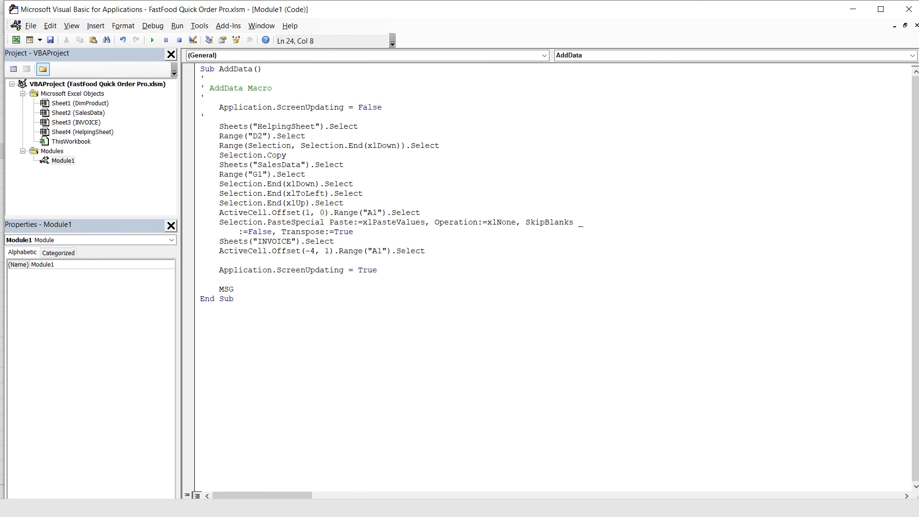
pyautogui.write(' ""')
pyautogui.press('Left')
pyautogui.write('Invoice Data Added into Database')
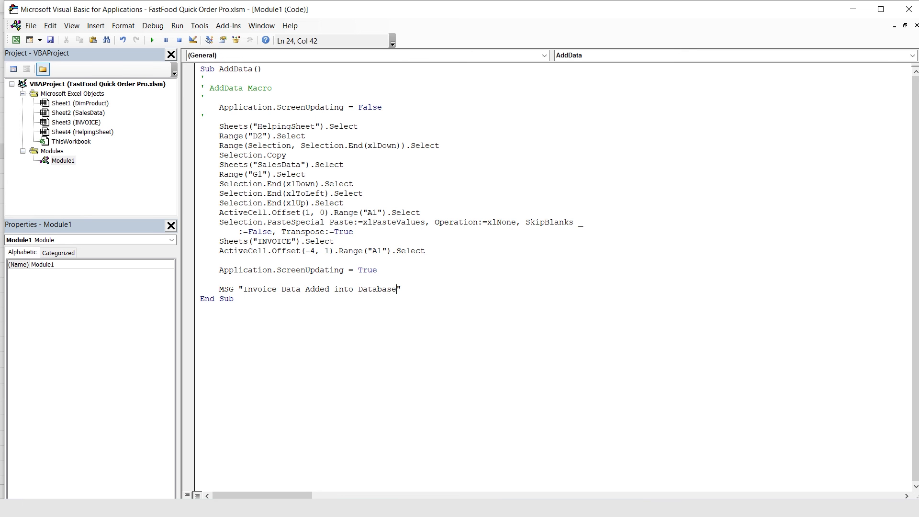
pyautogui.press('Return')
pyautogui.write('MsgBox')
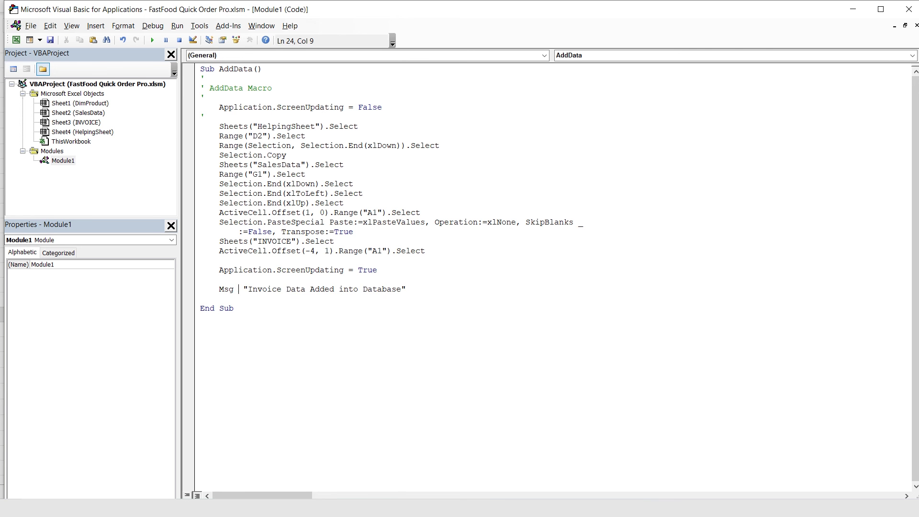
# Return to the INVOICE sheet, test the edited macro with the Add button and dismiss its message.
pyautogui.hotkey('alt', 'F11')
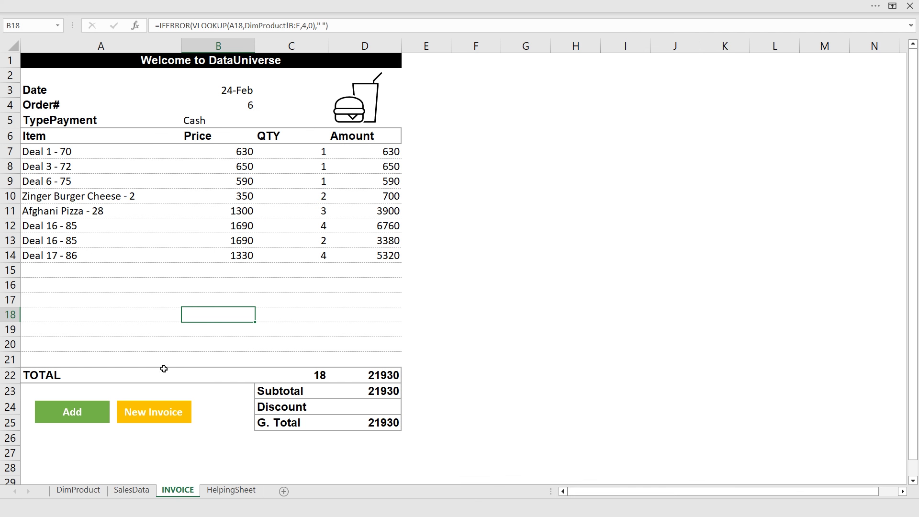
pyautogui.click(76, 413)
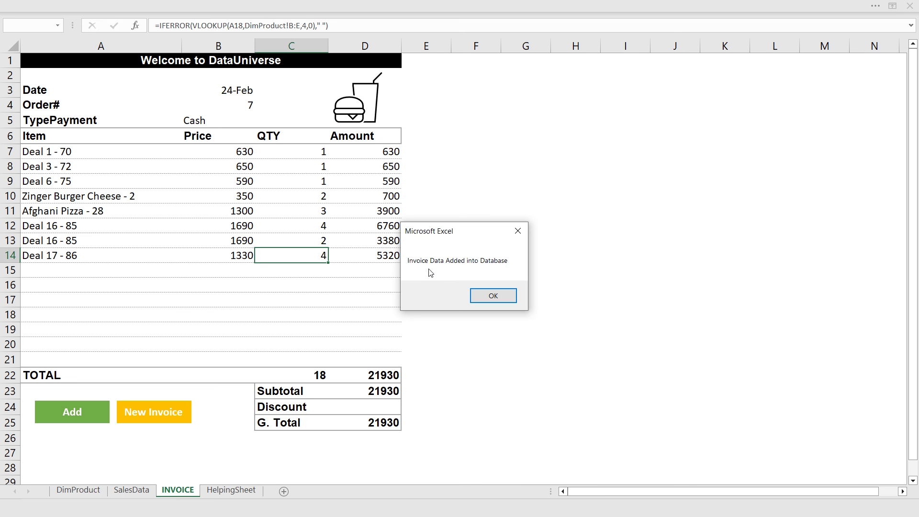
pyautogui.click(493, 295)
# Review the AddData code, then run the Add button on the invoice once more and dismiss the message.
pyautogui.hotkey('alt', 'F11')
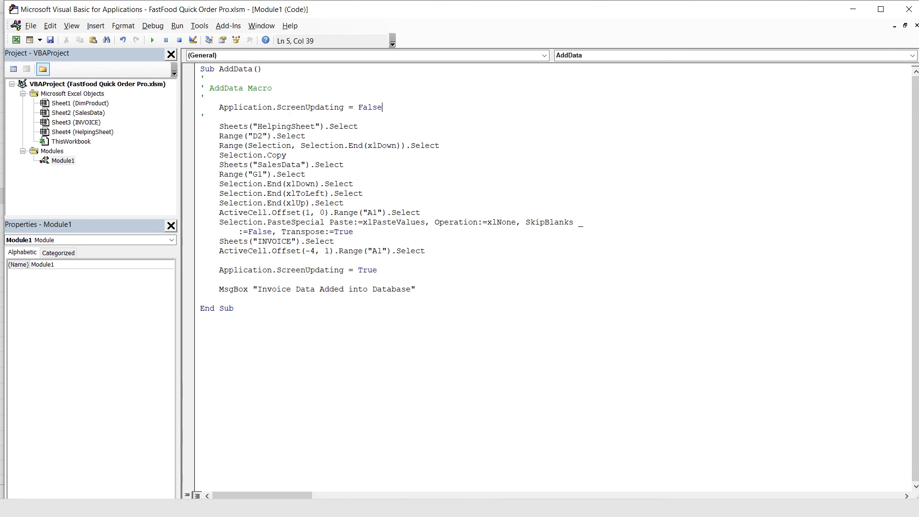
pyautogui.click(853, 9)
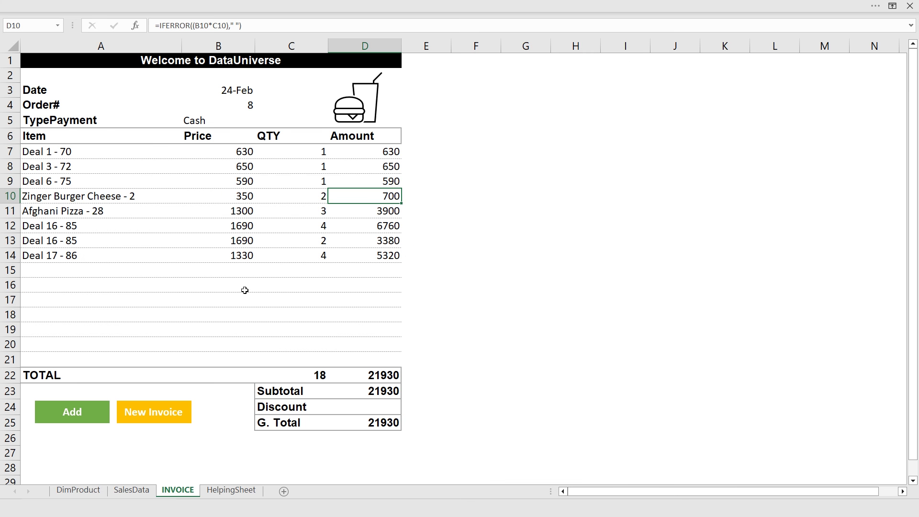
pyautogui.click(77, 418)
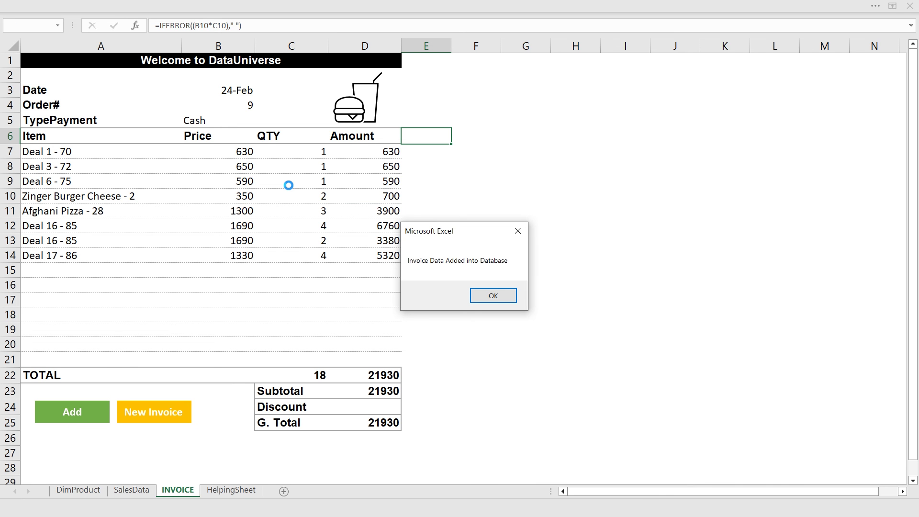
pyautogui.press('Return')
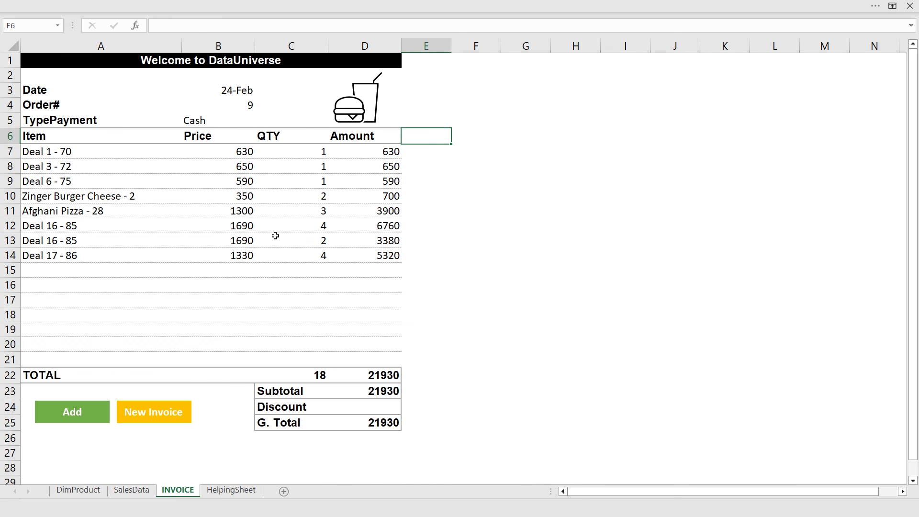
# Start recording a new macro named NewInvoice, stored in this workbook.
pyautogui.click(315, 5)
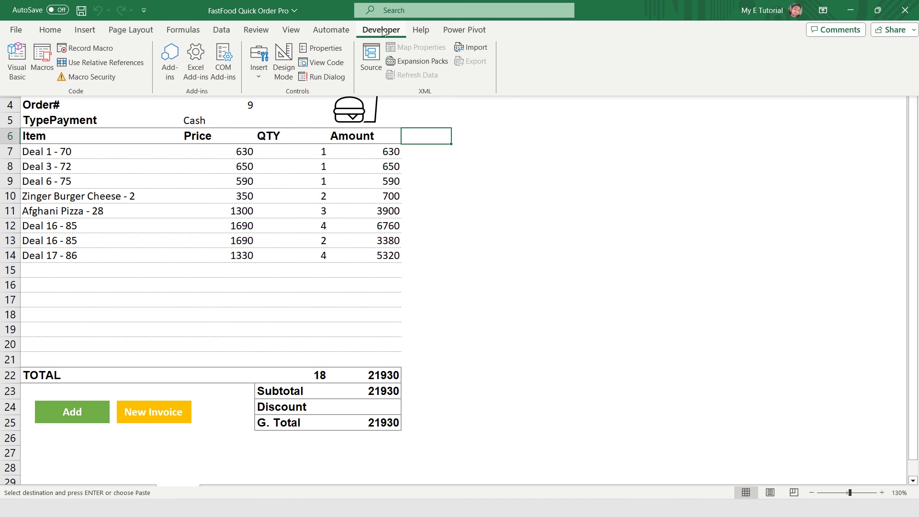
pyautogui.click(92, 49)
pyautogui.write('NewInvoice')
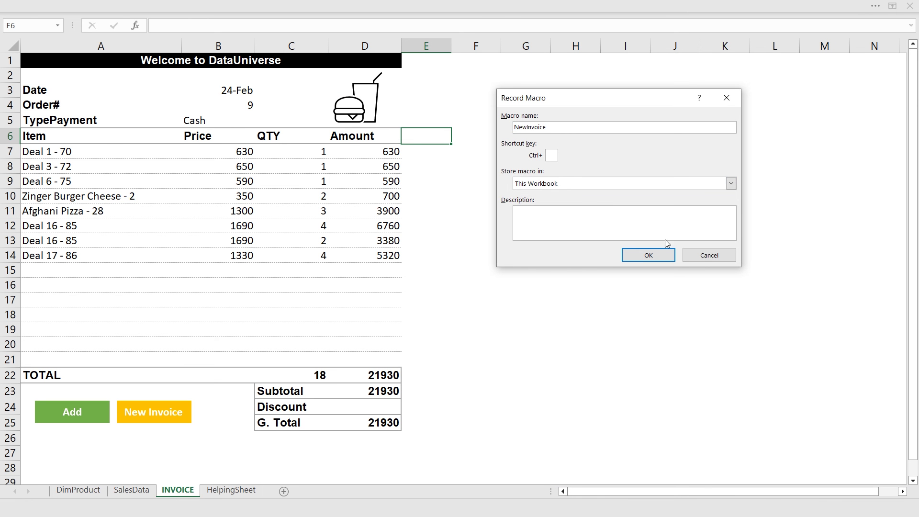
pyautogui.click(649, 254)
# Clear the invoice's item cells A7:A21 and quantity cells C7:C21.
pyautogui.moveTo(82, 152); pyautogui.dragTo(92, 360)
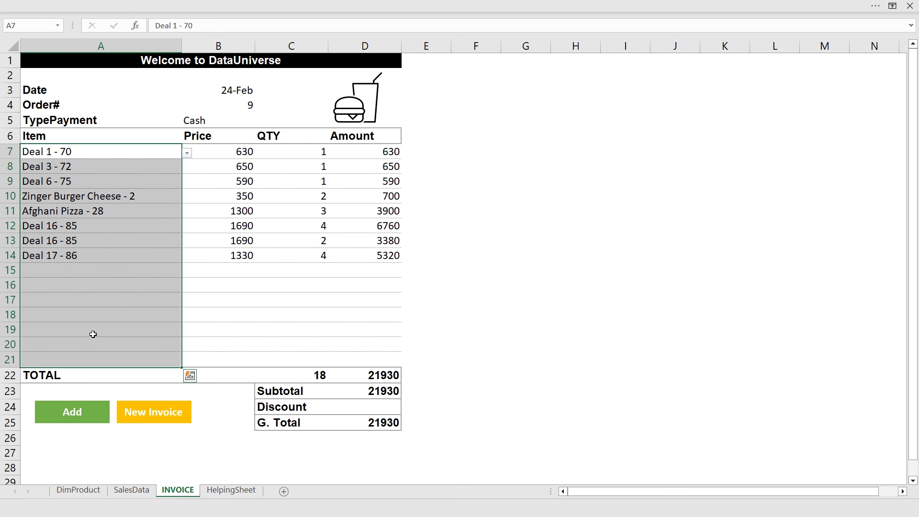
pyautogui.press('Delete')
pyautogui.moveTo(291, 146); pyautogui.dragTo(304, 356)
pyautogui.press('Delete')
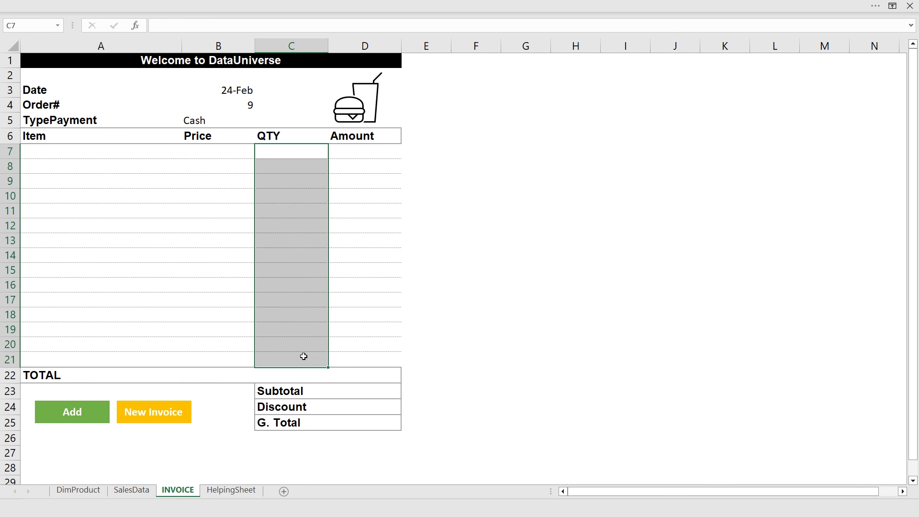
# Clear the payment type in B5 and select the first item cell A7.
pyautogui.click(207, 121)
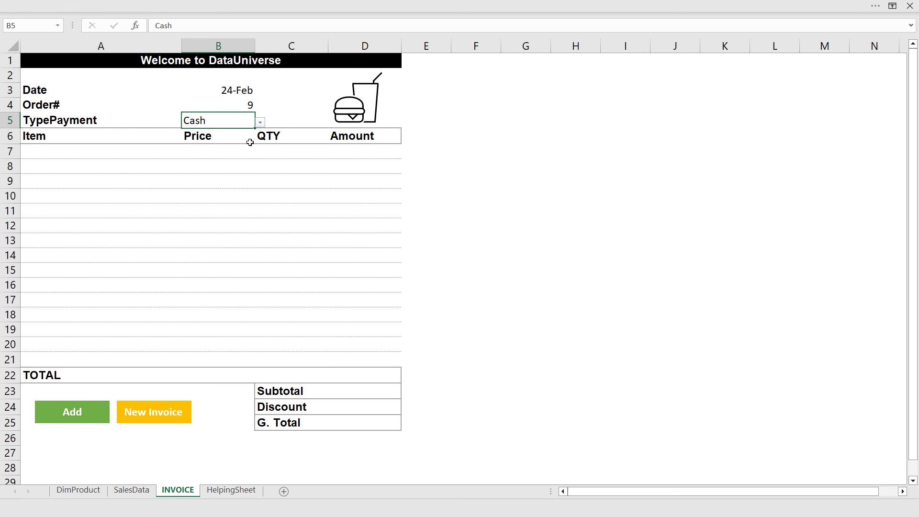
pyautogui.press('Delete')
pyautogui.press('Down')
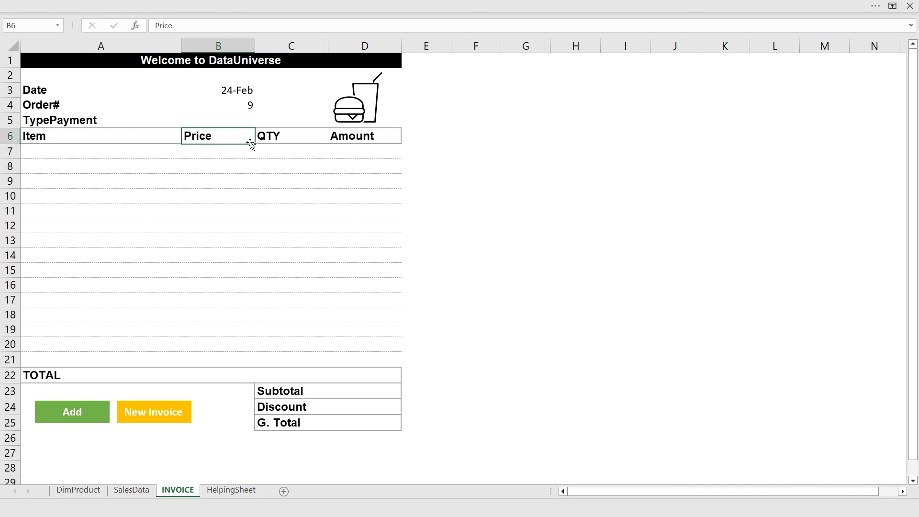
pyautogui.press('Down')
pyautogui.press('Left')
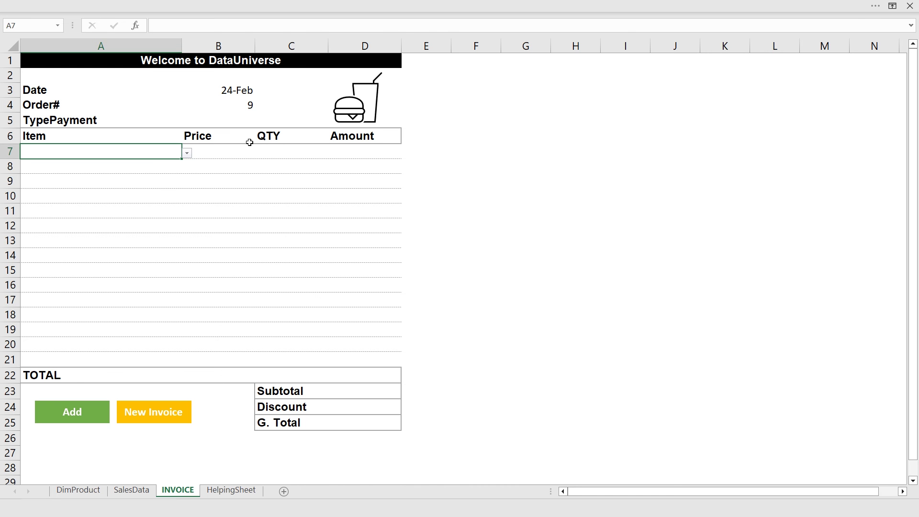
# Stop recording the macro and assign NewInvoice to the New Invoice button.
pyautogui.click(246, 6)
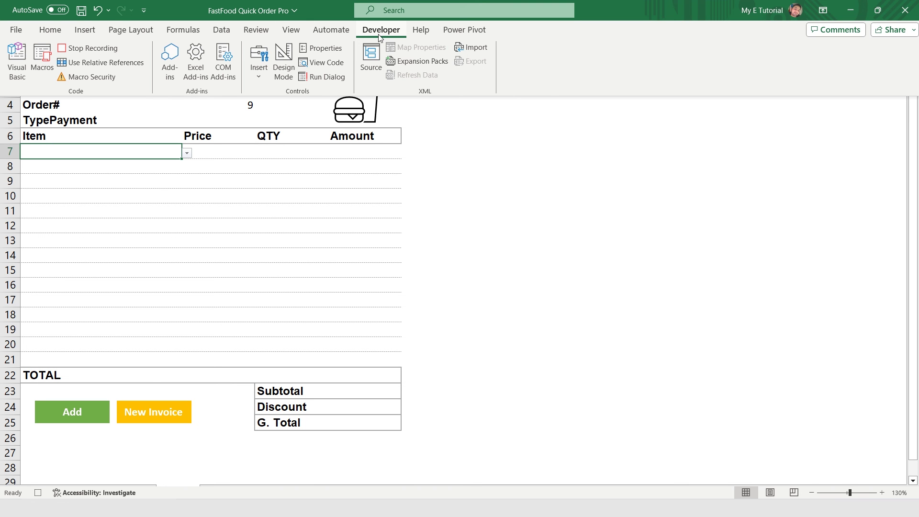
pyautogui.click(86, 50)
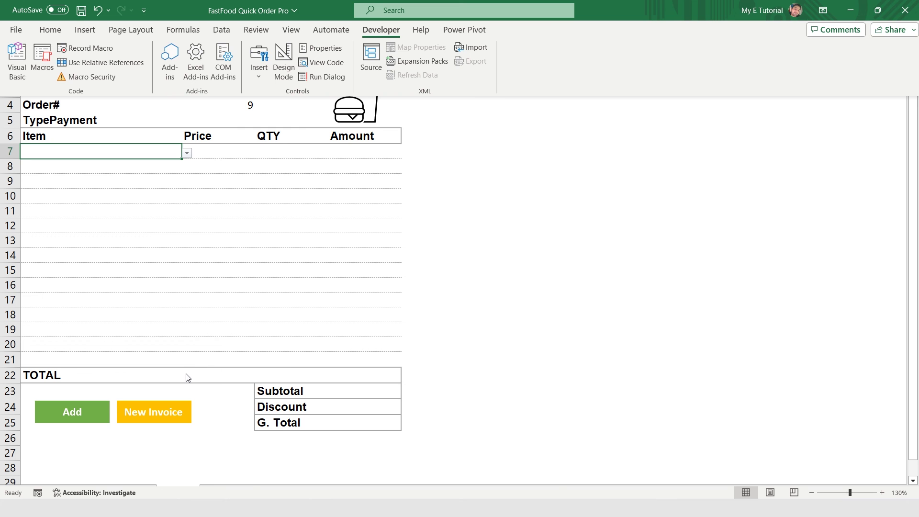
pyautogui.rightClick(156, 412)
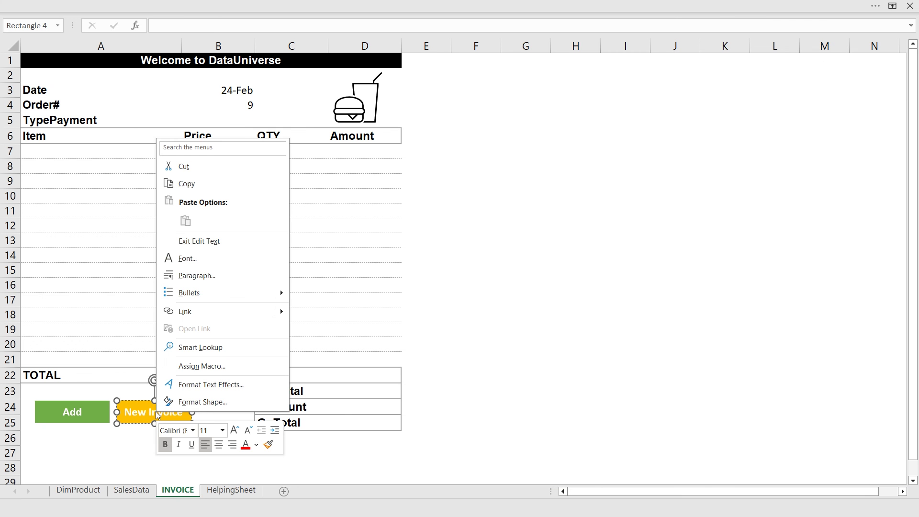
pyautogui.click(207, 366)
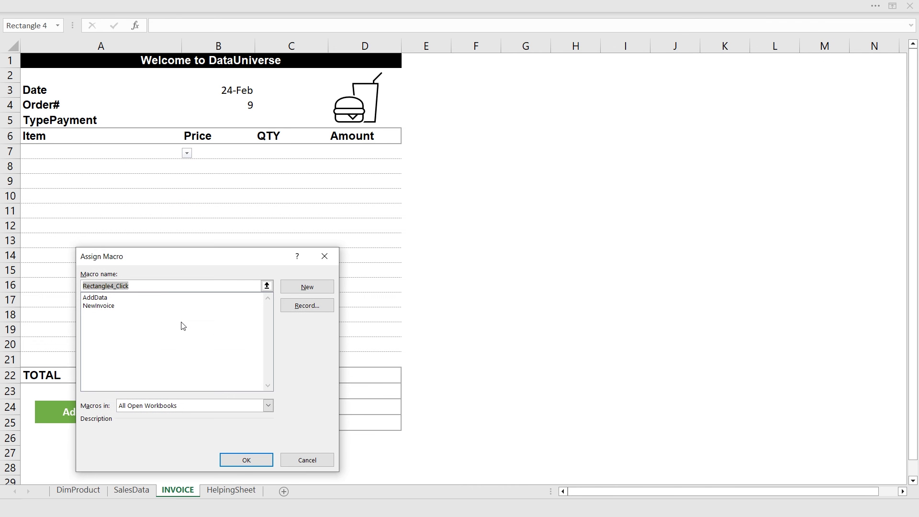
pyautogui.click(106, 307)
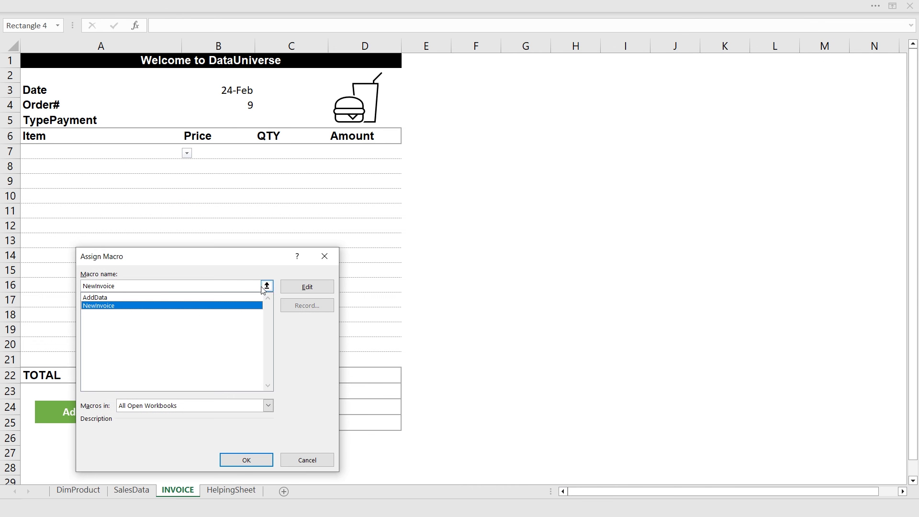
pyautogui.click(246, 460)
# Test the New Invoice button on a sample Credit Card order of Deal 1, two Chicken Shami Double Dakar lines and Zinger Burger, quantity 2 each.
pyautogui.click(138, 154)
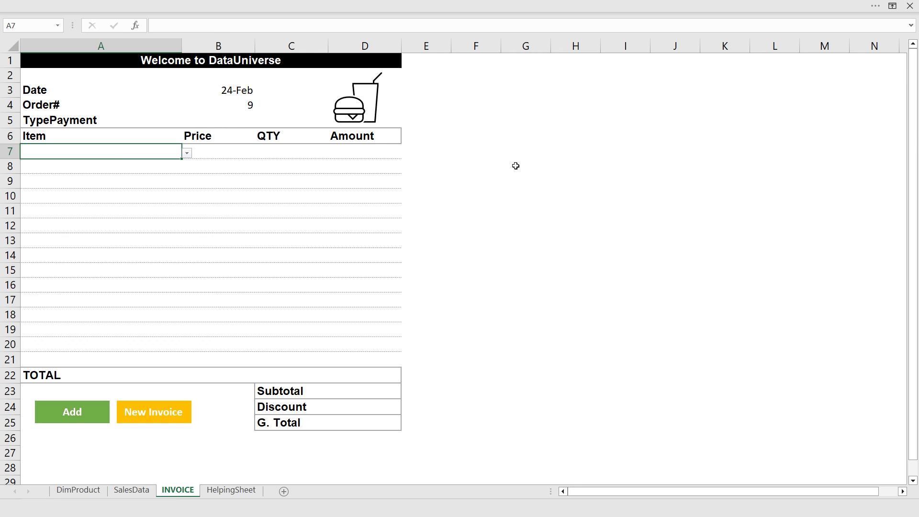
pyautogui.hotkey('alt', 'Down')
pyautogui.press('Return')
pyautogui.hotkey('alt', 'Down')
pyautogui.press('Return')
pyautogui.write('2')
pyautogui.press('Return')
pyautogui.write('2')
pyautogui.press('Return')
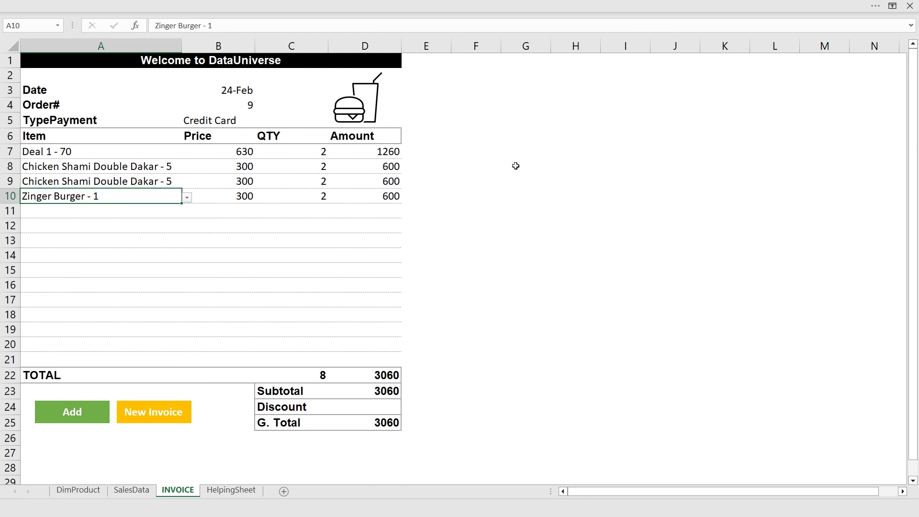
pyautogui.click(148, 418)
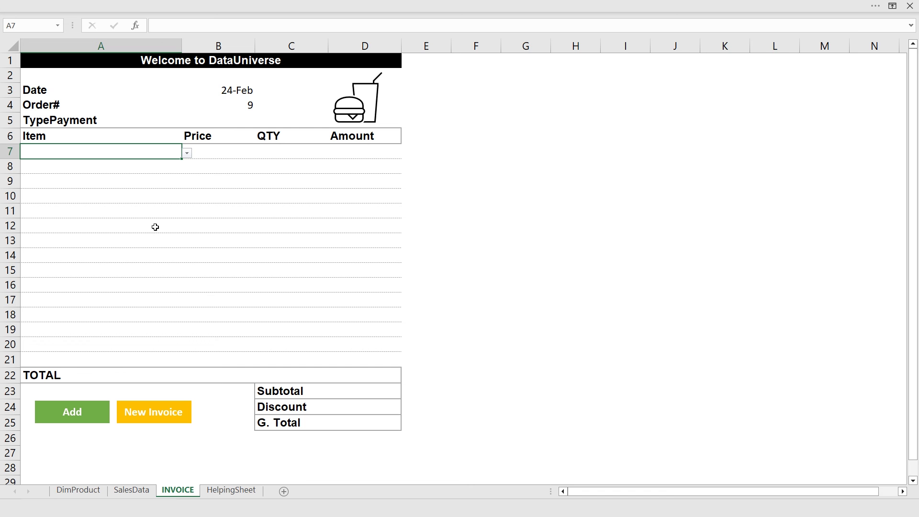
# In the Visual Basic editor, copy AddData's Application.ScreenUpdating = False line to the start of the NewInvoice macro.
pyautogui.click(414, 6)
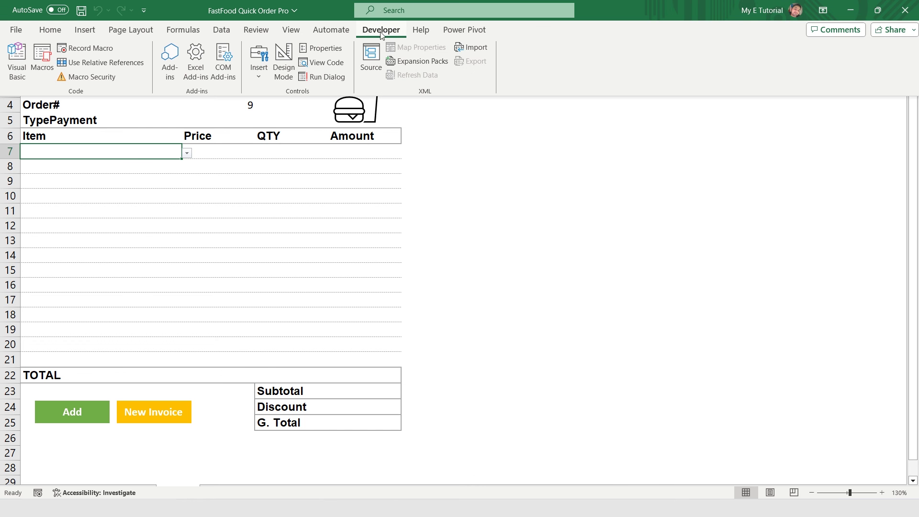
pyautogui.click(17, 60)
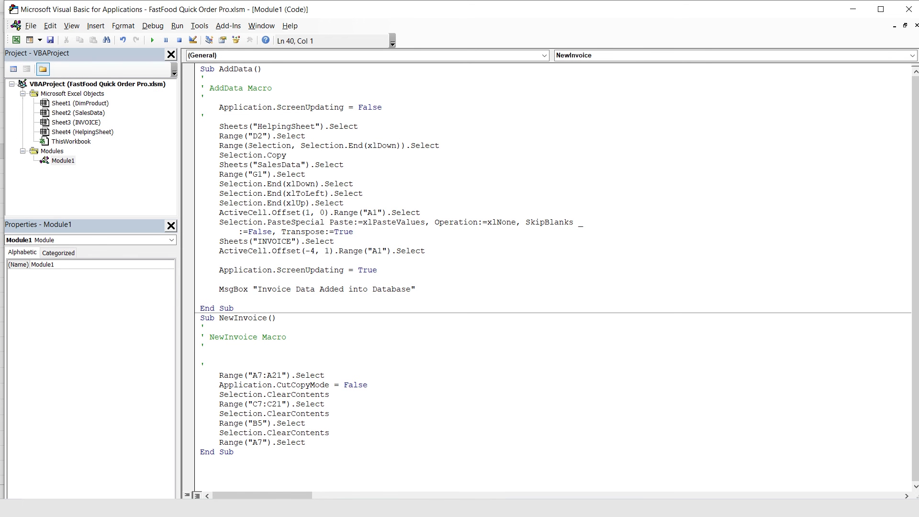
pyautogui.moveTo(218, 107); pyautogui.dragTo(385, 107)
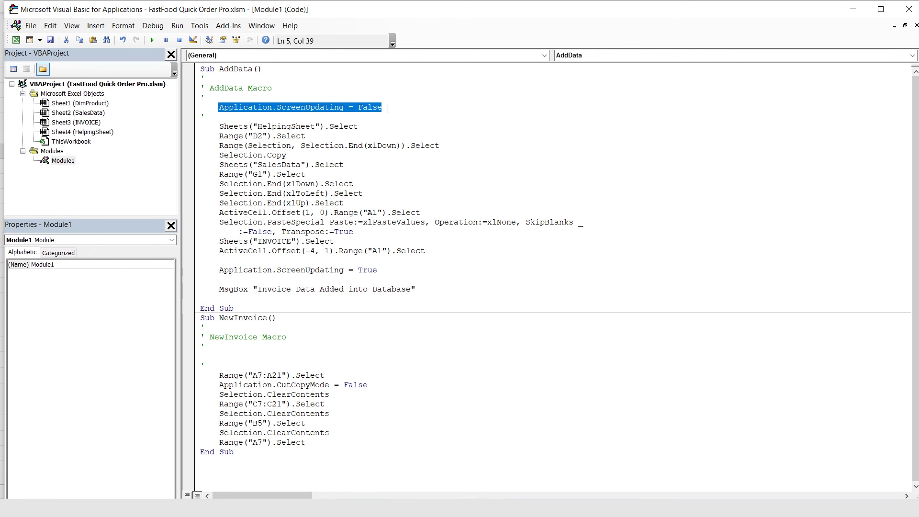
pyautogui.hotkey('ctrl', 'c')
pyautogui.click(278, 356)
pyautogui.hotkey('ctrl', 'v')
# Copy AddData's ScreenUpdating = True and MsgBox lines to the end of NewInvoice, with the message "New invoice is ready!".
pyautogui.moveTo(218, 270); pyautogui.dragTo(408, 286)
pyautogui.hotkey('ctrl', 'c')
pyautogui.click(312, 443)
pyautogui.press('Return')
pyautogui.press('Return')
pyautogui.hotkey('ctrl', 'v')
pyautogui.scroll(-1, 312, 471)
pyautogui.moveTo(259, 461); pyautogui.dragTo(411, 461)
pyautogui.write('New invoice is ready')
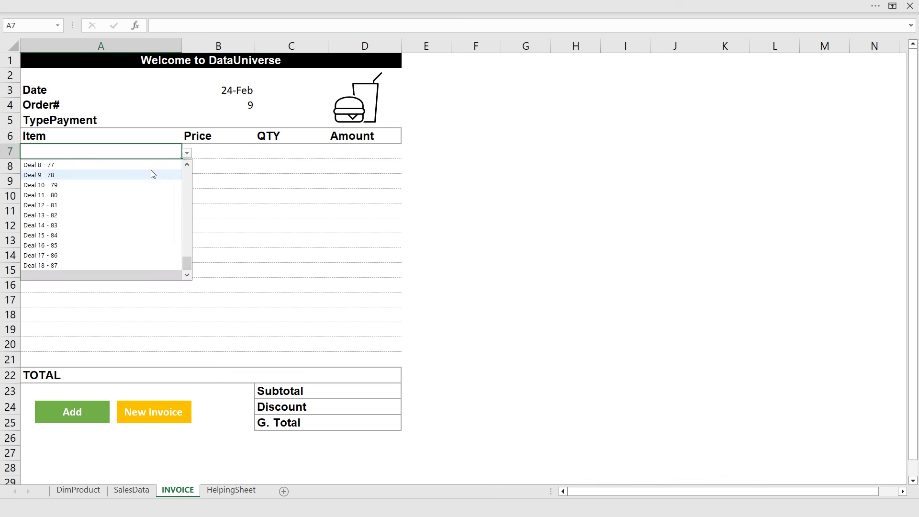
# Enter Deal 1 - 70 in A7:A8 and Zinger Burger - 1 in A9:A10, quantity 1 each, then run New Invoice and dismiss its message.
pyautogui.click(151, 173)
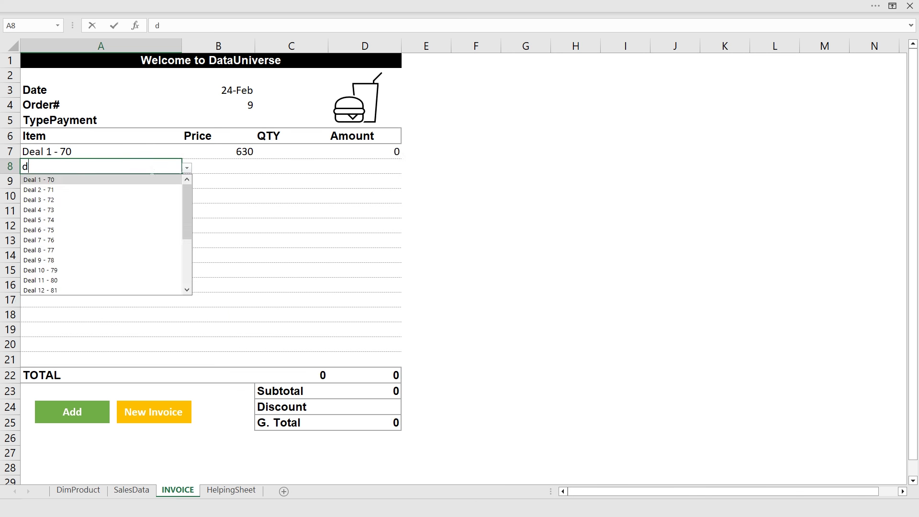
pyautogui.write('1')
pyautogui.press('Return')
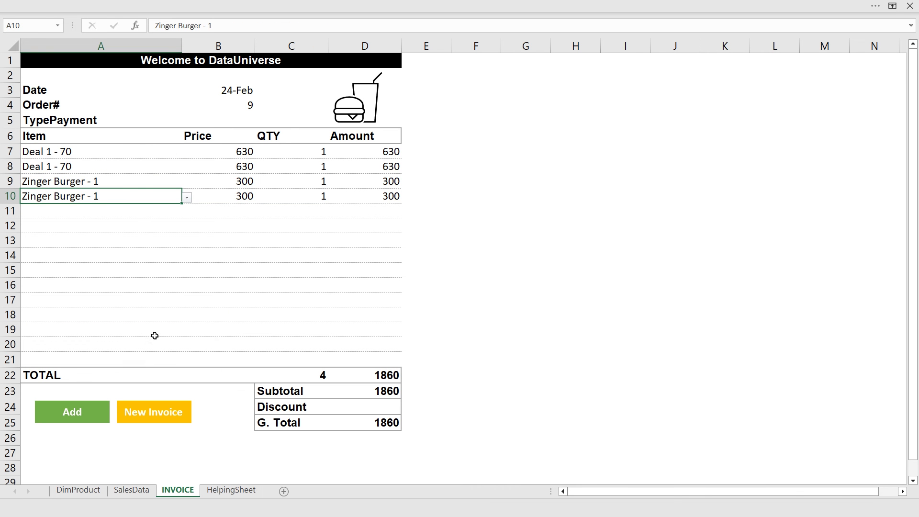
pyautogui.click(161, 415)
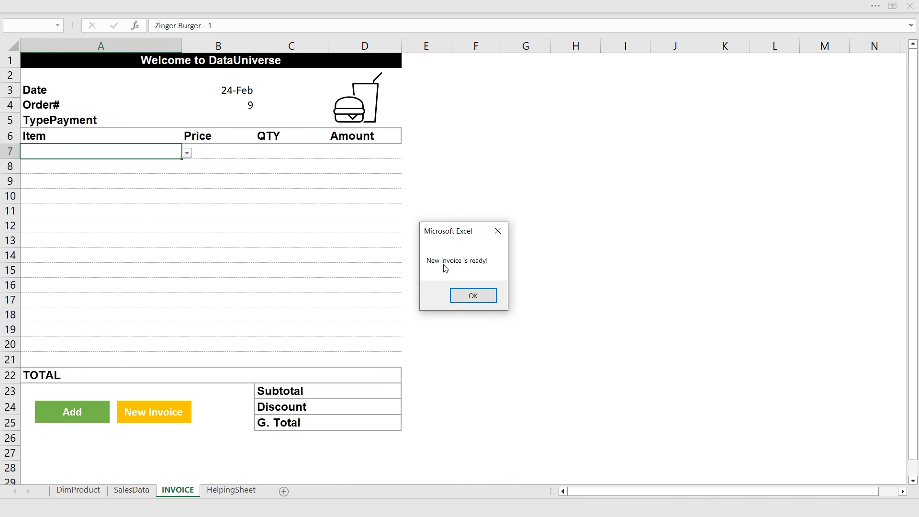
pyautogui.click(473, 296)
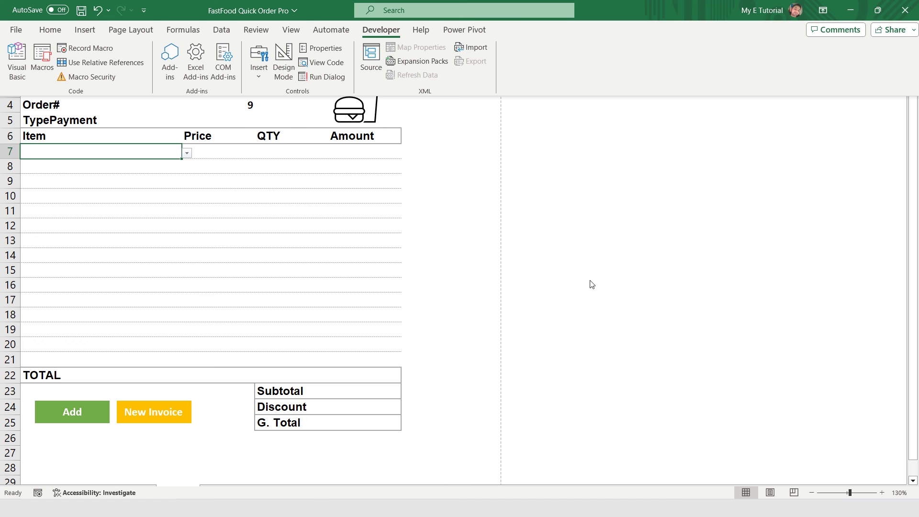
# Display the INVOICE and DimProduct sheets in Page Break Preview.
pyautogui.click(794, 493)
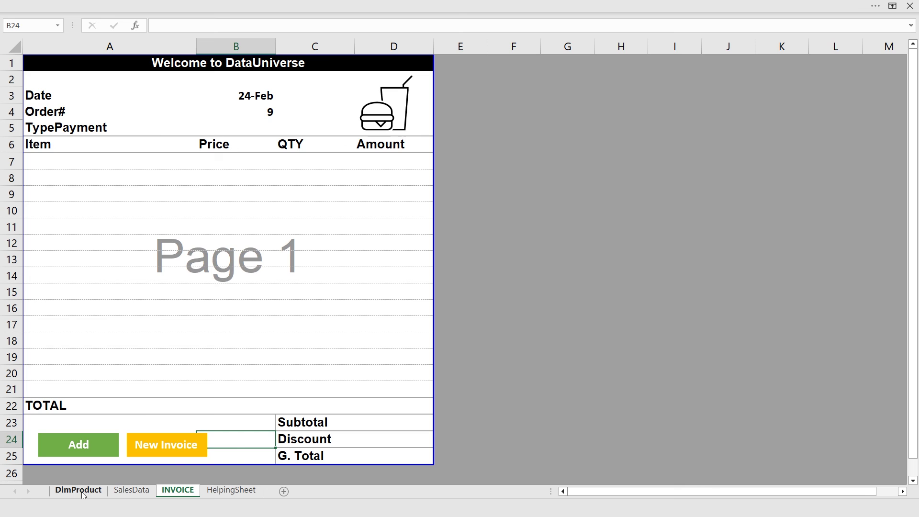
pyautogui.click(79, 491)
pyautogui.hotkey('ctrl', 'shift', 'F1')
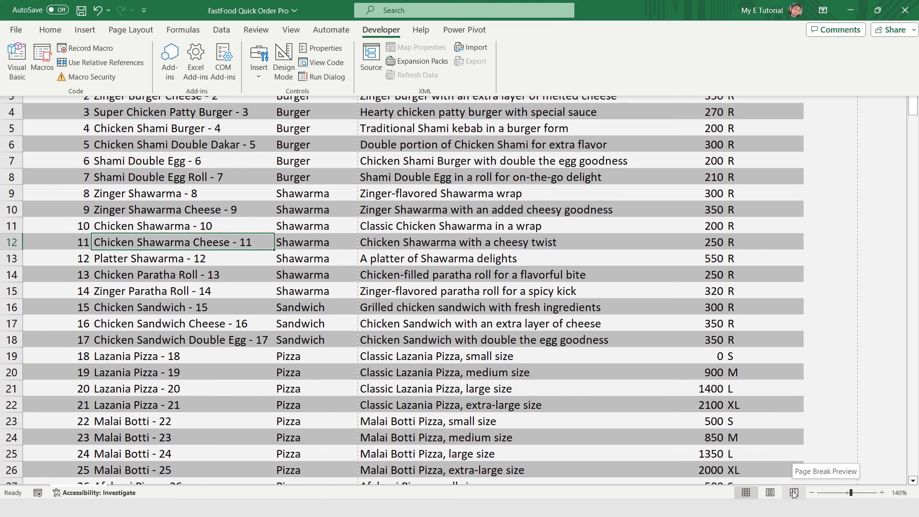
pyautogui.click(793, 493)
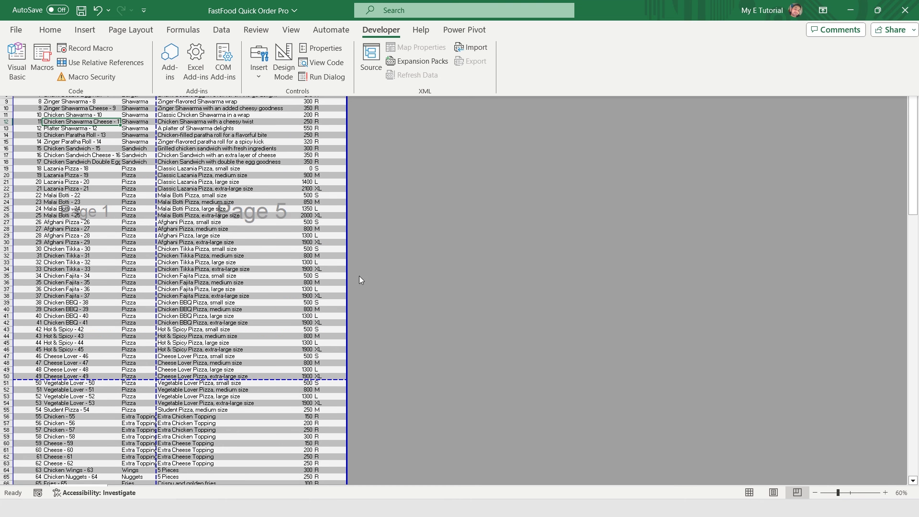
# Move DimProduct's vertical page break out to the edge of column F so all columns share one page width.
pyautogui.hotkey('ctrl', 'shift', 'F1')
pyautogui.moveTo(156, 234); pyautogui.dragTo(347, 234)
pyautogui.hotkey('ctrl', 'shift', 'F1')
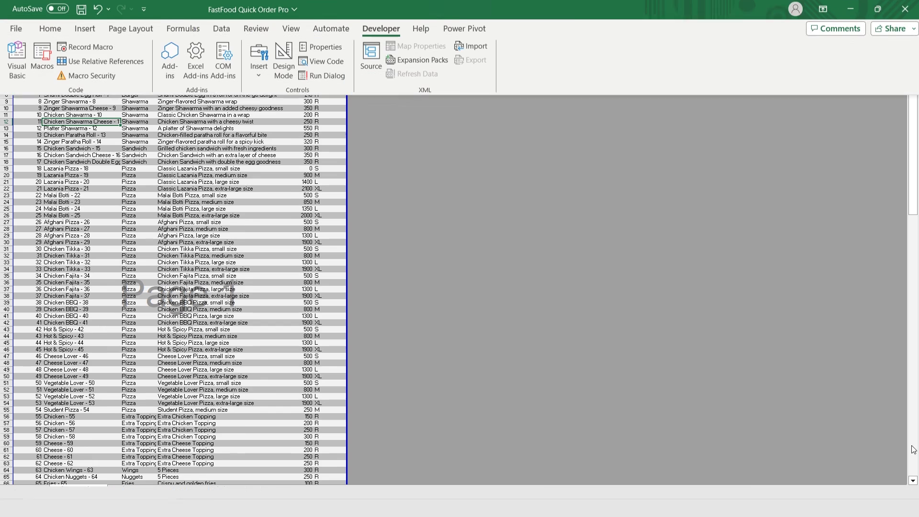
pyautogui.click(886, 493)
pyautogui.click(886, 493)
pyautogui.click(886, 493)
pyautogui.click(886, 493)
pyautogui.click(885, 493)
pyautogui.click(885, 493)
pyautogui.click(885, 493)
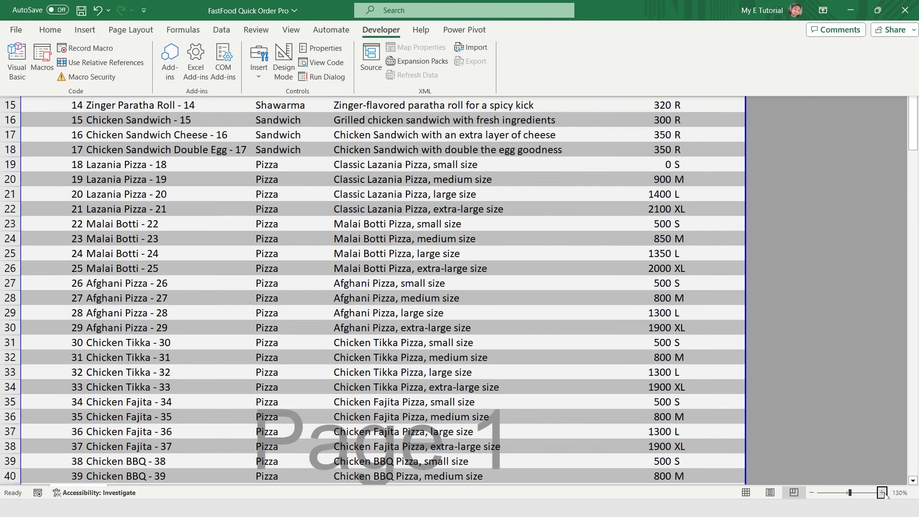
pyautogui.click(885, 493)
pyautogui.hotkey('ctrl', 'shift', 'F1')
pyautogui.scroll(4, 460, 263)
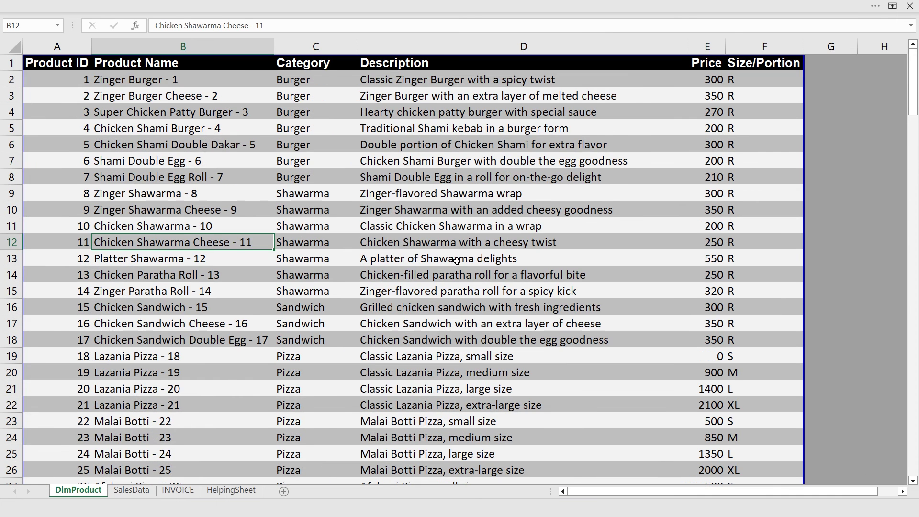
# Display the SalesData sheet in Page Break Preview with its header cell A1 selected, then return to the INVOICE sheet.
pyautogui.hotkey('ctrl', 'pagedown')
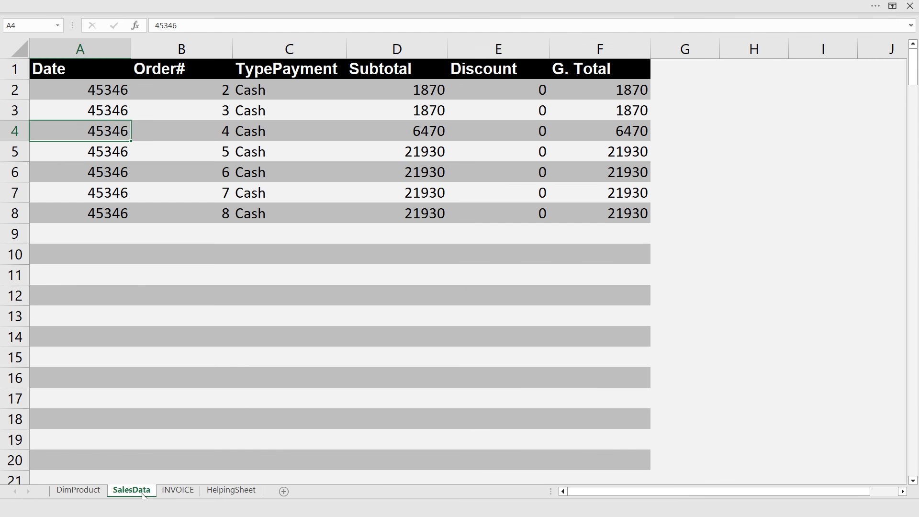
pyautogui.click(558, 6)
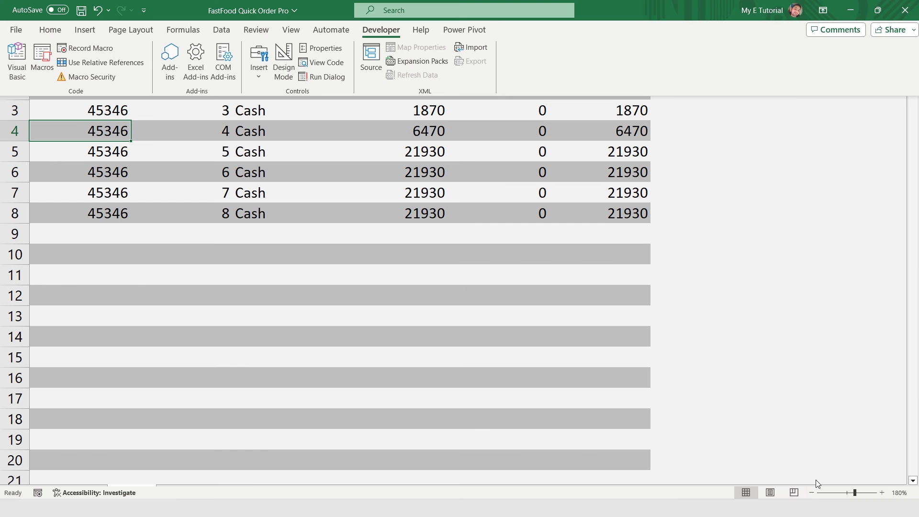
pyautogui.click(794, 493)
pyautogui.click(886, 493)
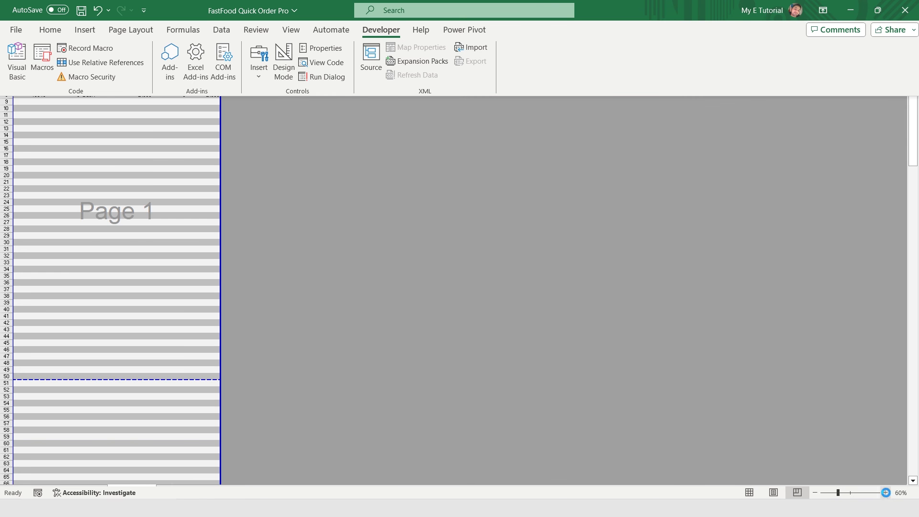
pyautogui.click(886, 492)
pyautogui.click(885, 493)
pyautogui.click(886, 492)
pyautogui.click(885, 493)
pyautogui.click(885, 493)
pyautogui.click(885, 493)
pyautogui.click(511, 289)
pyautogui.scroll(1, 511, 289)
pyautogui.click(113, 72)
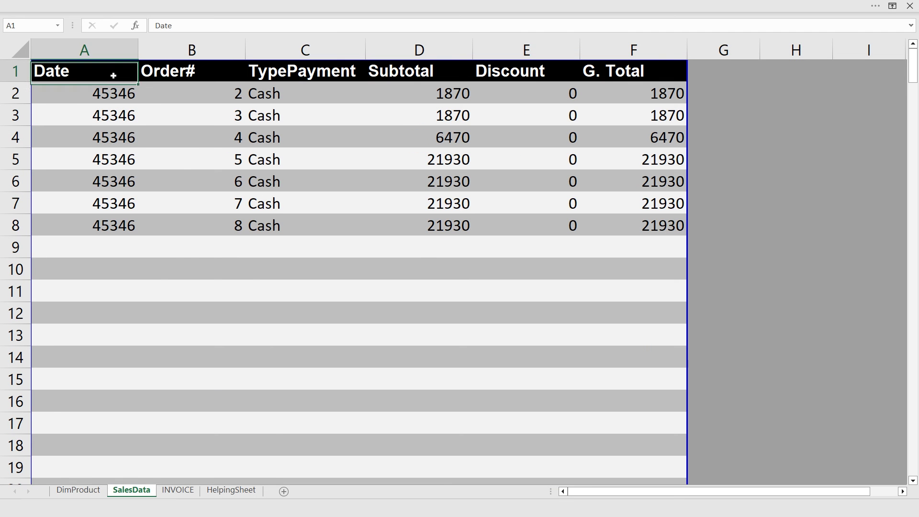
pyautogui.hotkey('ctrl', 'pagedown')
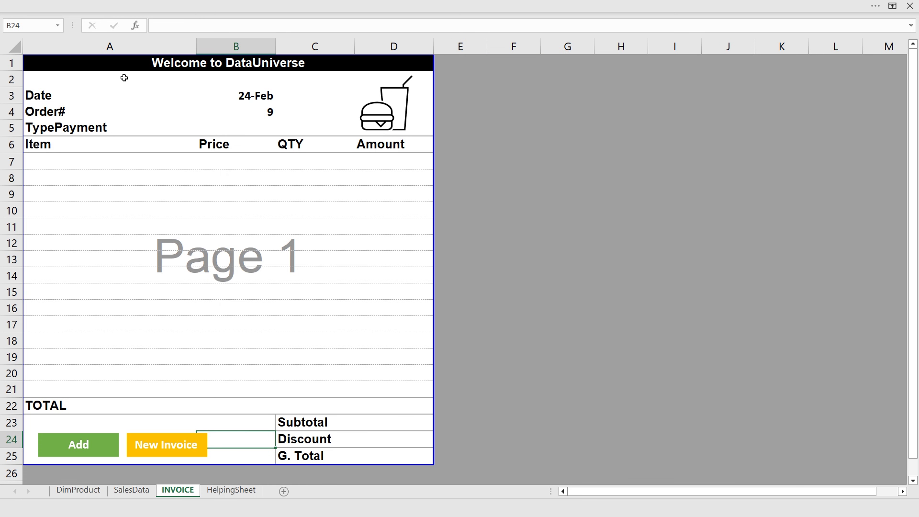